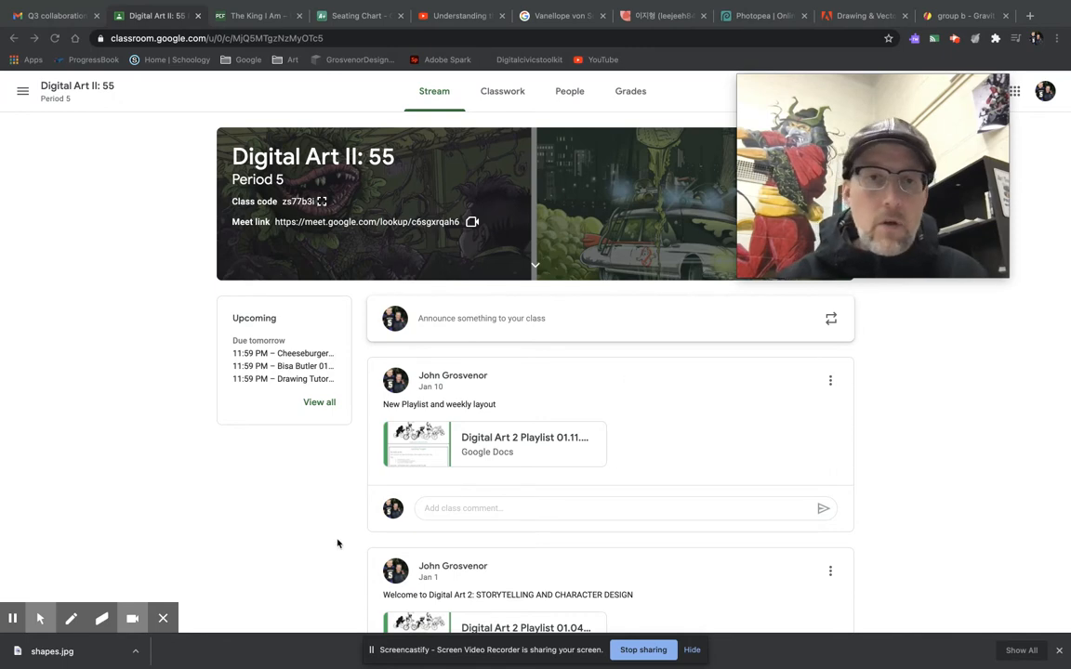
Open Spacefox.jpg from the Space fox sketch material in the class's classwork, examine the drawing, and close the preview.
{"action": "left_click", "coordinate": [499, 92]}
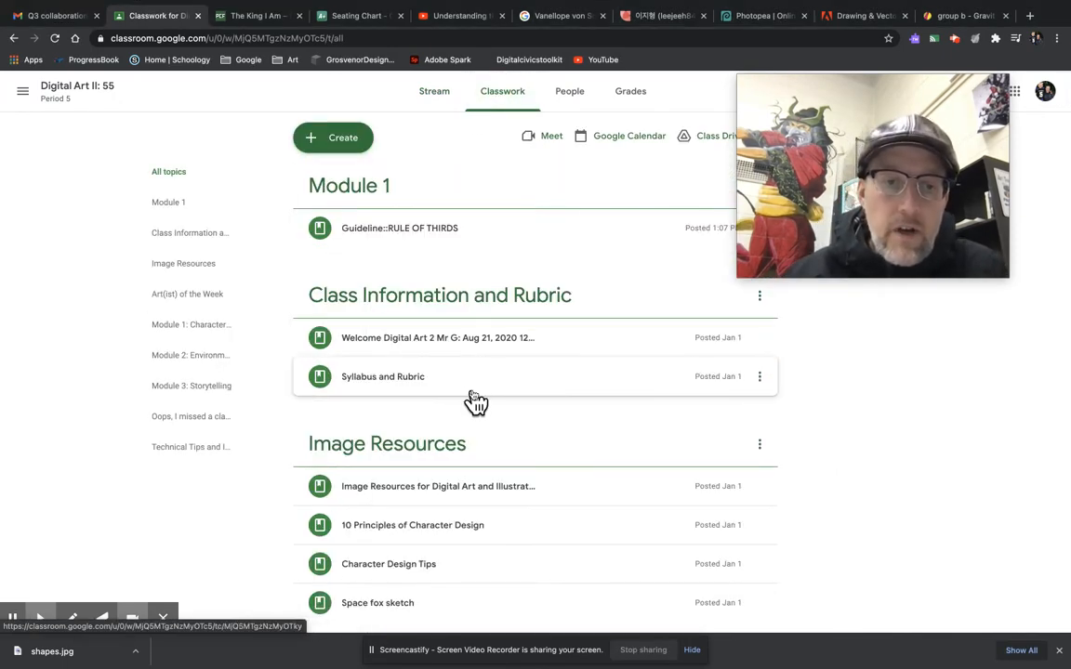
{"action": "scroll", "coordinate": [472, 398], "scroll_direction": "down", "scroll_amount": 1}
{"action": "scroll", "coordinate": [472, 394], "scroll_direction": "down", "scroll_amount": 1}
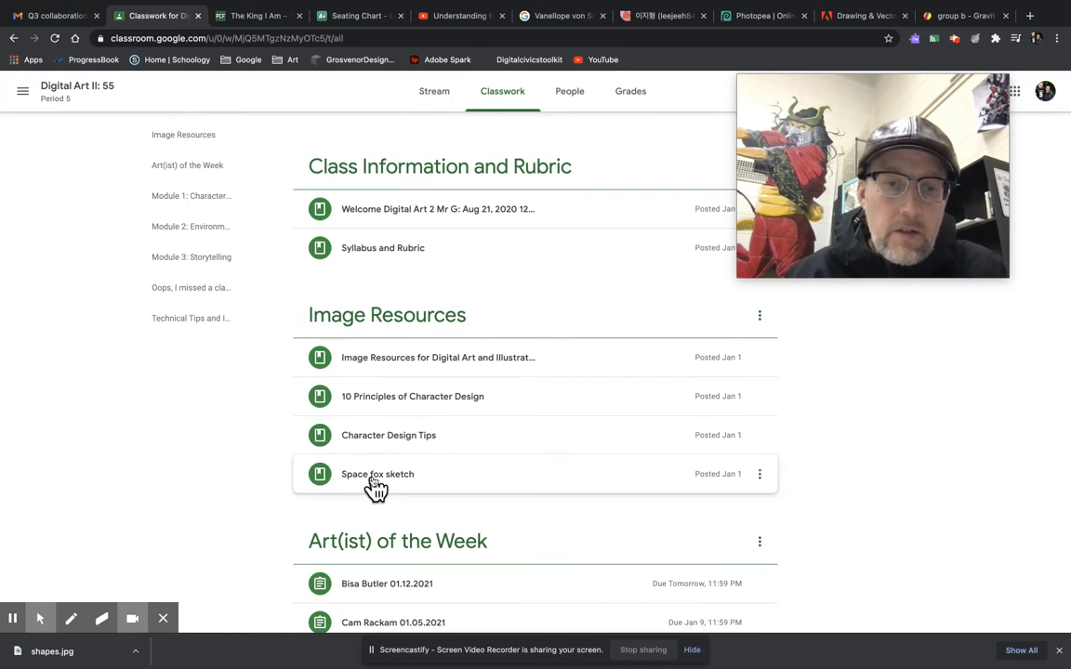
{"action": "left_click", "coordinate": [403, 478]}
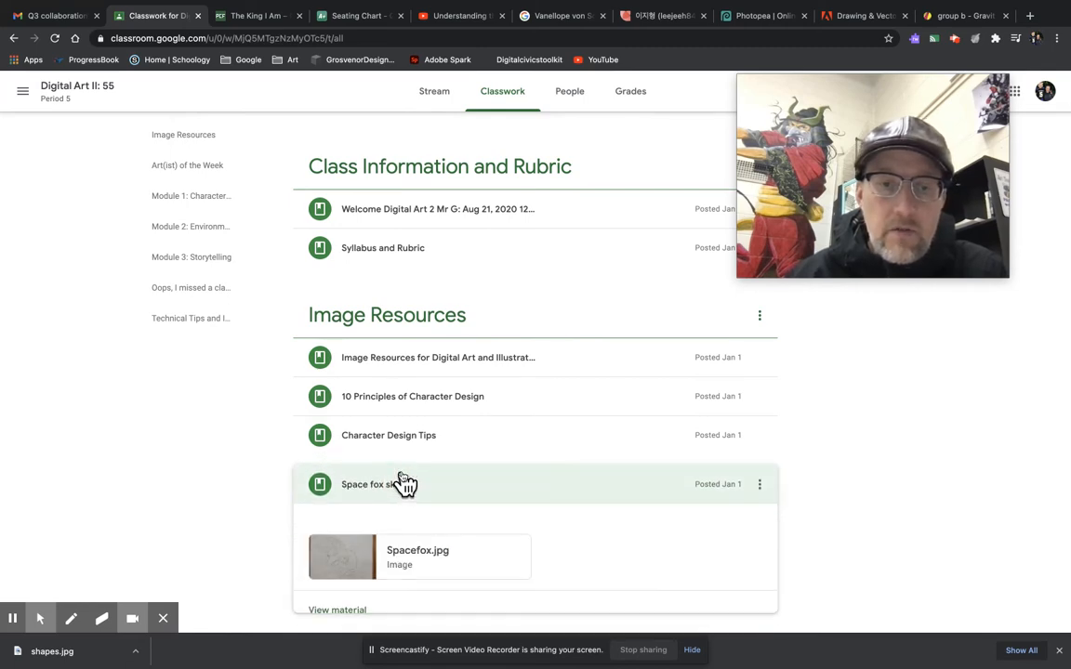
{"action": "scroll", "coordinate": [403, 479], "scroll_direction": "down", "scroll_amount": 1}
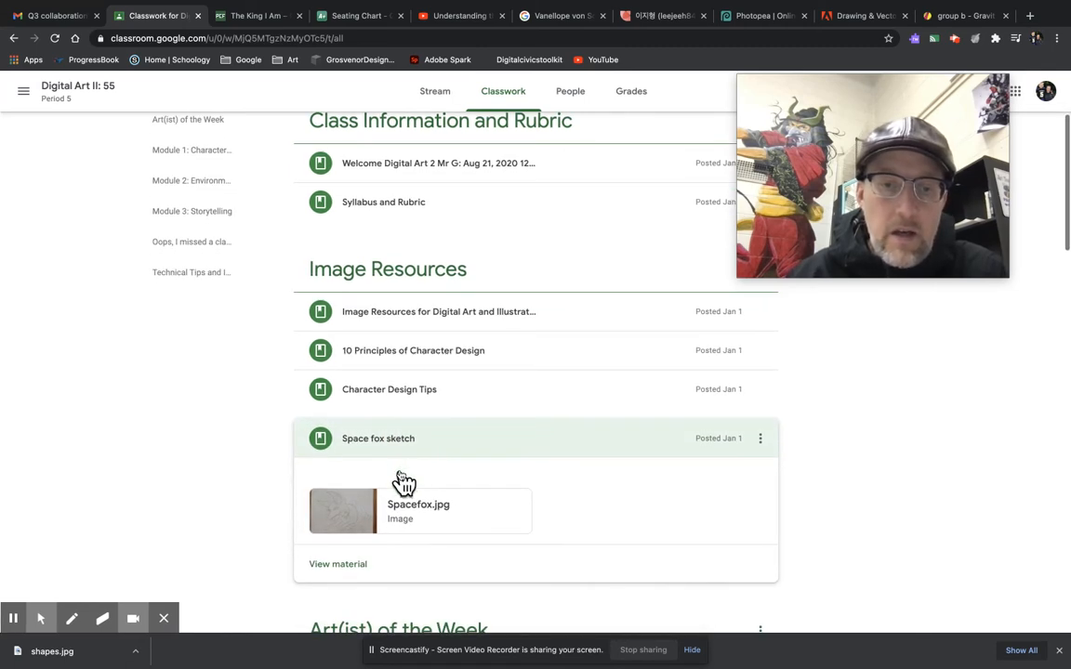
{"action": "left_click", "coordinate": [342, 530]}
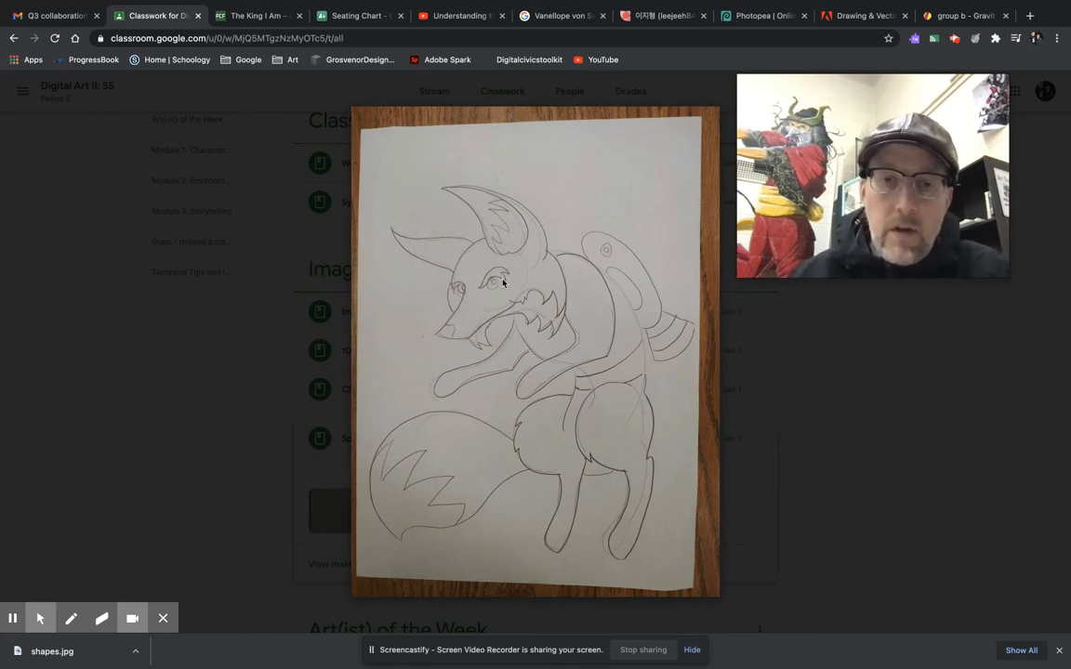
{"action": "mouse_move", "coordinate": [469, 319]}
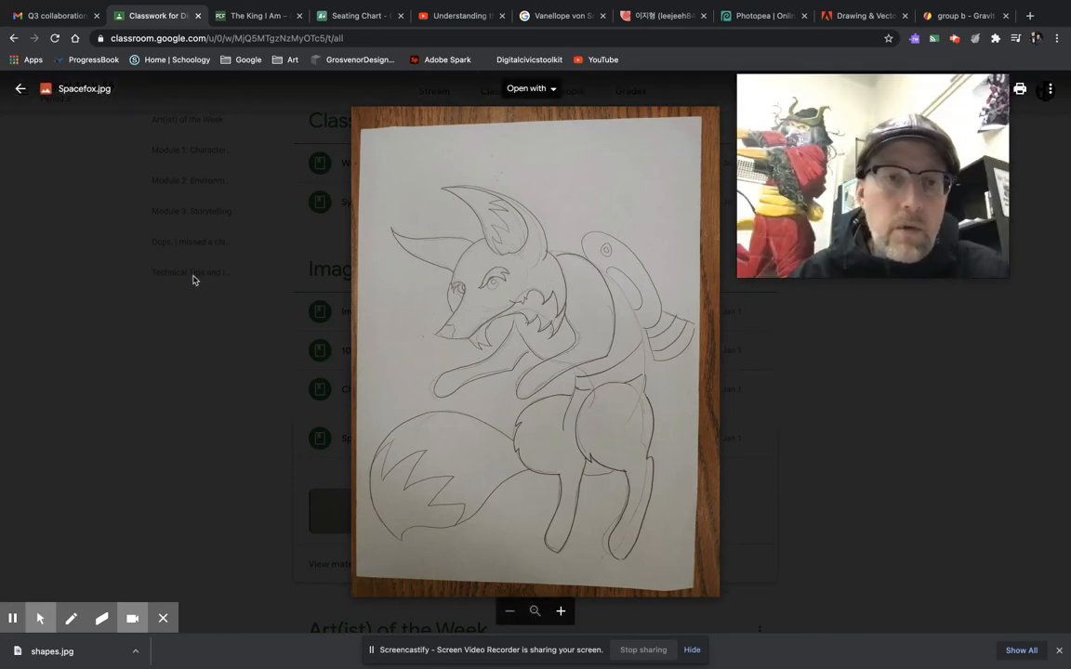
{"action": "key", "text": "Escape"}
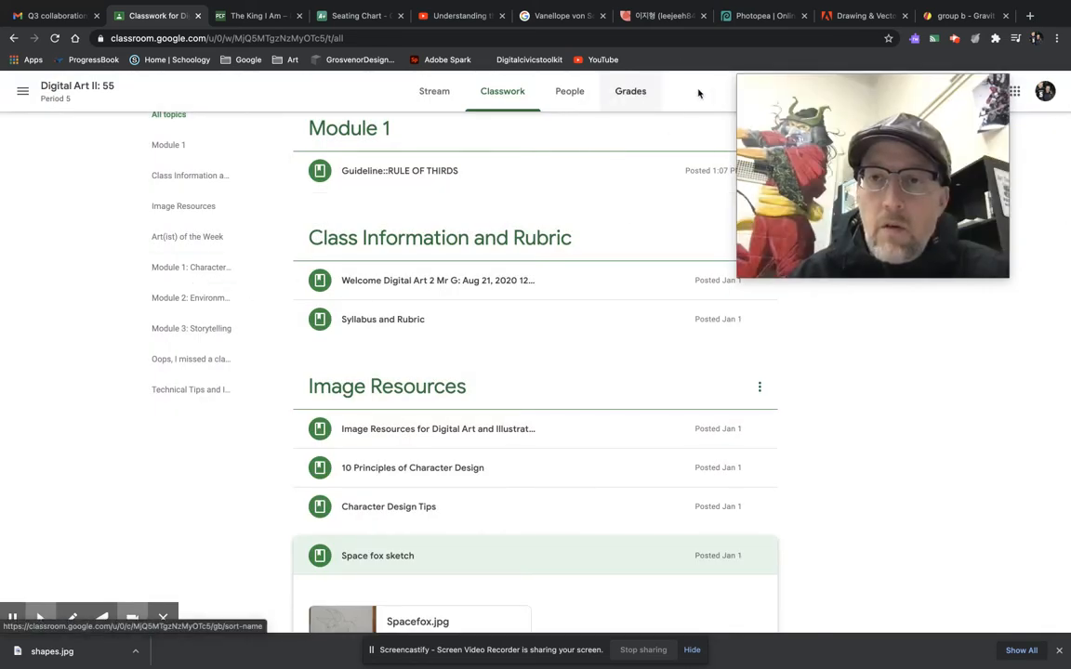
Switch to Gravit Designer and create a new blank design 8 by 10 inches.
{"action": "left_click", "coordinate": [945, 17]}
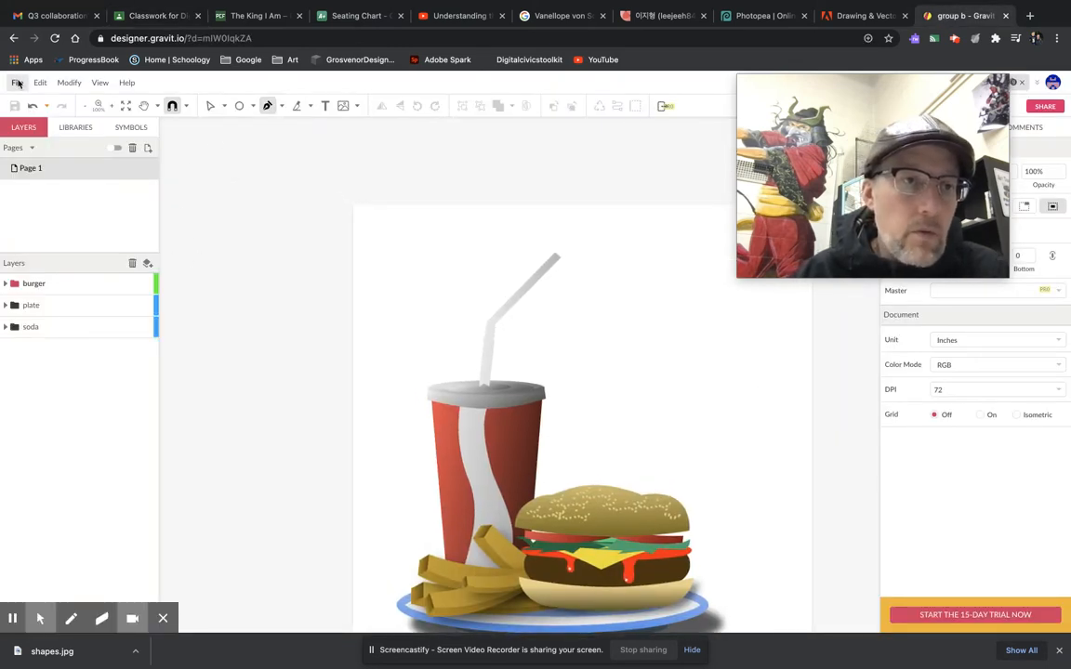
{"action": "left_click", "coordinate": [17, 84]}
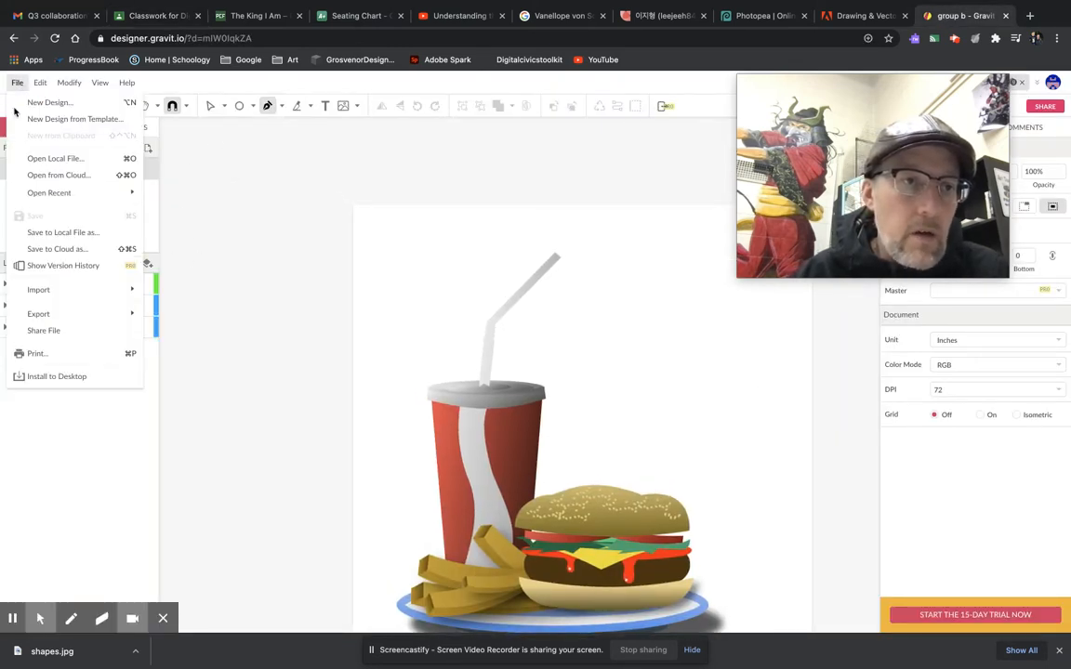
{"action": "left_click", "coordinate": [65, 104]}
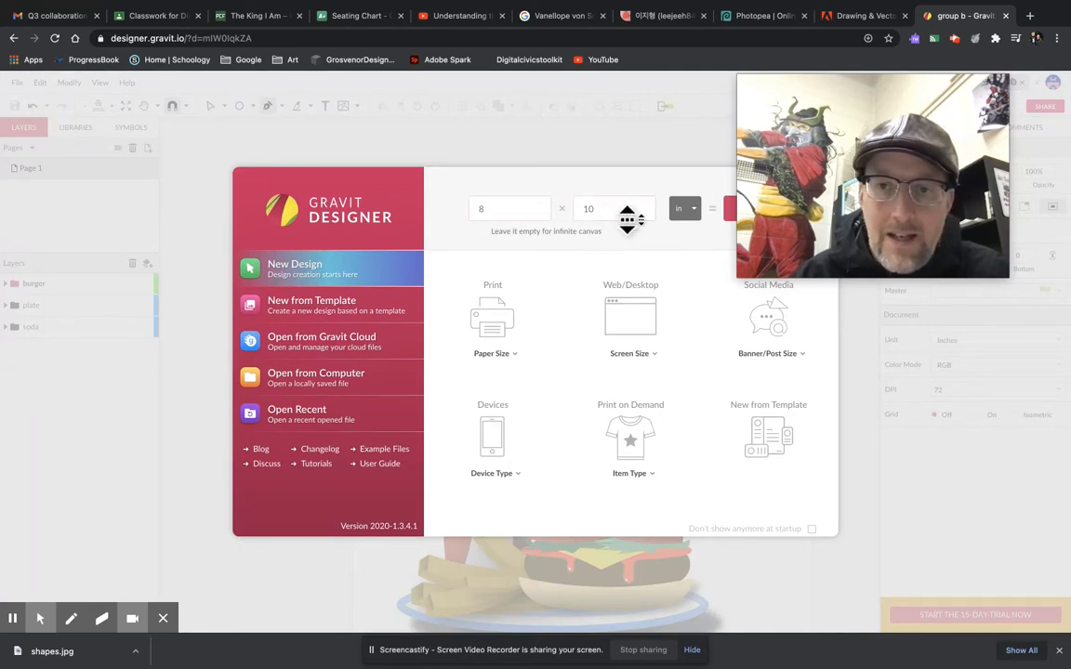
{"action": "left_click", "coordinate": [728, 209]}
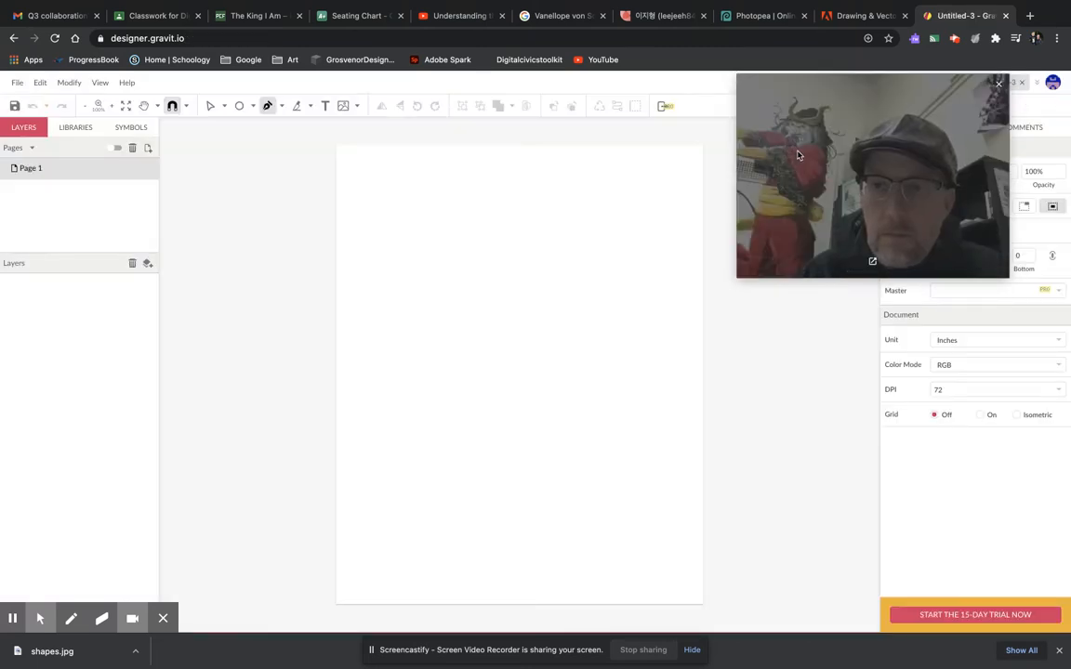
{"action": "left_click_drag", "start_coordinate": [821, 145], "coordinate": [879, 507]}
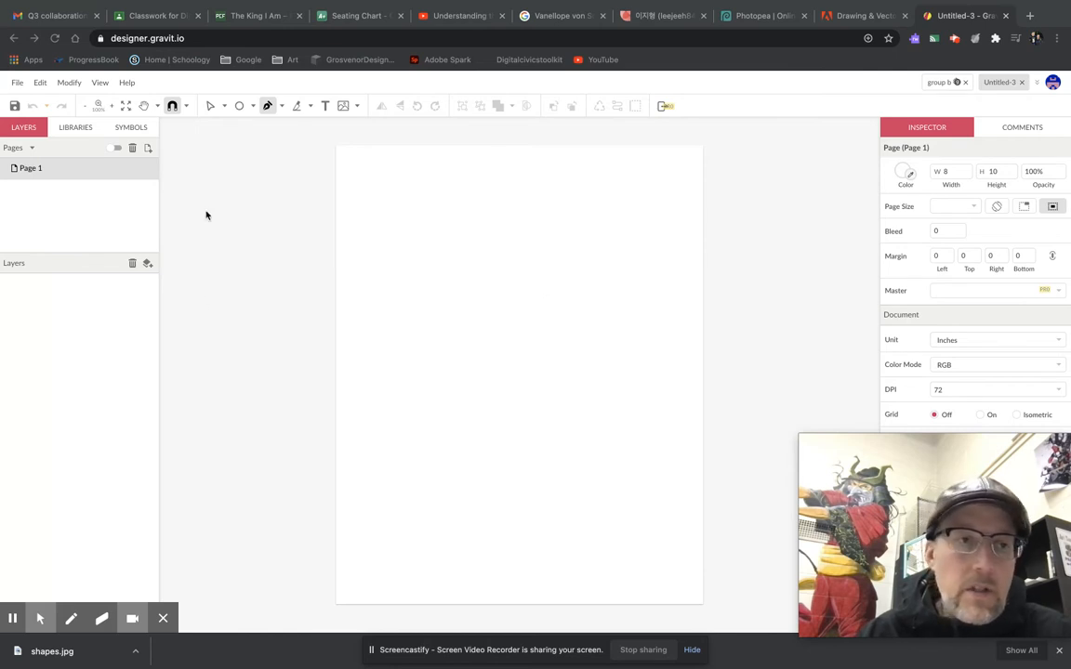
Import the image Spacefox.jpg from the Downloads folder onto the page.
{"action": "left_click", "coordinate": [18, 83]}
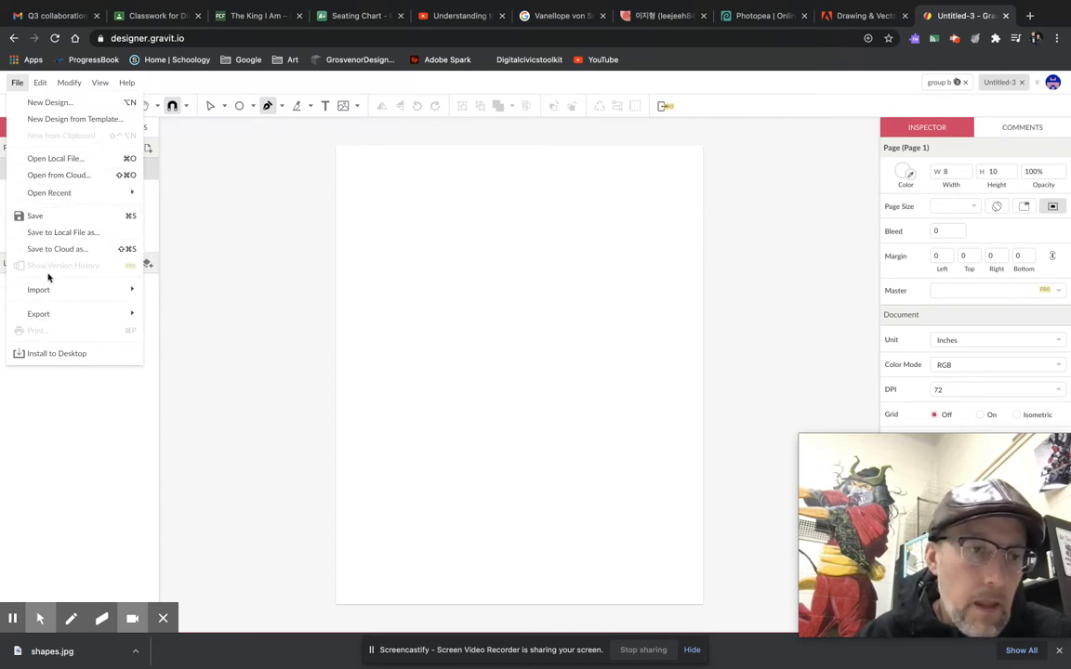
{"action": "mouse_move", "coordinate": [45, 291]}
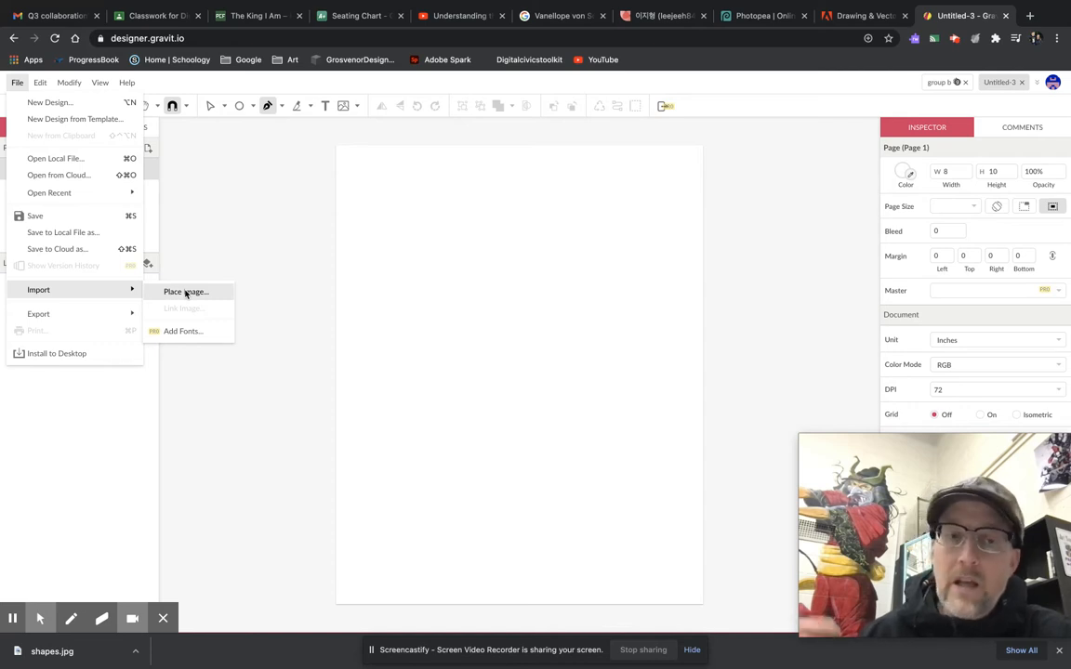
{"action": "left_click", "coordinate": [186, 294]}
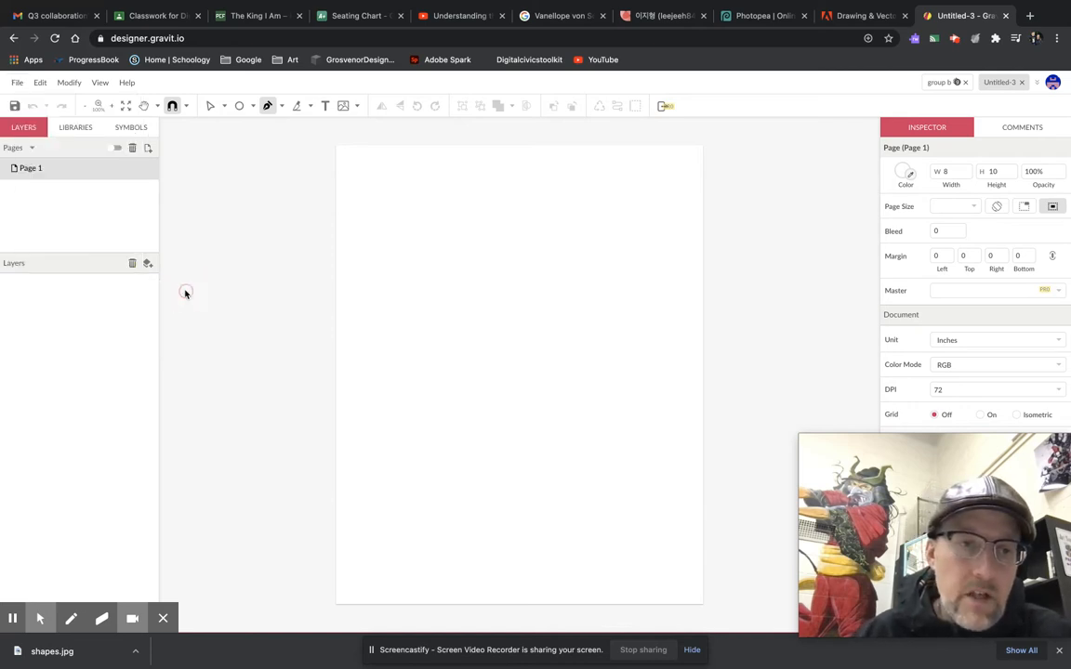
{"action": "scroll", "coordinate": [433, 331], "scroll_direction": "down", "scroll_amount": 15}
{"action": "scroll", "coordinate": [433, 332], "scroll_direction": "down", "scroll_amount": 10}
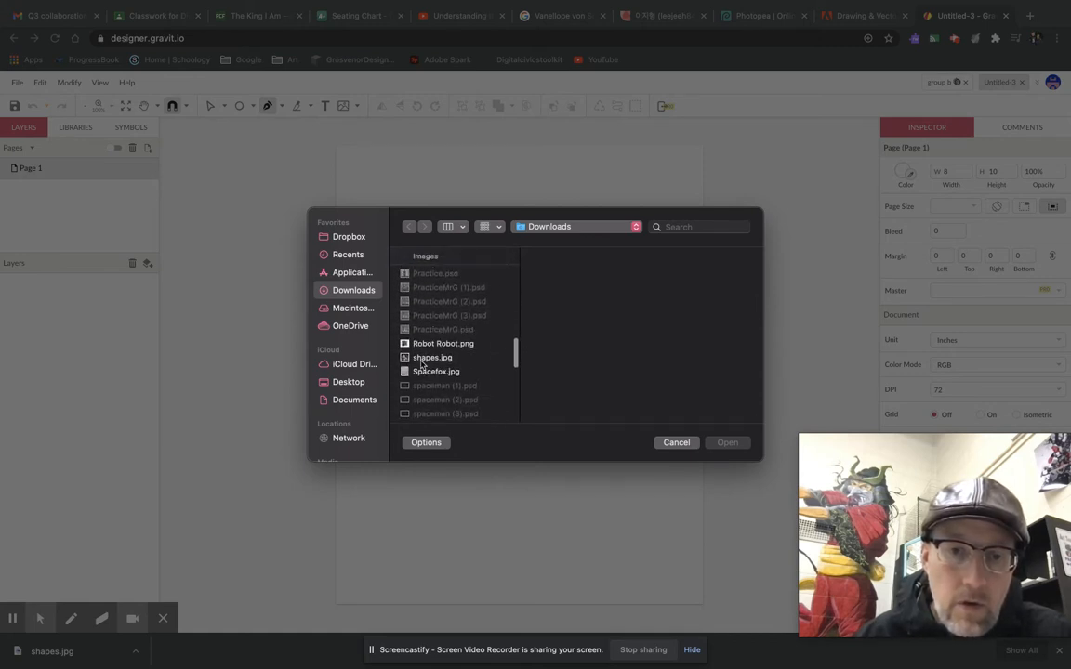
{"action": "scroll", "coordinate": [444, 386], "scroll_direction": "down", "scroll_amount": 1}
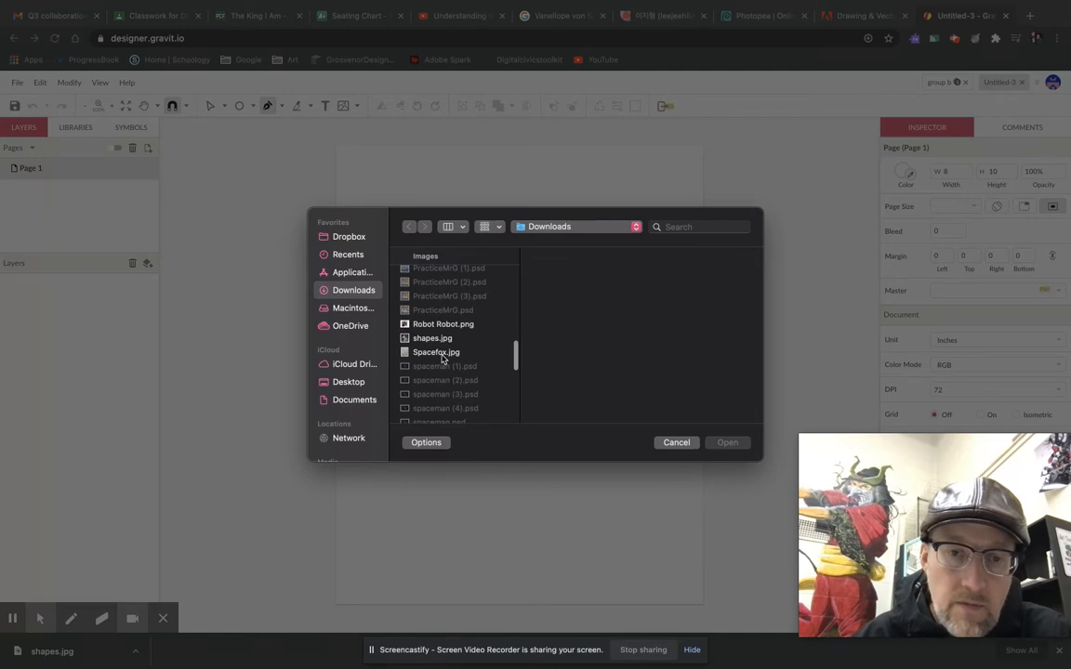
{"action": "left_click", "coordinate": [443, 353]}
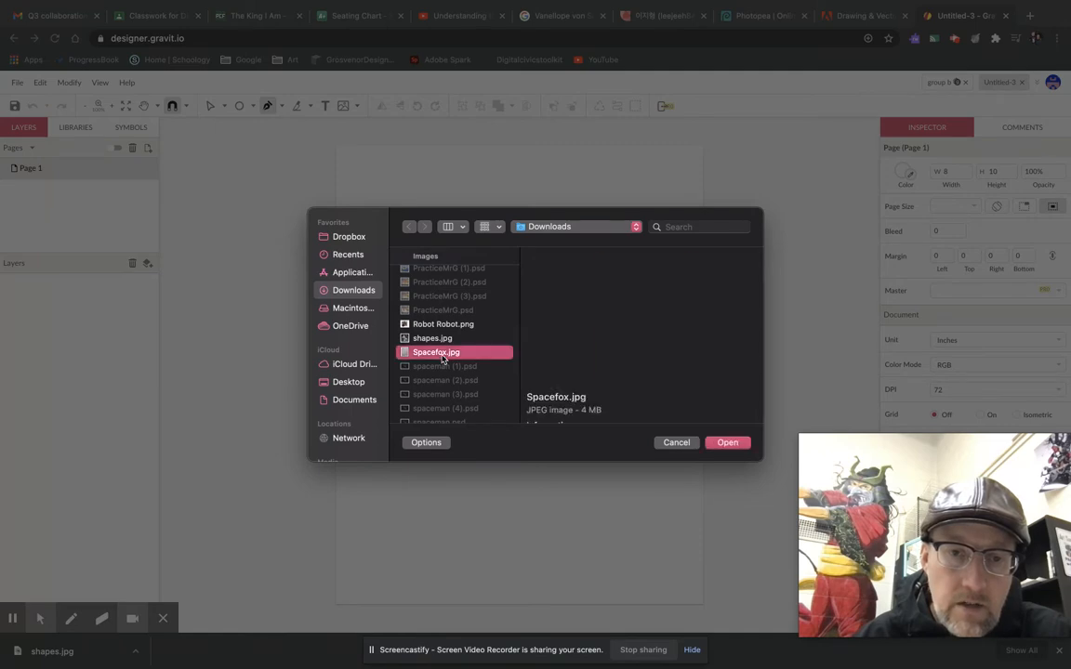
{"action": "left_click", "coordinate": [726, 442]}
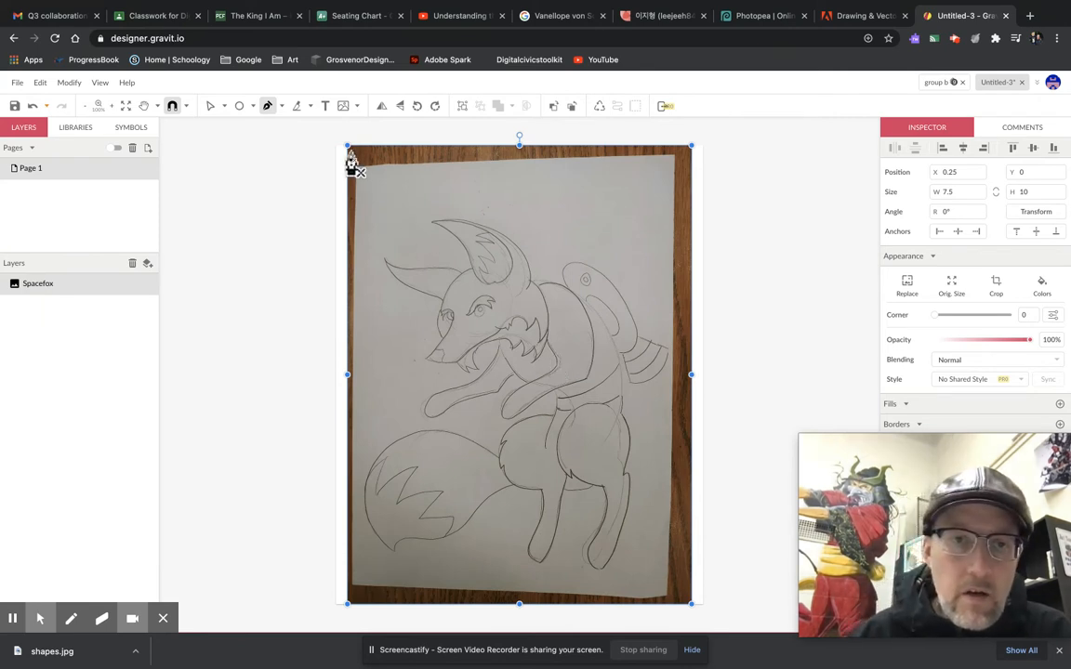
Activate the Pointer tool and select the placed fox sketch on the page.
{"action": "scroll", "coordinate": [325, 148], "scroll_direction": "up", "scroll_amount": 1}
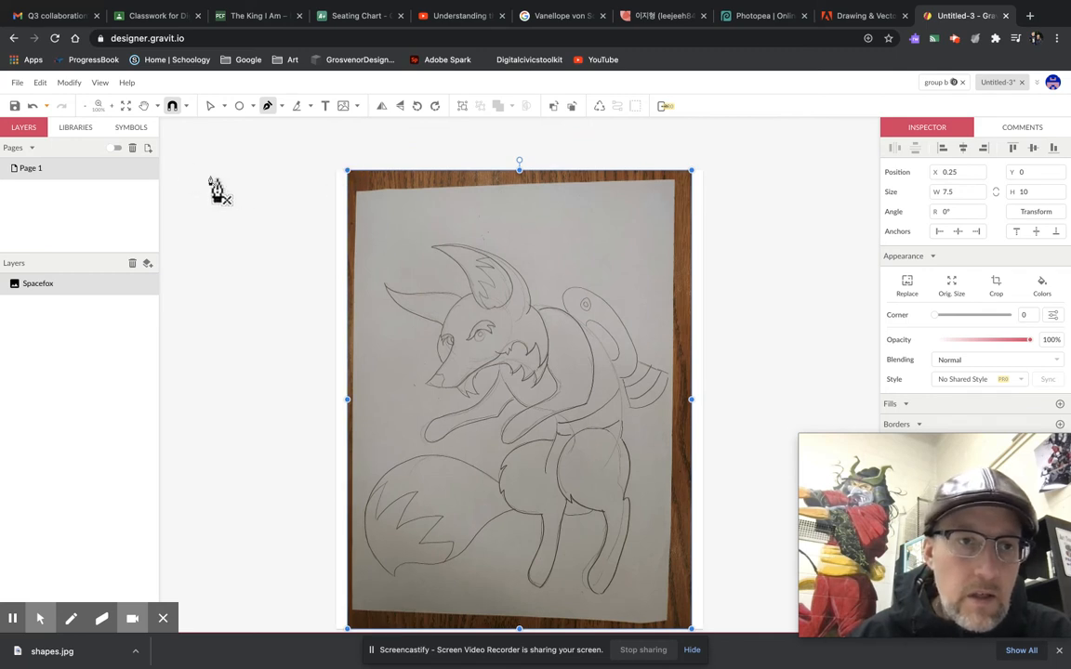
{"action": "left_click", "coordinate": [210, 106]}
{"action": "left_click", "coordinate": [226, 107]}
{"action": "left_click", "coordinate": [231, 125]}
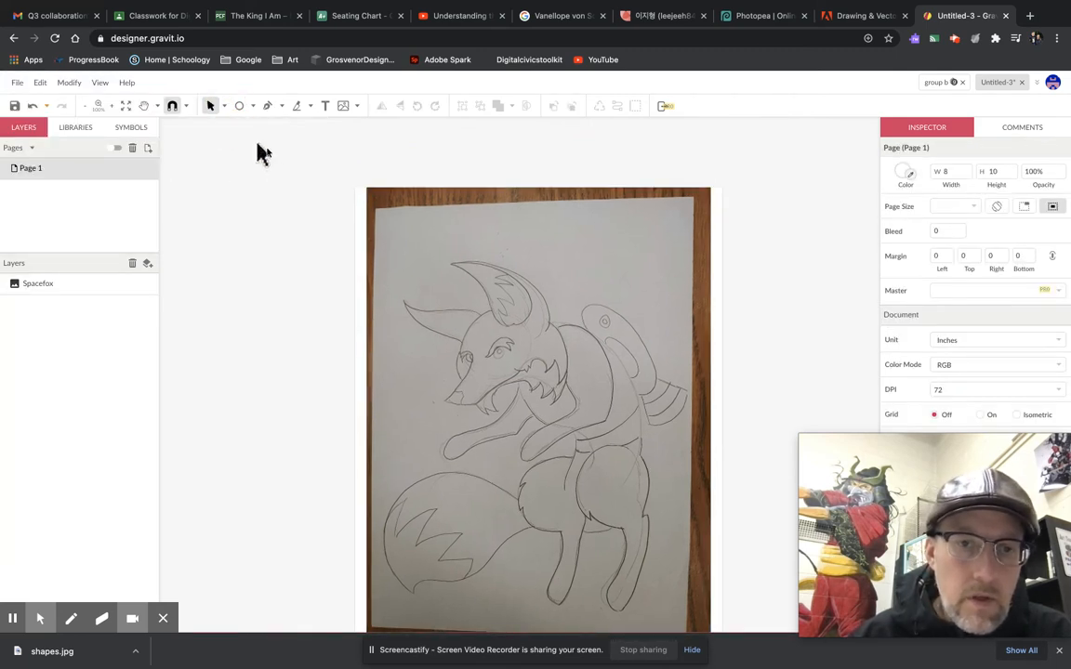
{"action": "left_click", "coordinate": [415, 236]}
{"action": "left_click_drag", "start_coordinate": [368, 189], "coordinate": [333, 164]}
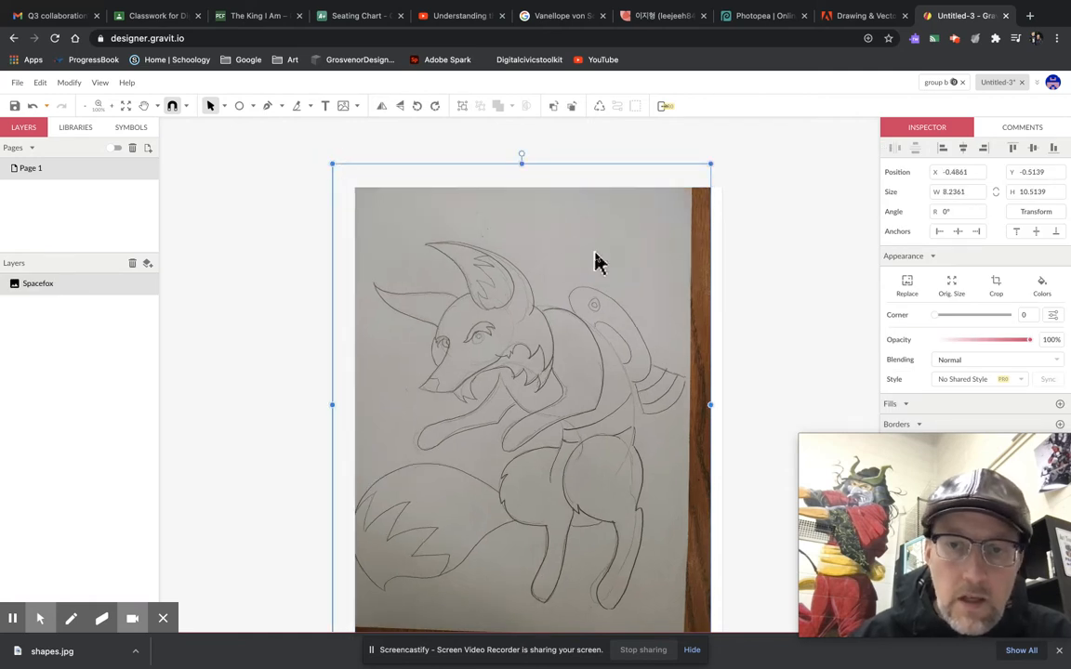
{"action": "left_click_drag", "start_coordinate": [711, 163], "coordinate": [783, 145]}
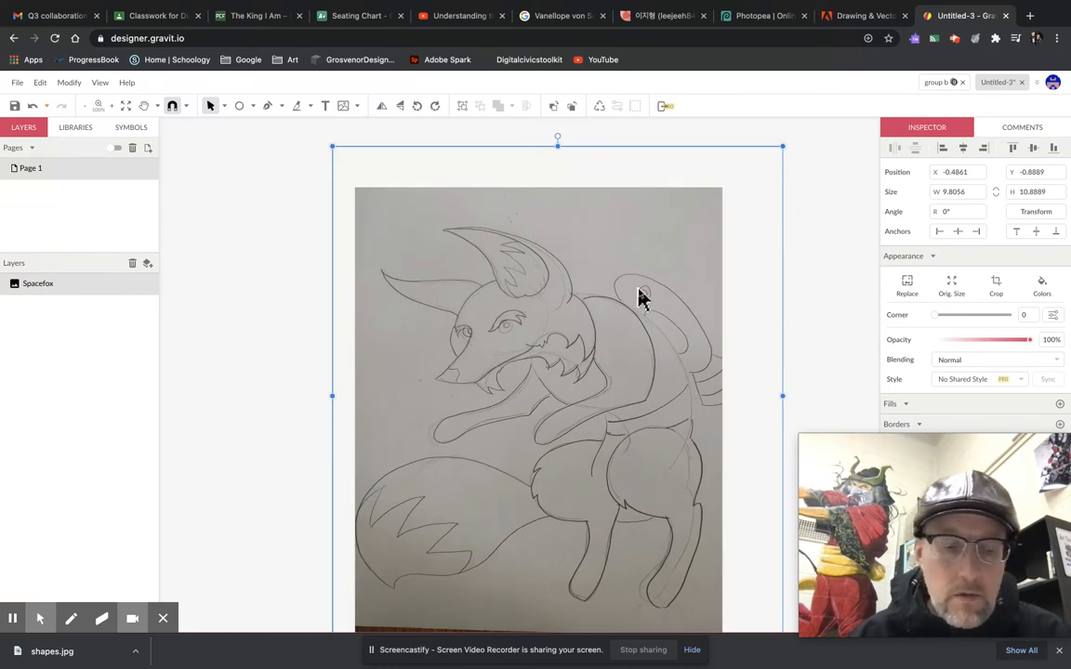
{"action": "key", "text": "ctrl+z"}
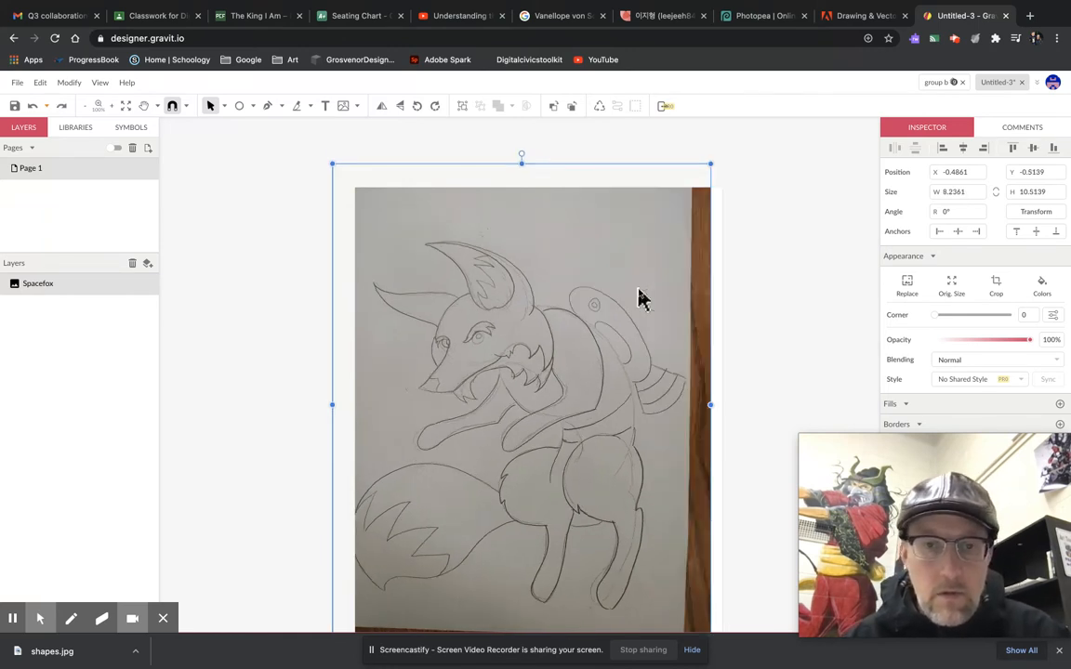
{"action": "key", "text": "ctrl+z"}
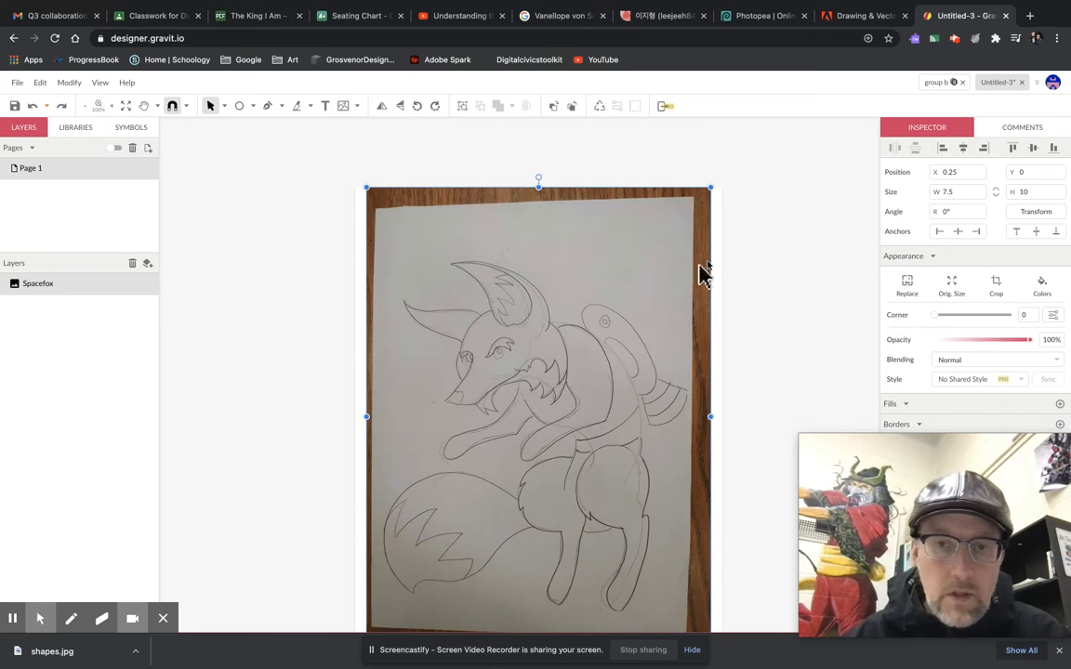
Enlarge the fox sketch proportionally to about 8.86 by 11.82 inches and position it at about X -0.2, Y -1.08 so its paper fills the page.
{"action": "left_click_drag", "start_coordinate": [710, 185], "coordinate": [752, 183]}
{"action": "left_click_drag", "start_coordinate": [637, 322], "coordinate": [618, 327]}
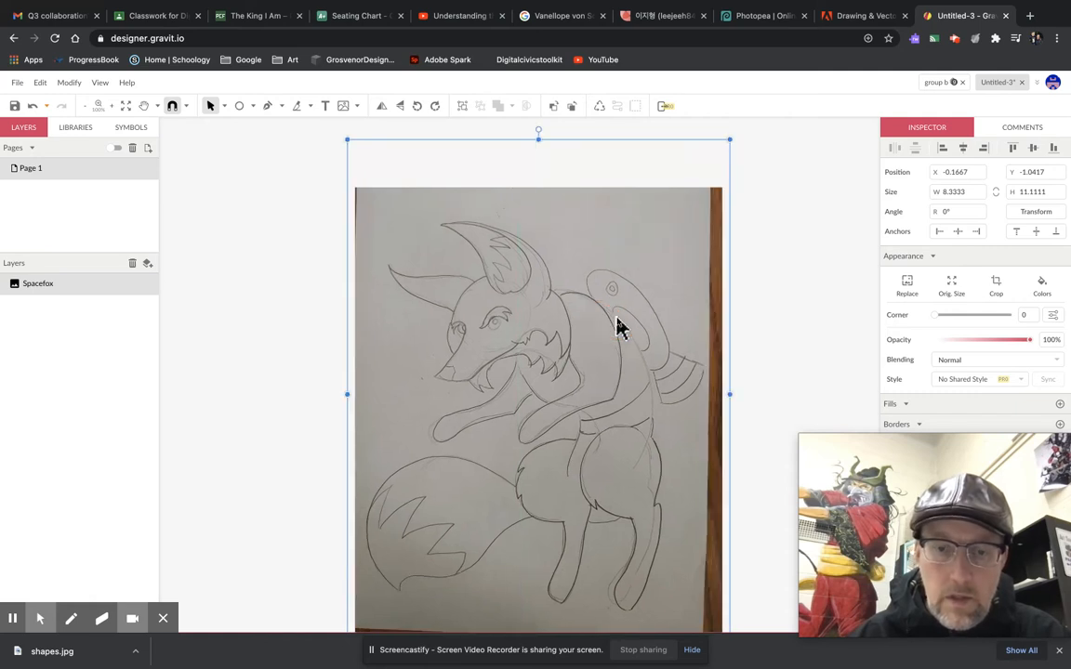
{"action": "scroll", "coordinate": [617, 327], "scroll_direction": "down", "scroll_amount": 2}
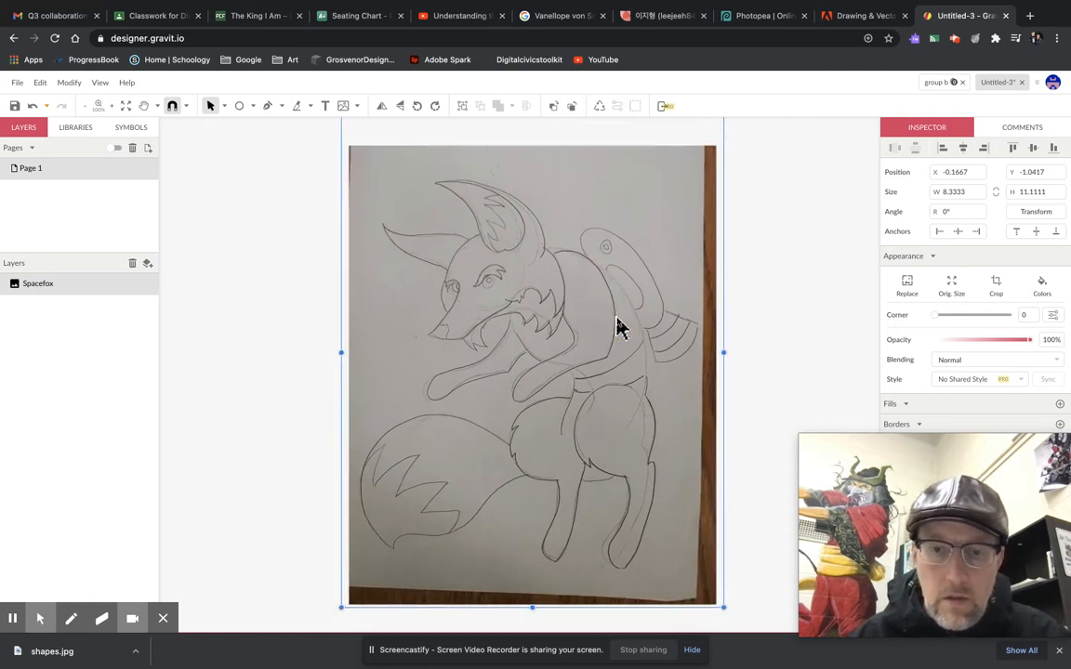
{"action": "scroll", "coordinate": [677, 506], "scroll_direction": "down", "scroll_amount": 2, "text": "ctrl"}
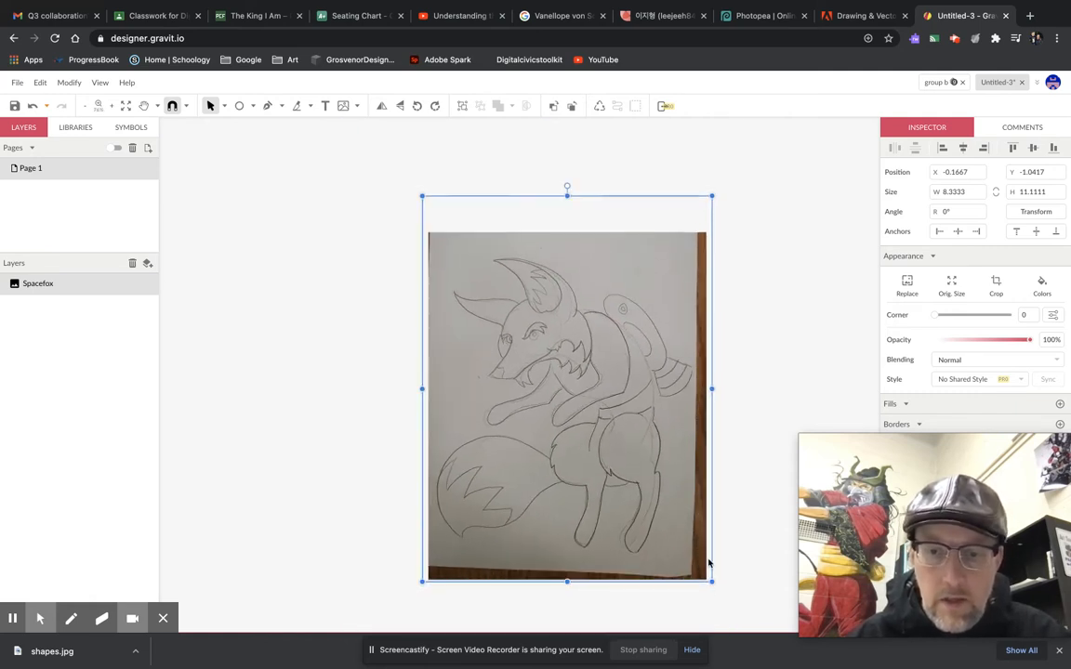
{"action": "left_click_drag", "start_coordinate": [712, 581], "coordinate": [733, 609]}
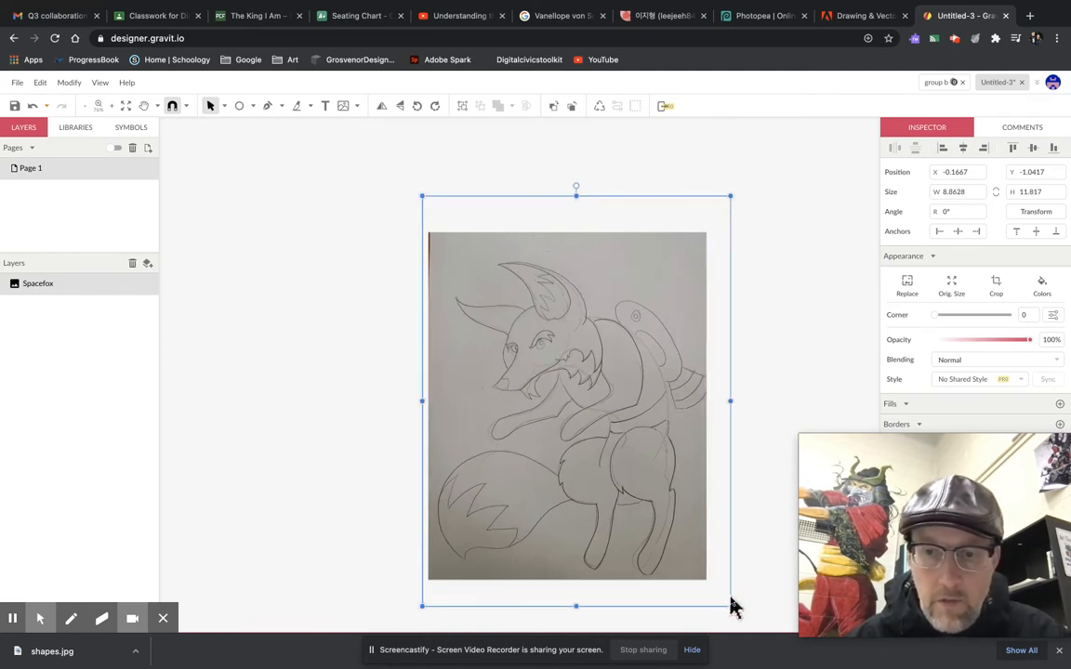
{"action": "left_click", "coordinate": [643, 520]}
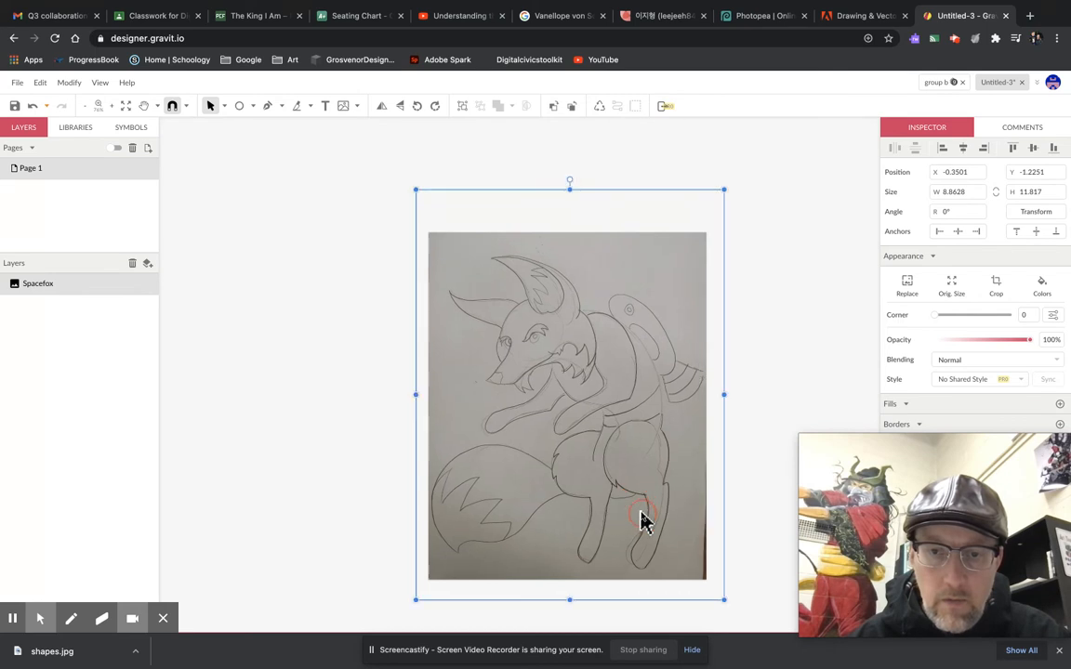
{"action": "left_click_drag", "start_coordinate": [693, 497], "coordinate": [700, 511]}
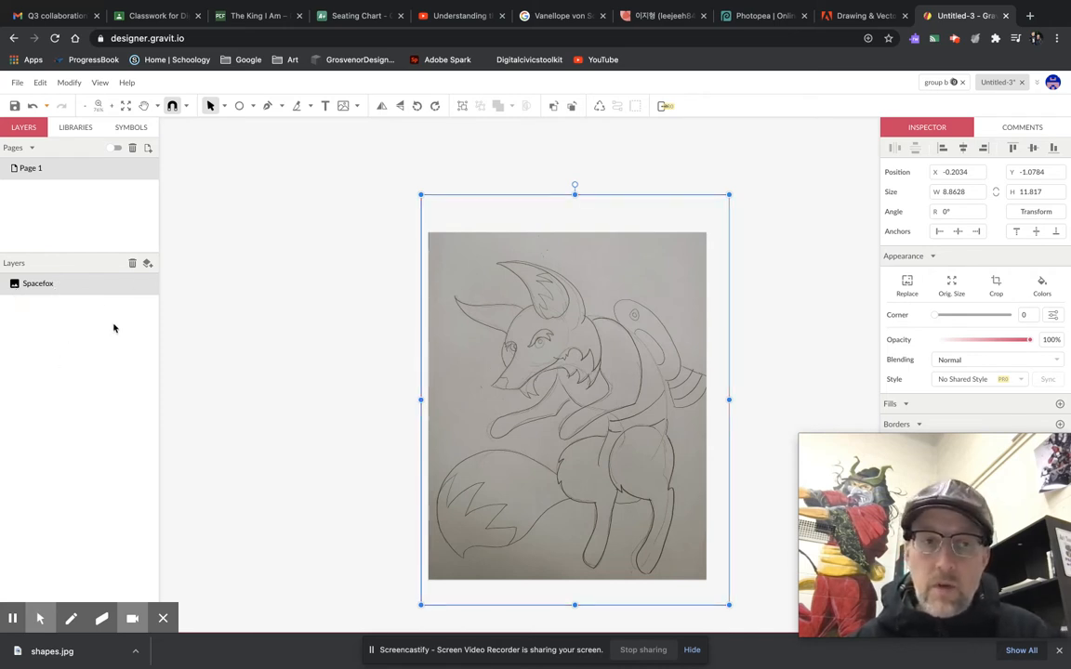
Add a new layer above the Spacefox image, name it Linework, and select it.
{"action": "left_click", "coordinate": [147, 263]}
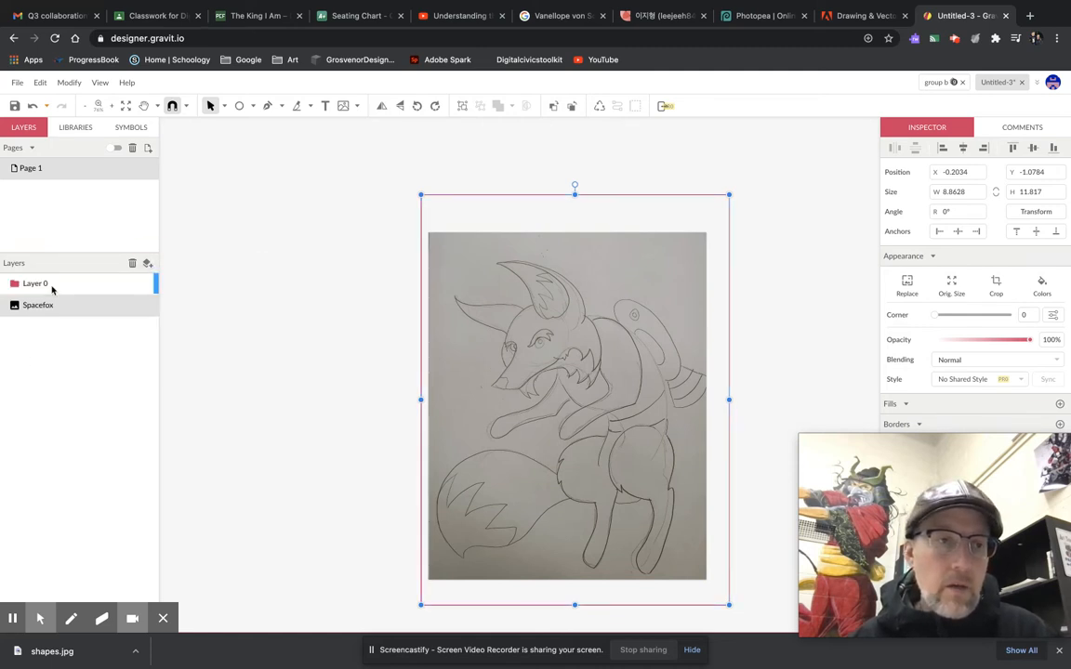
{"action": "double_click", "coordinate": [37, 283]}
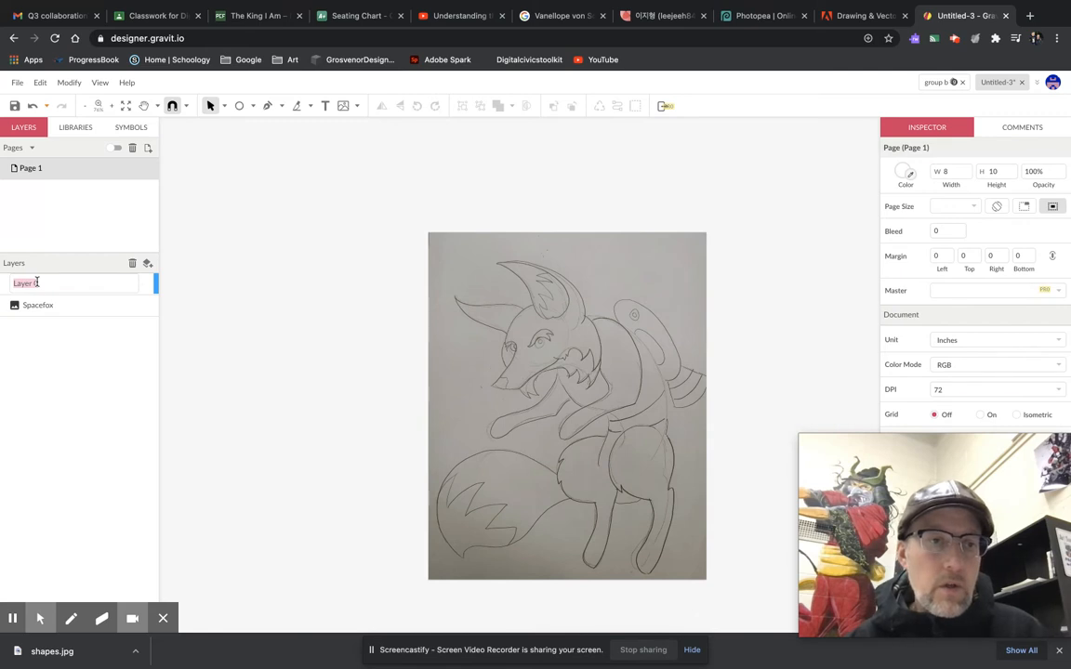
{"action": "type", "text": "Linea"}
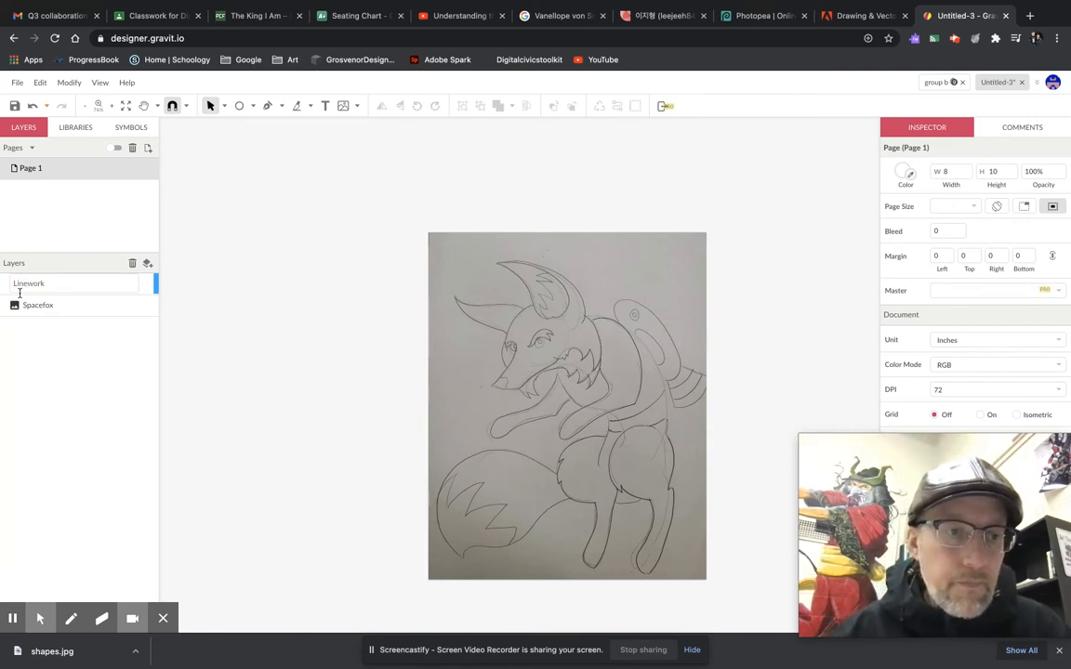
{"action": "left_click", "coordinate": [36, 344]}
{"action": "left_click", "coordinate": [85, 284]}
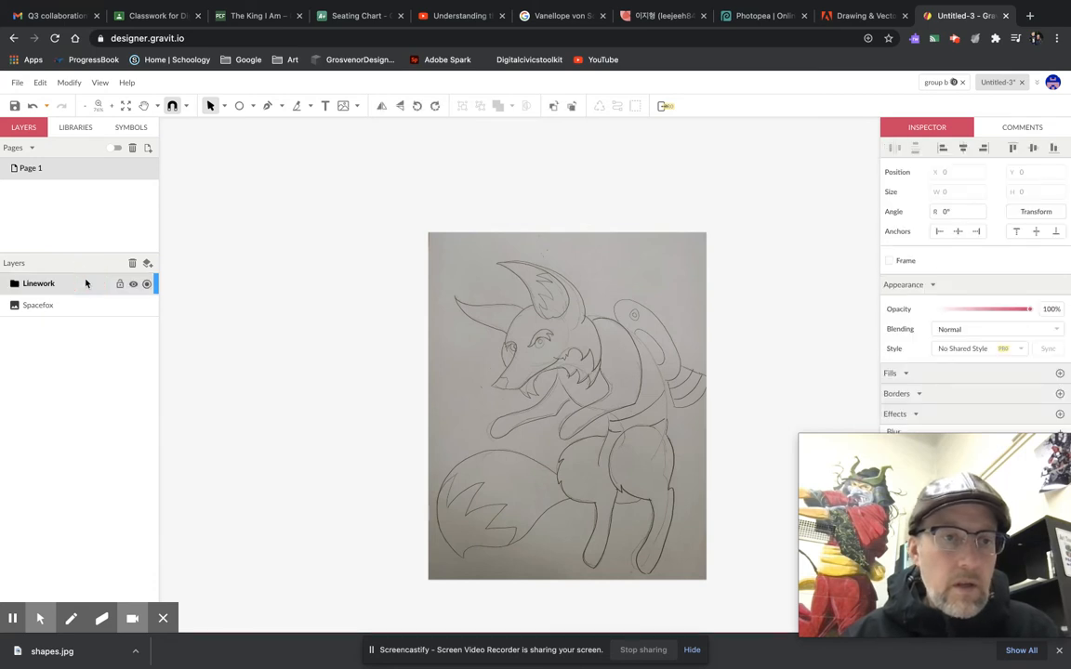
Activate the Pen tool and add a black 1px border as the stroke for tracing the fox's face.
{"action": "left_click", "coordinate": [268, 105]}
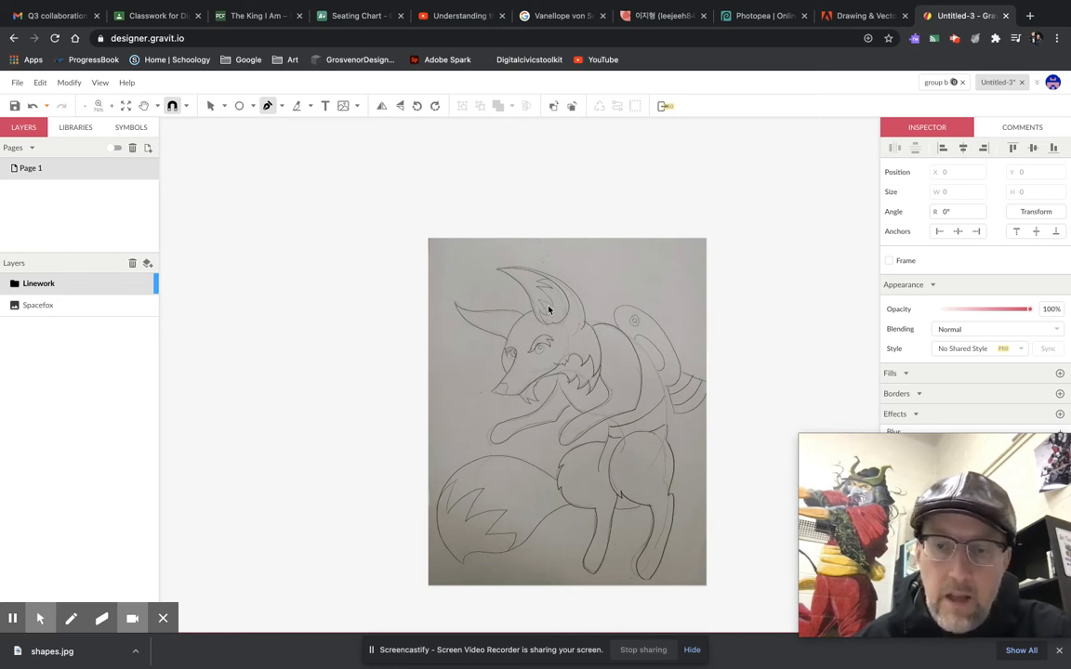
{"action": "scroll", "coordinate": [526, 348], "scroll_direction": "up", "scroll_amount": 10}
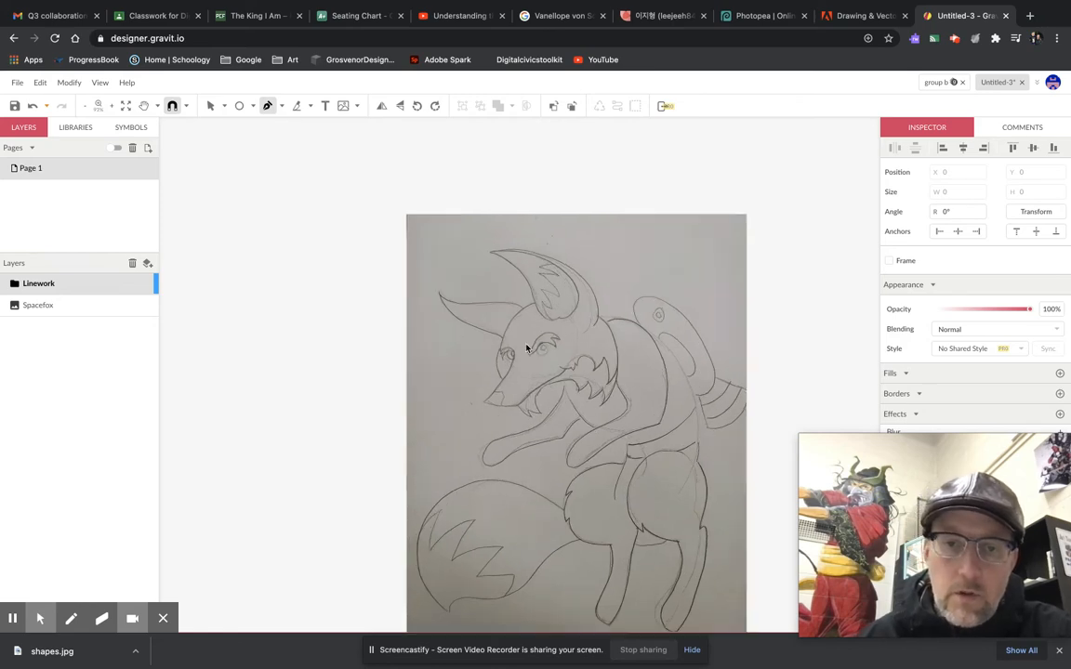
{"action": "scroll", "coordinate": [526, 348], "scroll_direction": "up", "scroll_amount": 2}
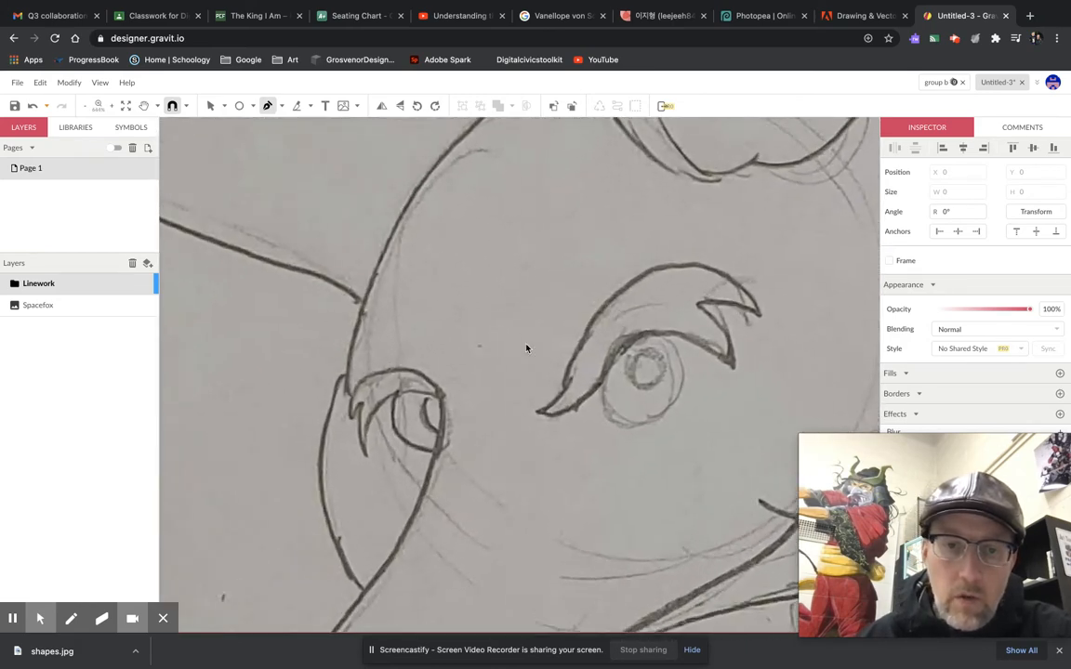
{"action": "key", "text": "space"}
{"action": "left_click_drag", "start_coordinate": [533, 351], "coordinate": [510, 273]}
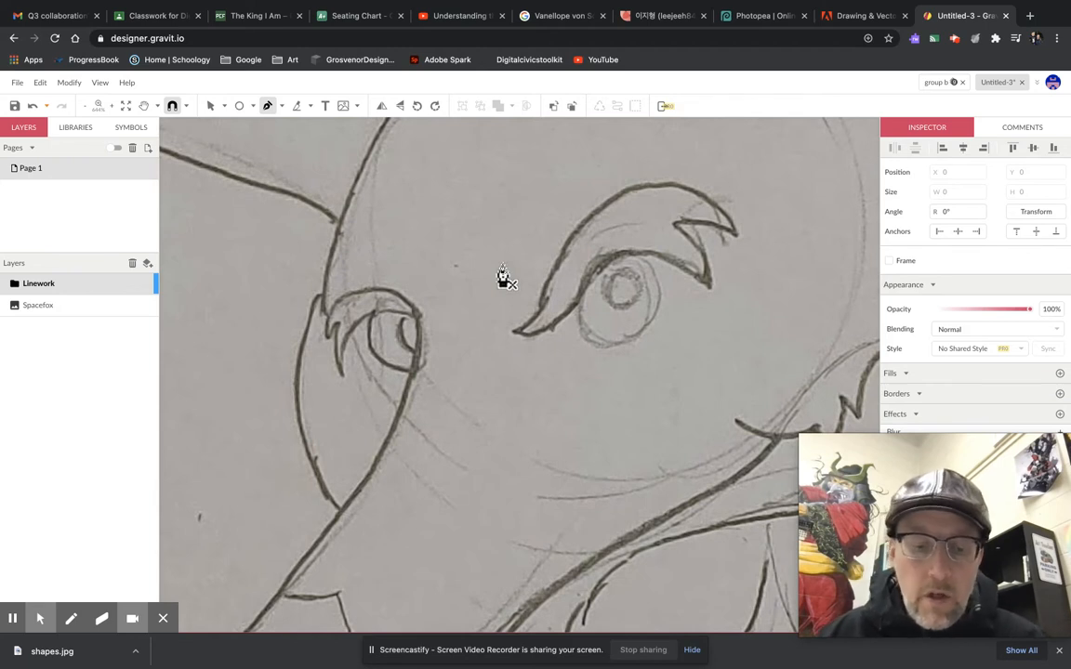
{"action": "key", "text": "space"}
{"action": "left_click_drag", "start_coordinate": [516, 335], "coordinate": [562, 337]}
{"action": "key", "text": "v"}
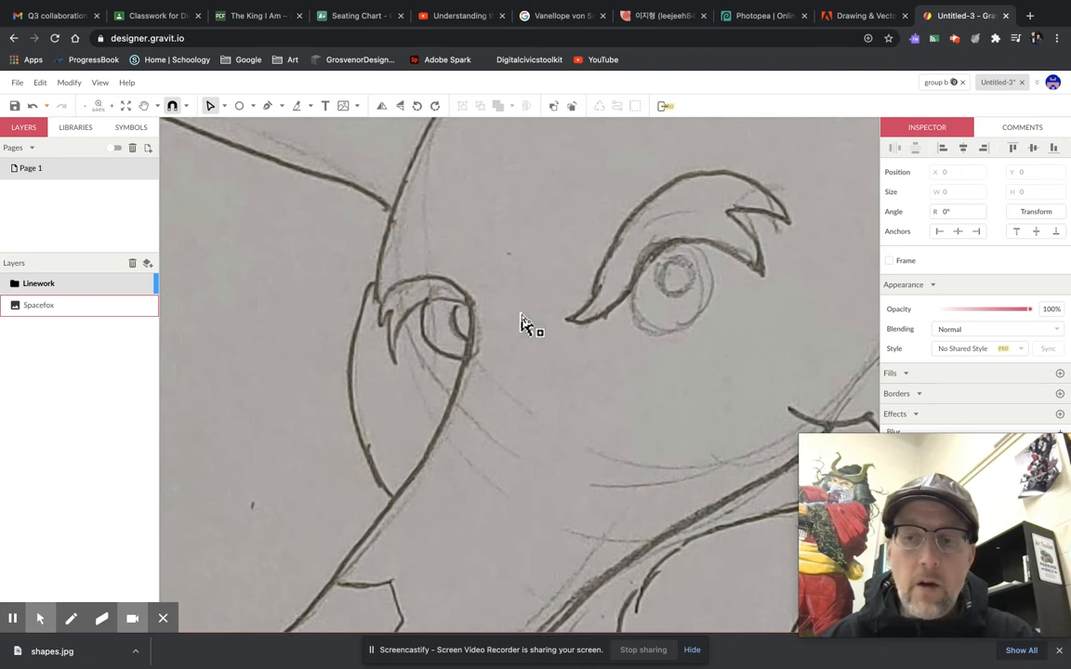
{"action": "key", "text": "p"}
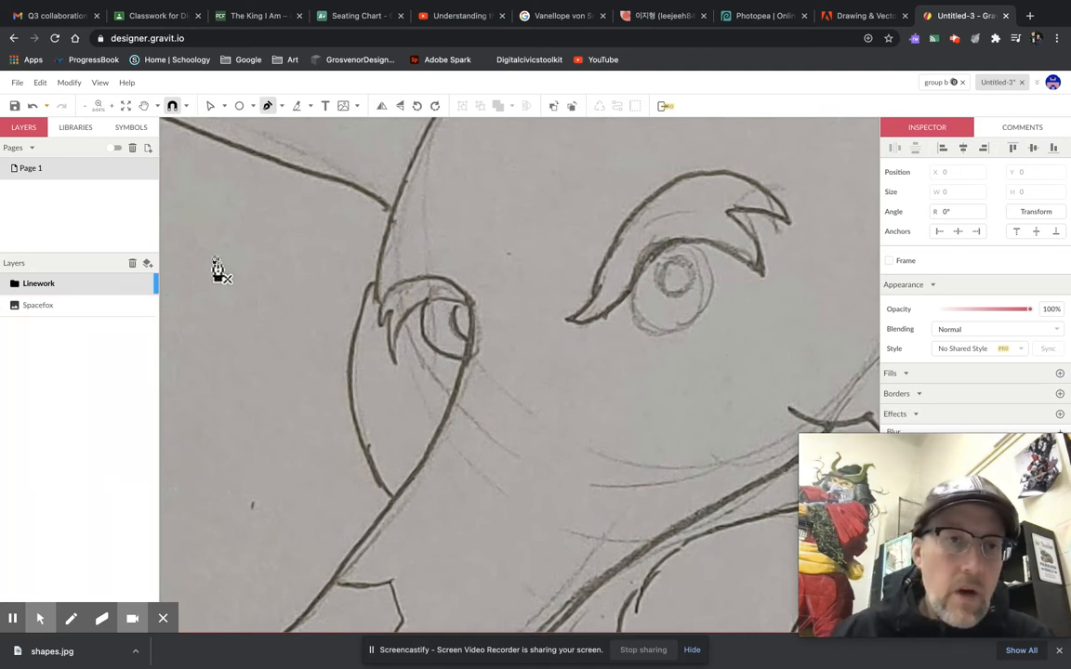
{"action": "scroll", "coordinate": [265, 183], "scroll_direction": "up", "scroll_amount": 2}
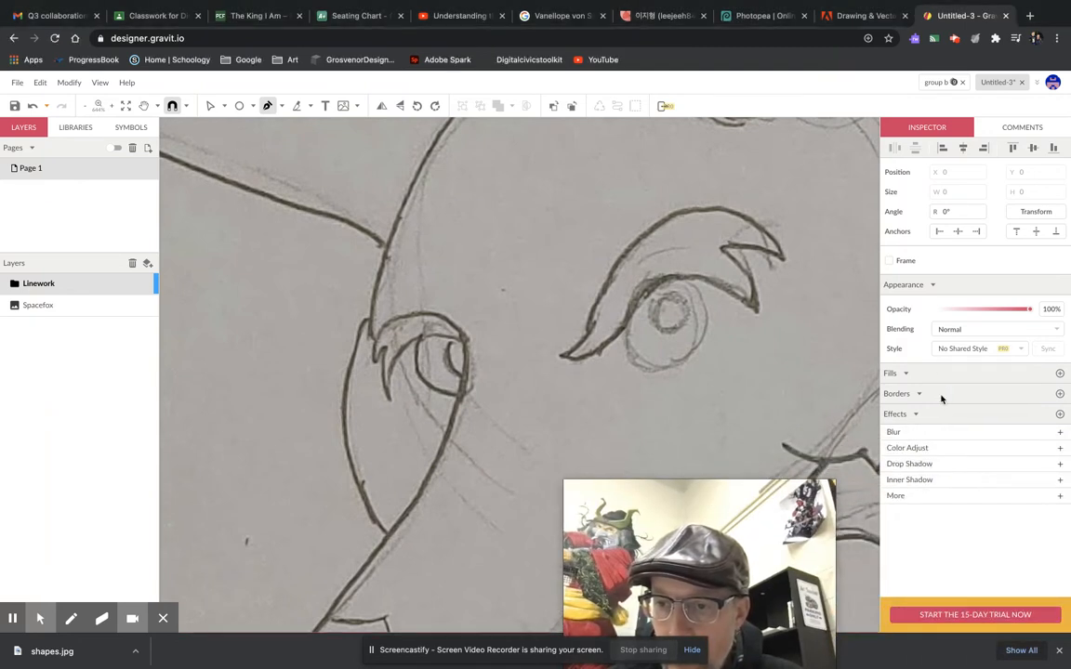
{"action": "left_click", "coordinate": [1060, 394]}
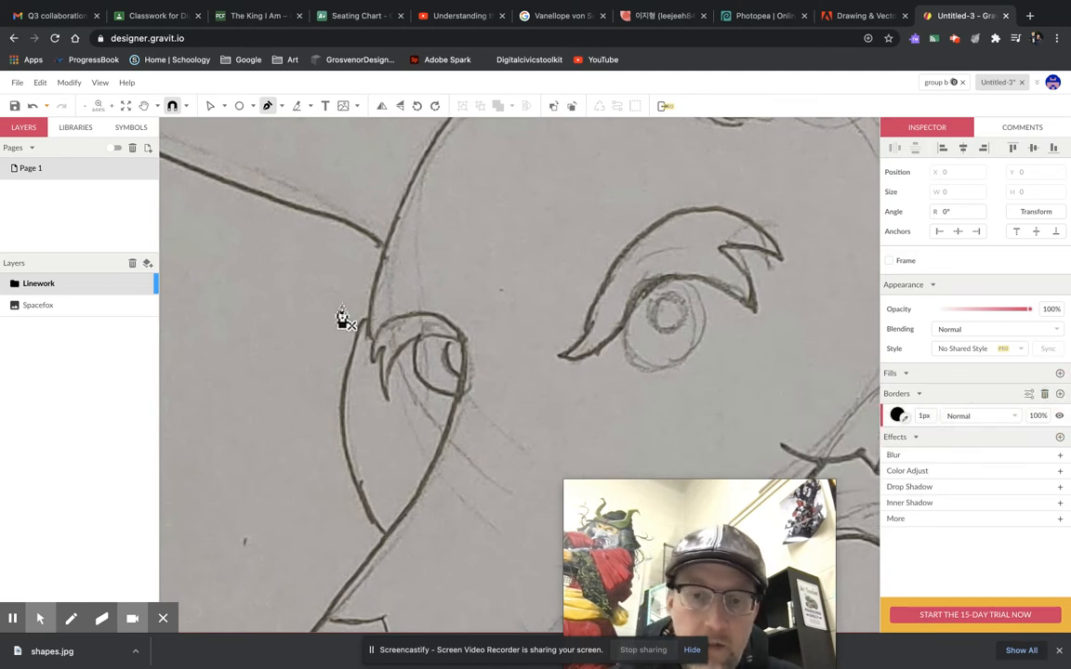
{"action": "mouse_move", "coordinate": [649, 499]}
{"action": "left_mouse_down"}
{"action": "mouse_move", "coordinate": [806, 465]}
{"action": "mouse_move", "coordinate": [883, 469]}
{"action": "left_mouse_up"}
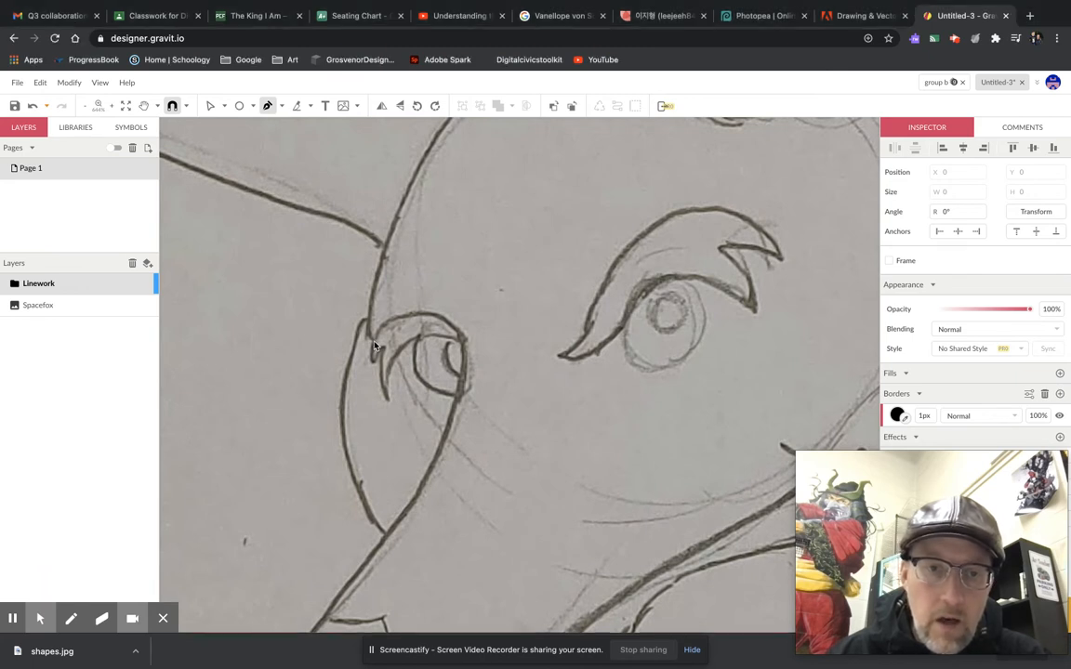
Trace the arch over the fox's far eye with a curved three-node Pen path ending at the eye's inner edge.
{"action": "left_click", "coordinate": [373, 342]}
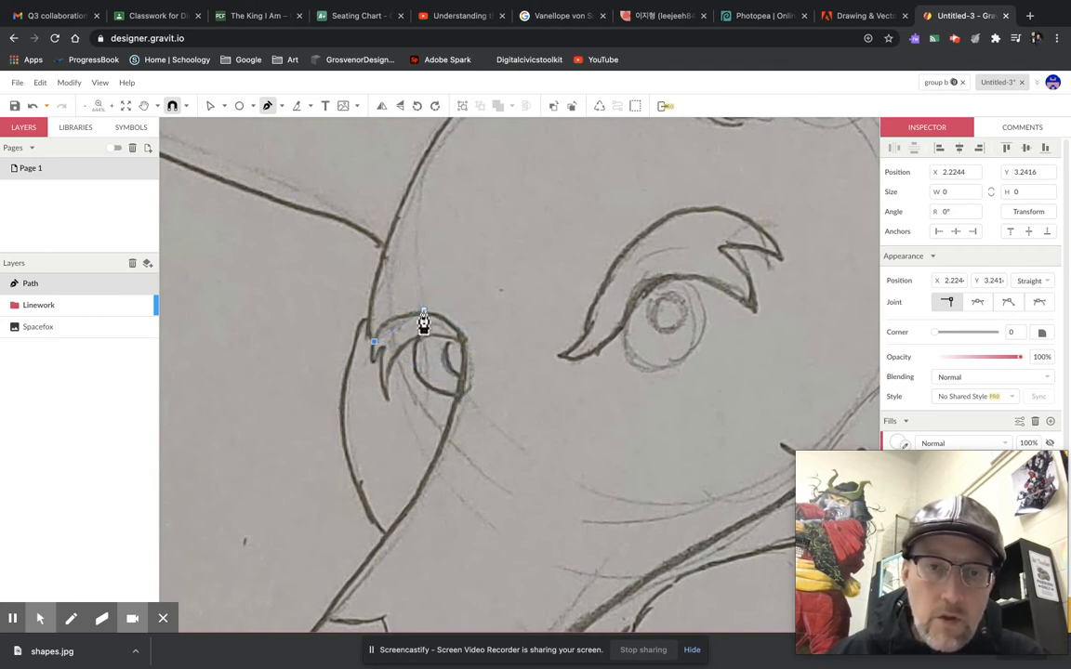
{"action": "left_click_drag", "start_coordinate": [422, 313], "coordinate": [463, 313]}
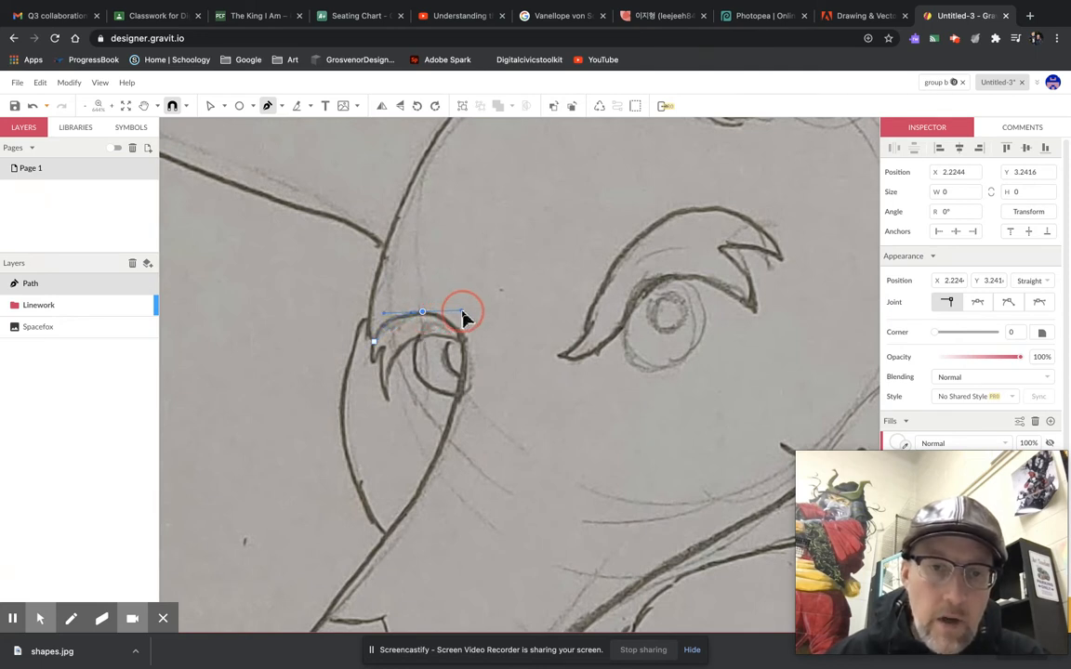
{"action": "left_click_drag", "start_coordinate": [464, 315], "coordinate": [462, 316]}
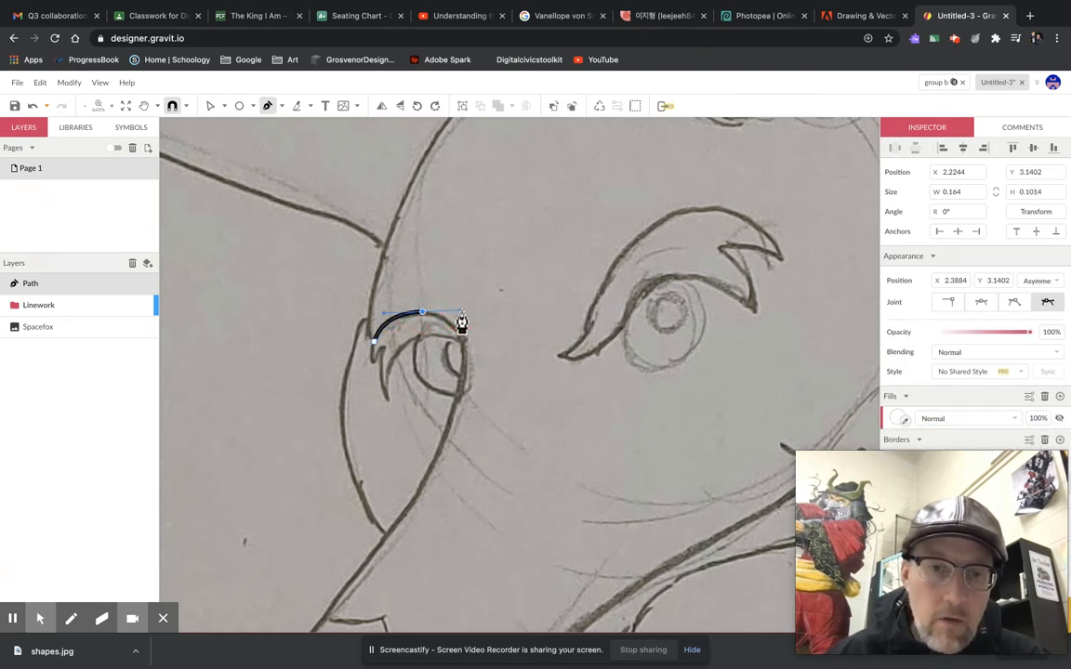
{"action": "left_click", "coordinate": [465, 367]}
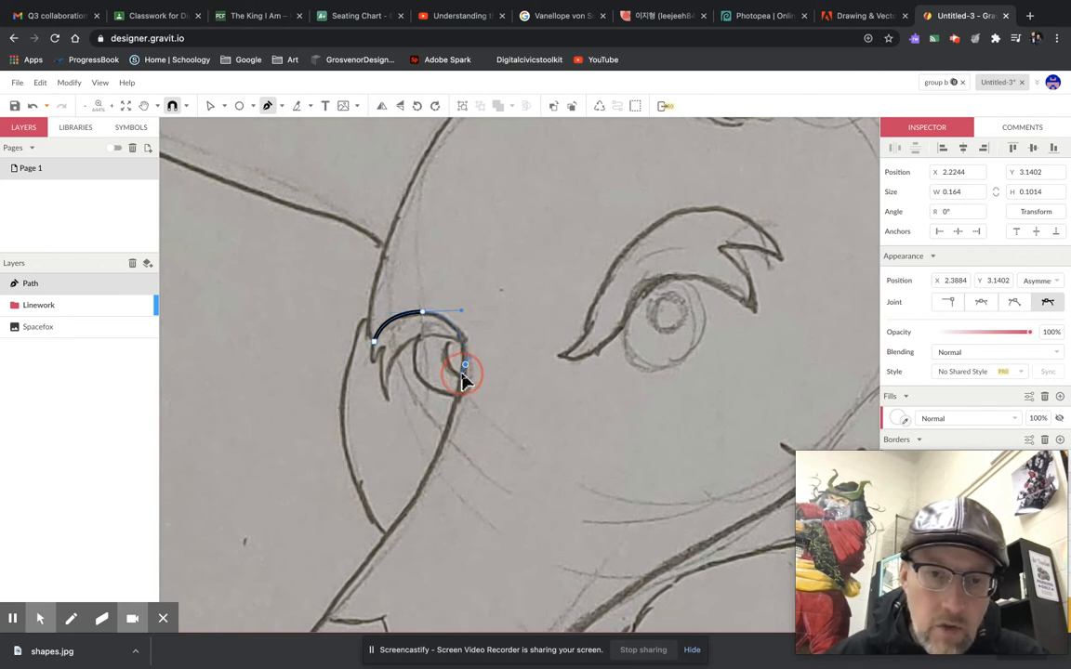
{"action": "left_click_drag", "start_coordinate": [465, 379], "coordinate": [461, 384]}
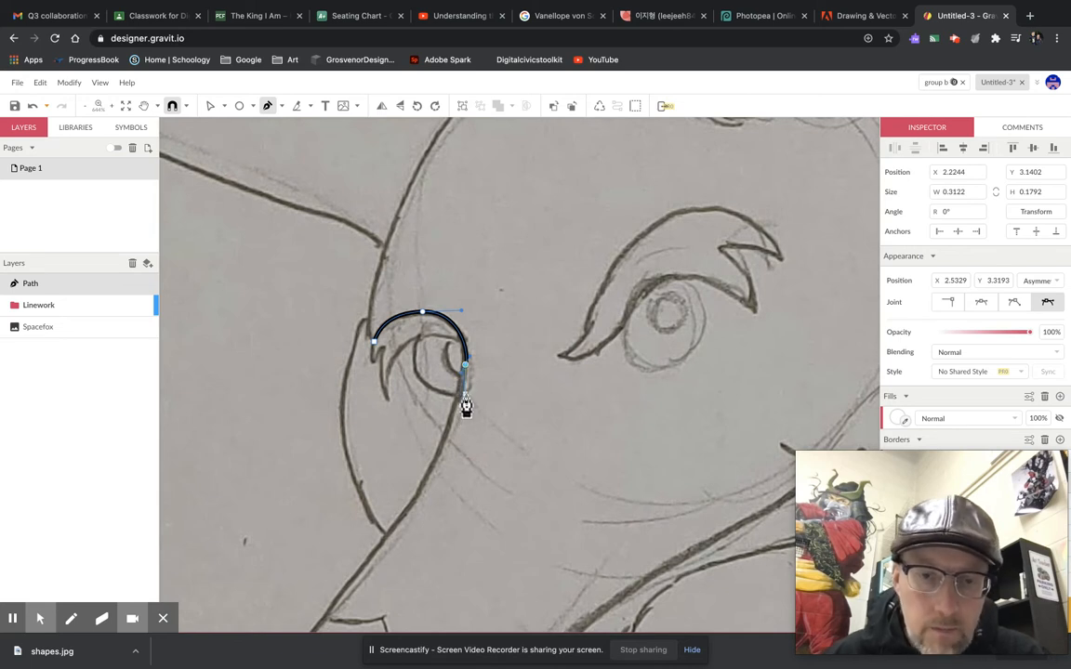
Adjust the curve handle of the arch's end node so it follows the sketched line down the muzzle.
{"action": "scroll", "coordinate": [462, 409], "scroll_direction": "up", "scroll_amount": 3}
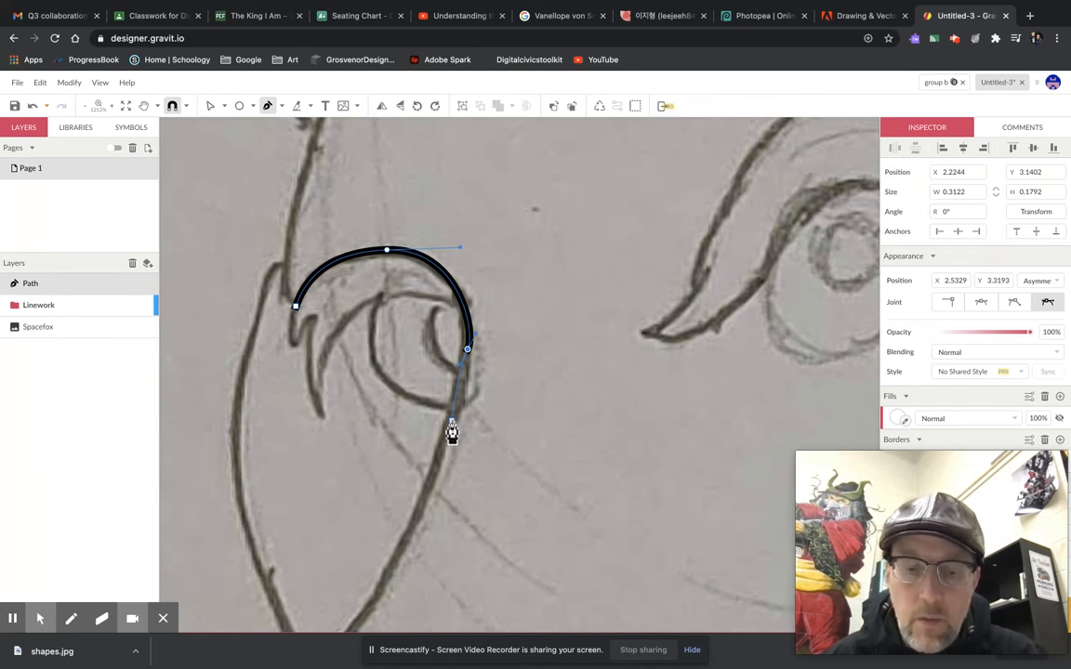
{"action": "key", "text": "Escape"}
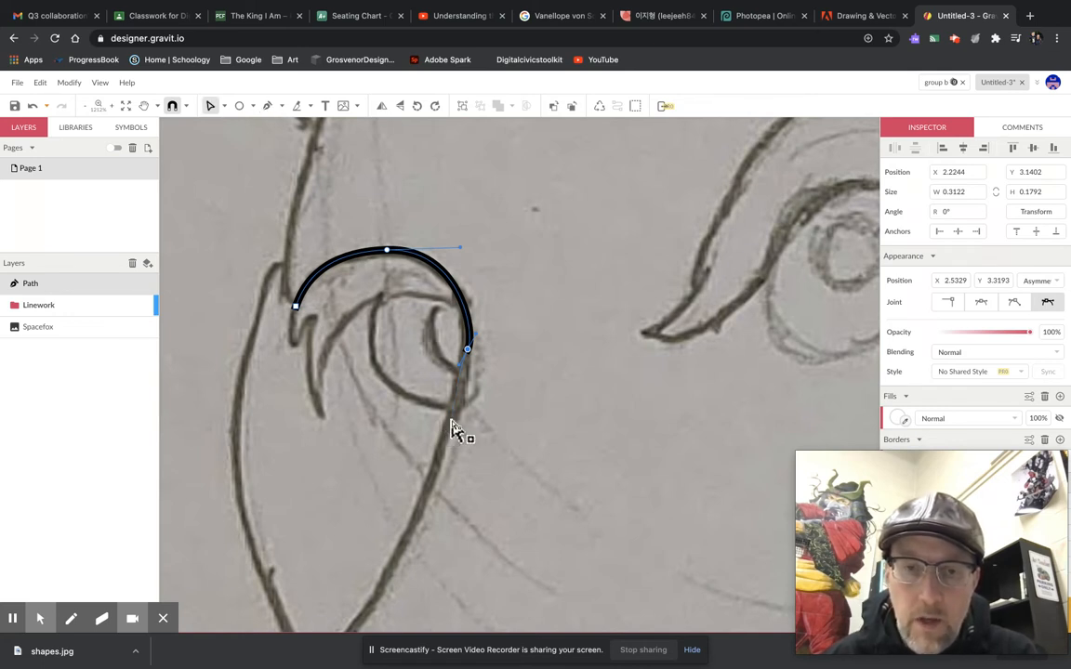
{"action": "left_click", "coordinate": [465, 372]}
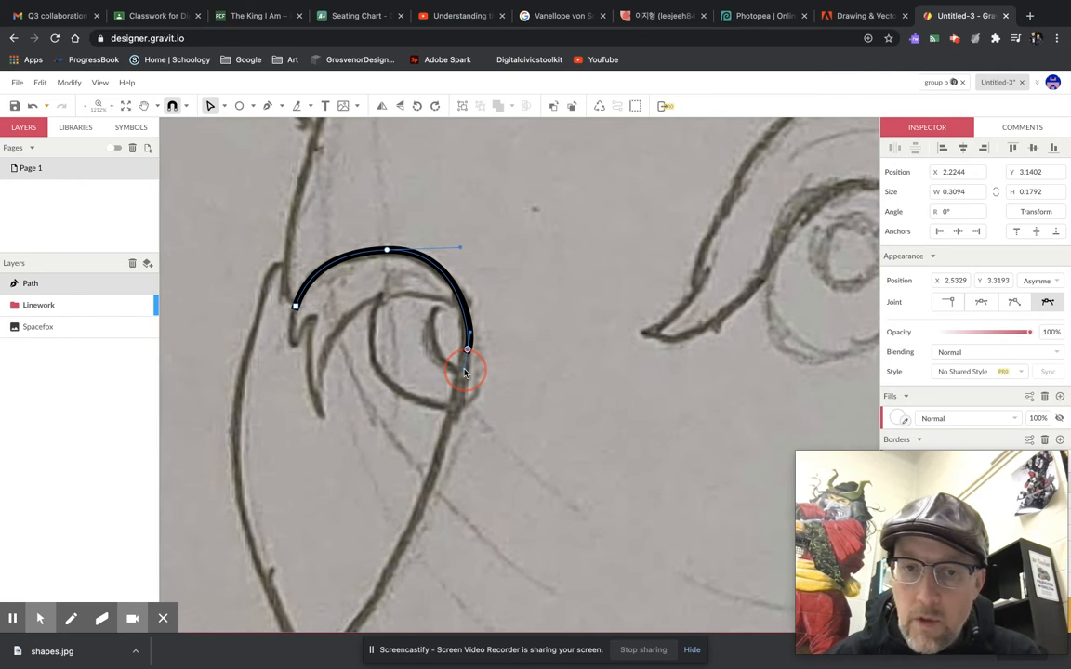
Extend the path with a curved node from the eye's inner edge down the upper muzzle line.
{"action": "key", "text": "p"}
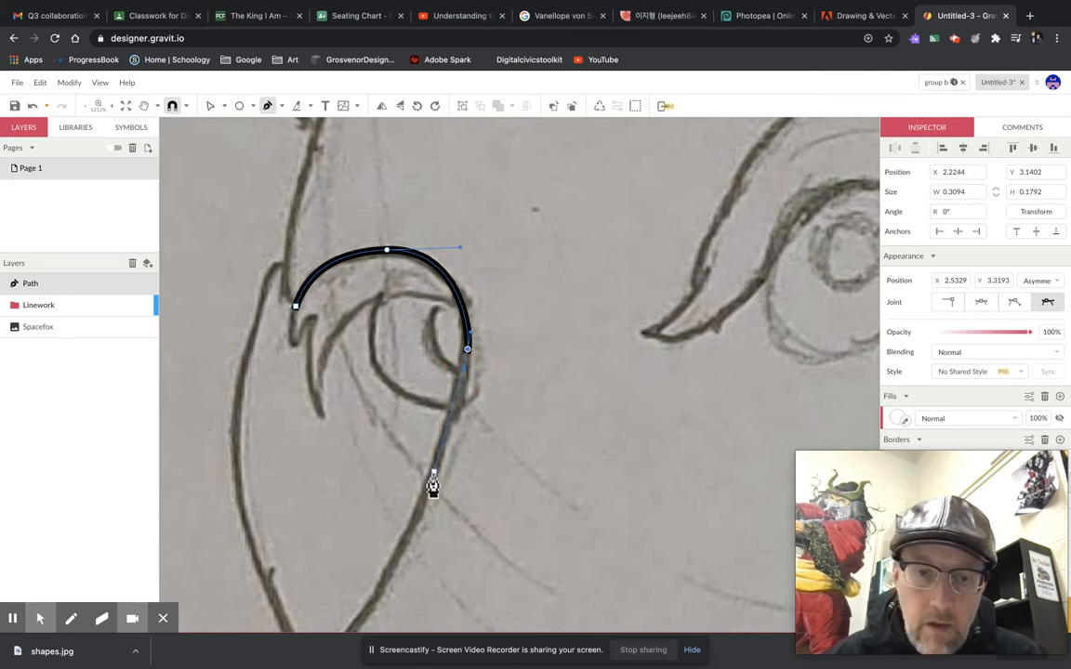
{"action": "left_click", "coordinate": [414, 527]}
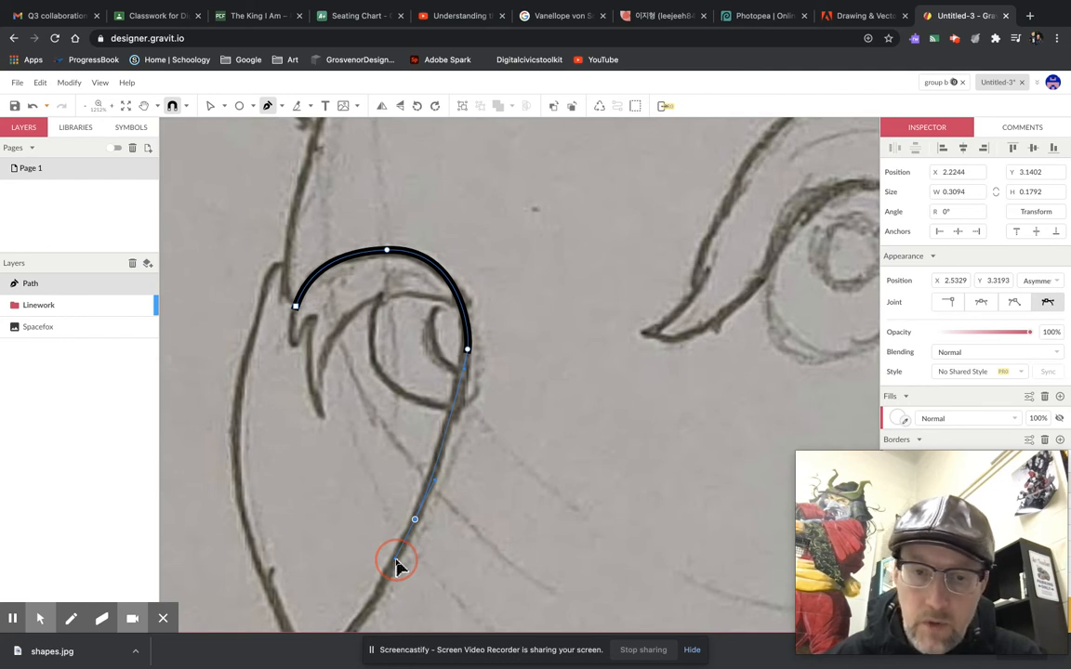
{"action": "left_click_drag", "start_coordinate": [396, 560], "coordinate": [394, 557]}
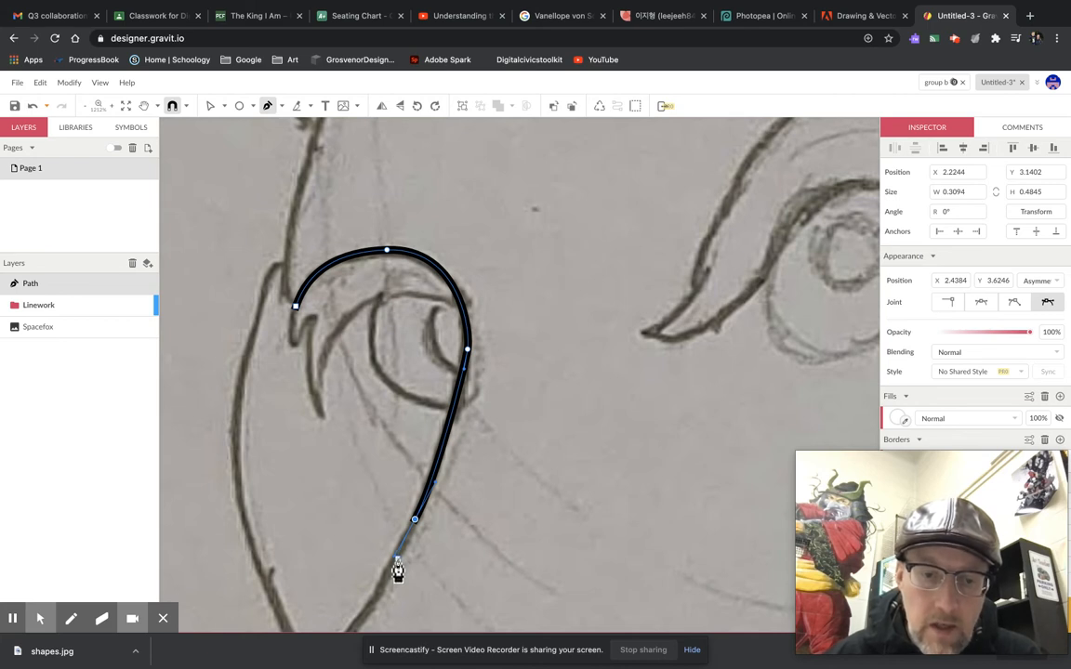
{"action": "key", "text": "space"}
{"action": "left_click_drag", "start_coordinate": [406, 566], "coordinate": [472, 395]}
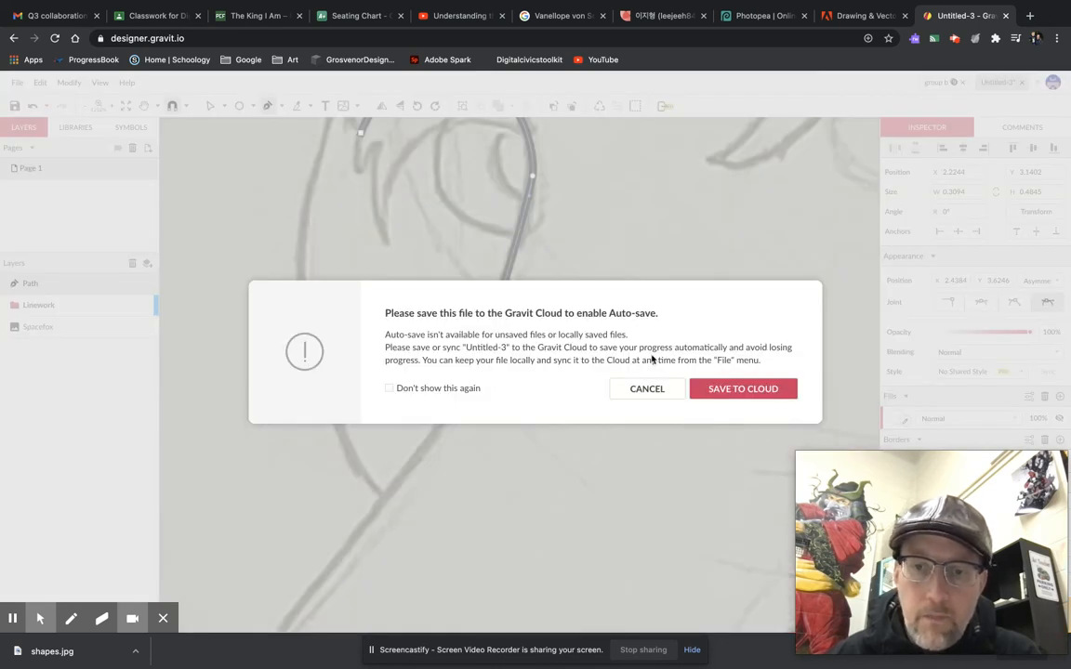
Save the document to Gravit Cloud under the name Spacefox21.
{"action": "left_click", "coordinate": [720, 389]}
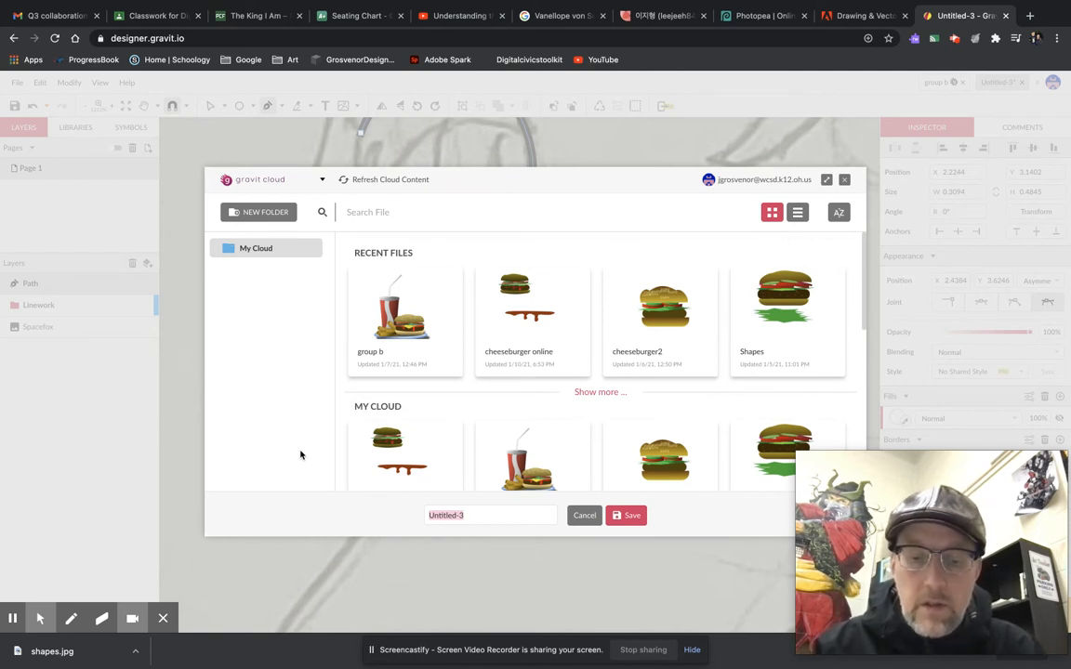
{"action": "type", "text": "Spacefox21"}
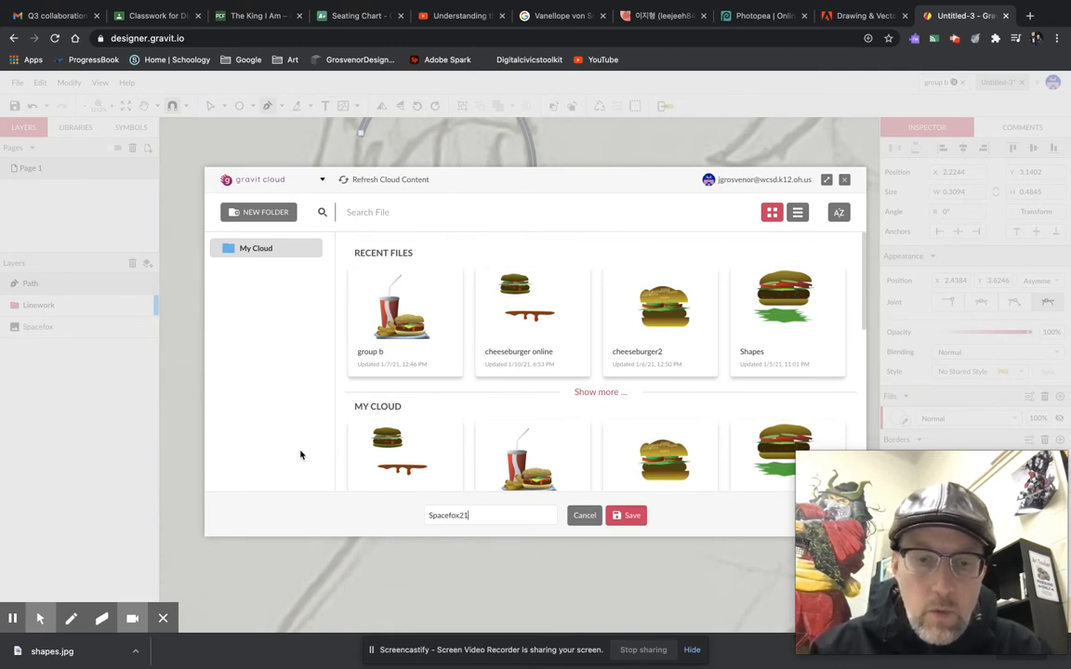
{"action": "left_click", "coordinate": [632, 514]}
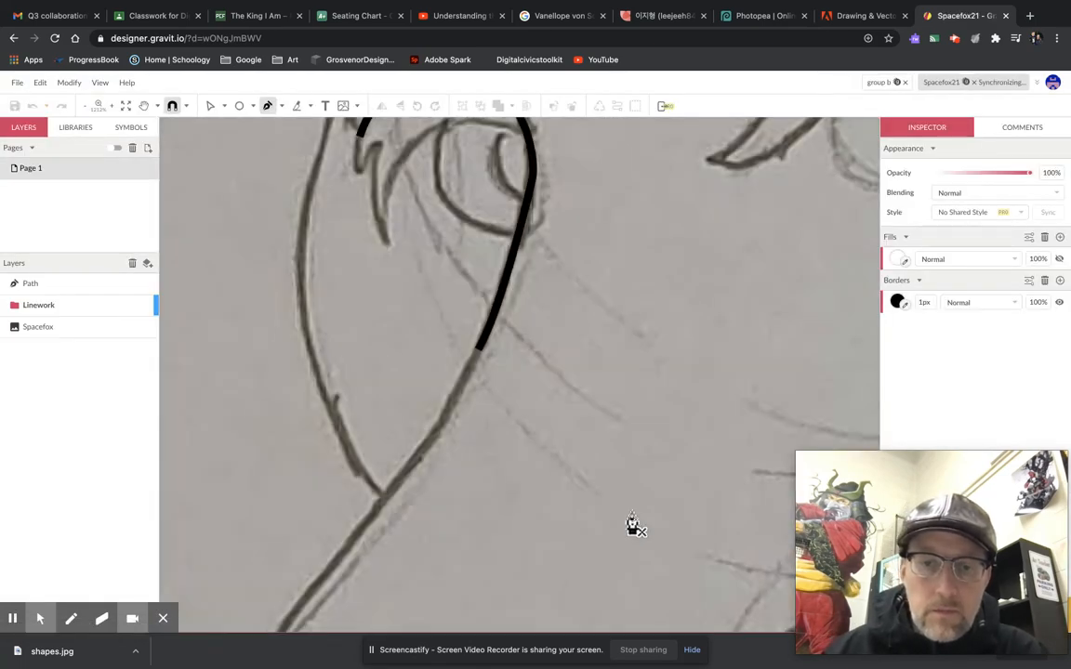
Undo the stray new path point and resume the existing eye path from its lower end node.
{"action": "left_click", "coordinate": [484, 346]}
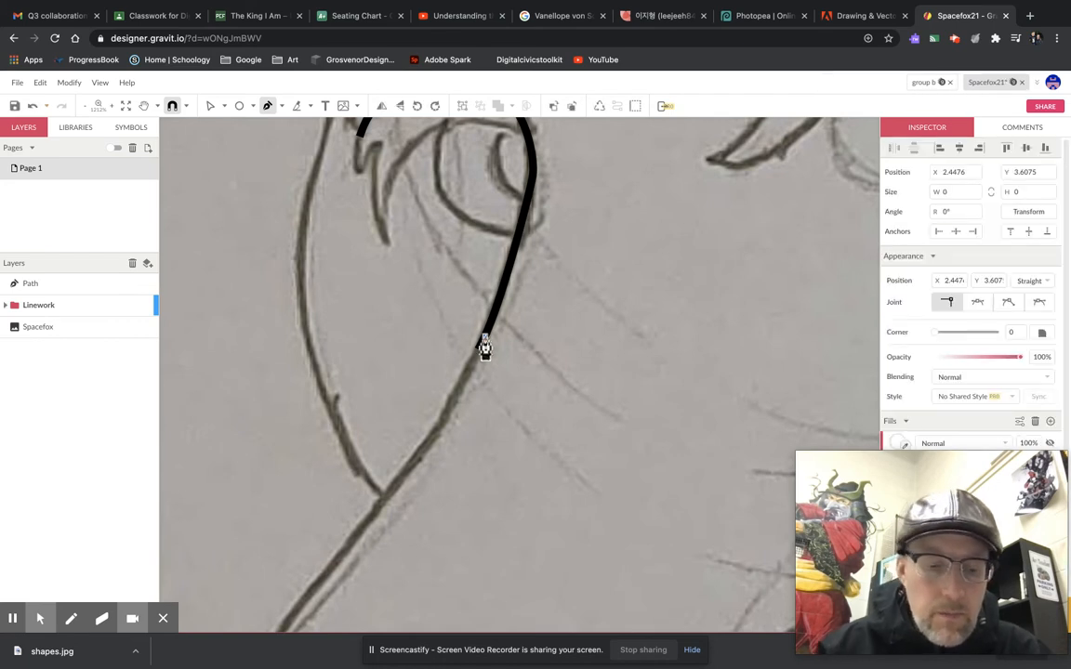
{"action": "key", "text": "ctrl+z"}
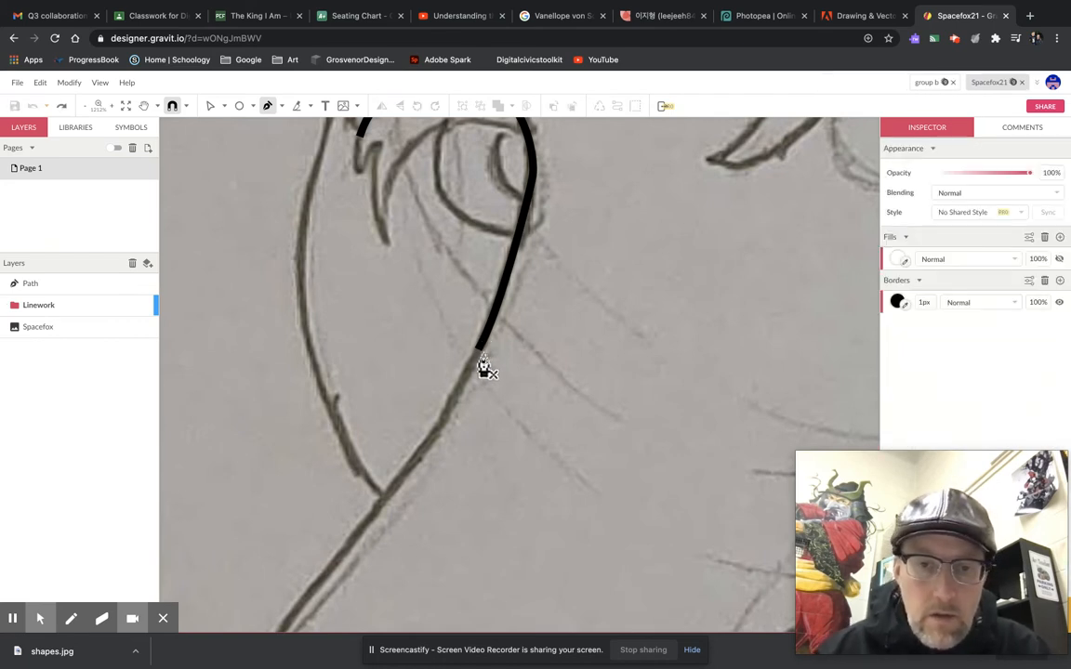
{"action": "key", "text": "v"}
{"action": "left_click", "coordinate": [479, 346]}
{"action": "key", "text": "p"}
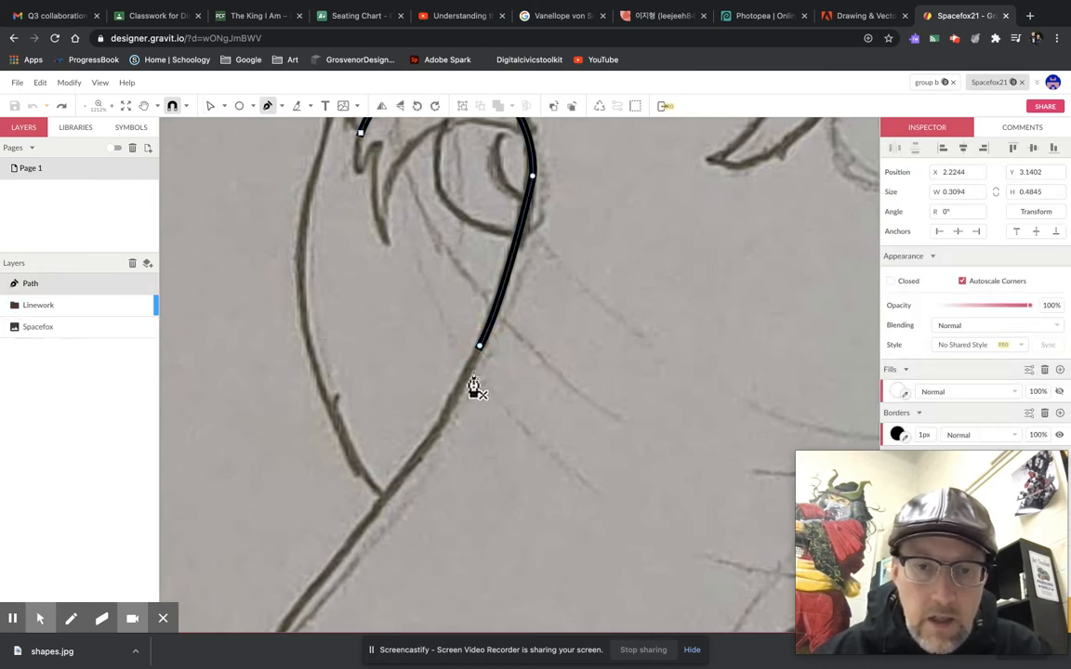
{"action": "left_click", "coordinate": [479, 347]}
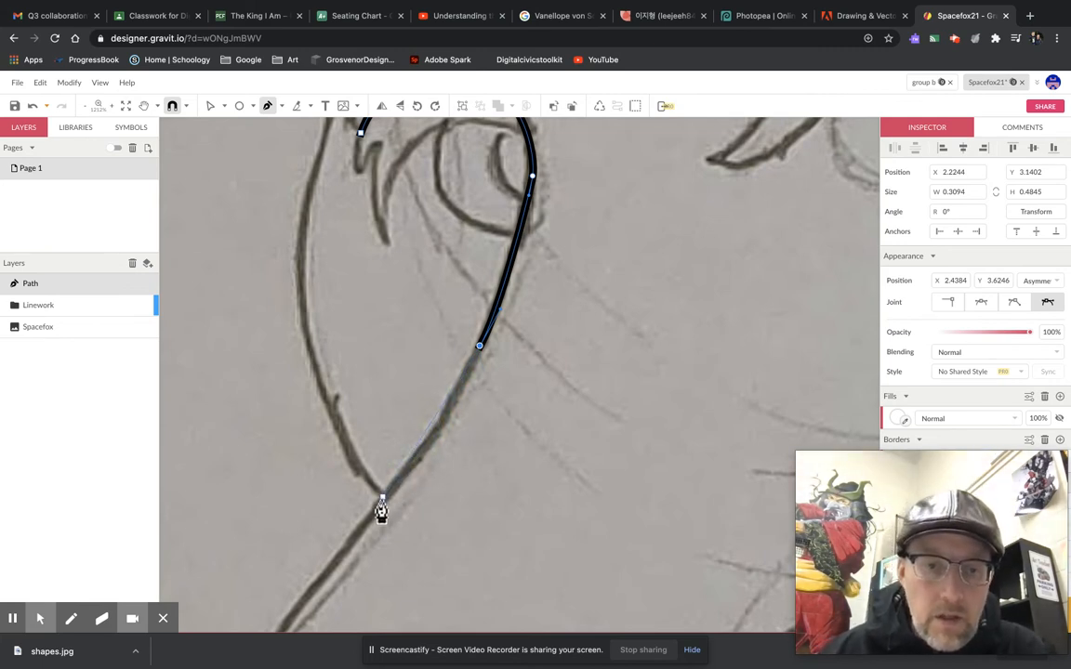
Continue the path with curved nodes along the bridge of the muzzle to the tip of the fox's nose.
{"action": "key", "text": "space"}
{"action": "mouse_move", "coordinate": [386, 509]}
{"action": "left_mouse_down"}
{"action": "mouse_move", "coordinate": [505, 390]}
{"action": "mouse_move", "coordinate": [416, 470]}
{"action": "left_mouse_up"}
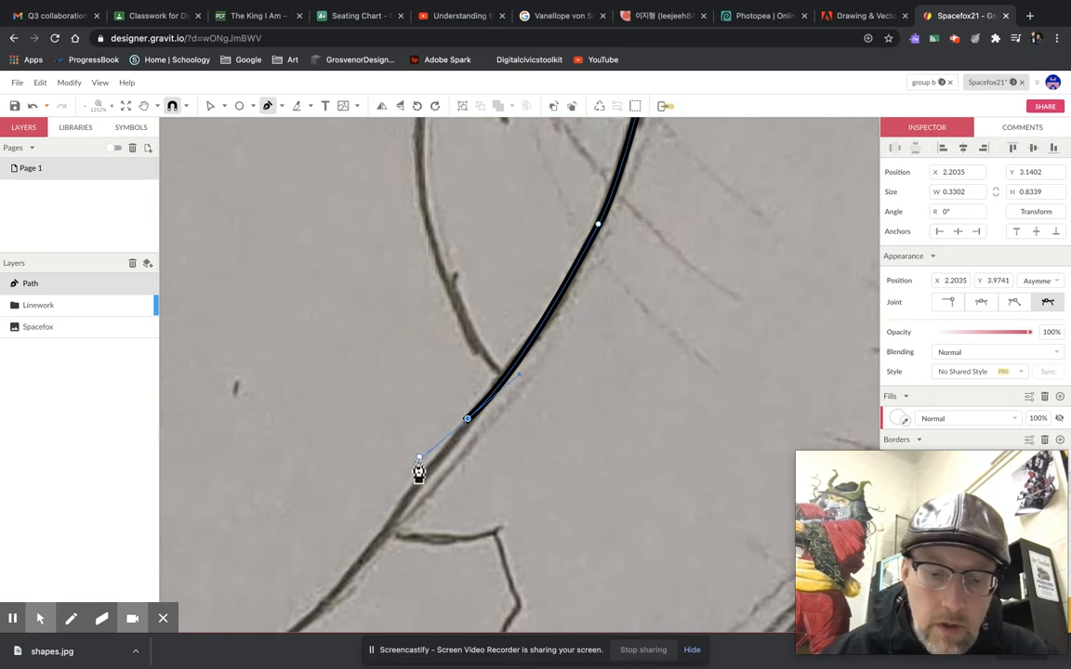
{"action": "key", "text": "space"}
{"action": "left_click_drag", "start_coordinate": [428, 432], "coordinate": [502, 317]}
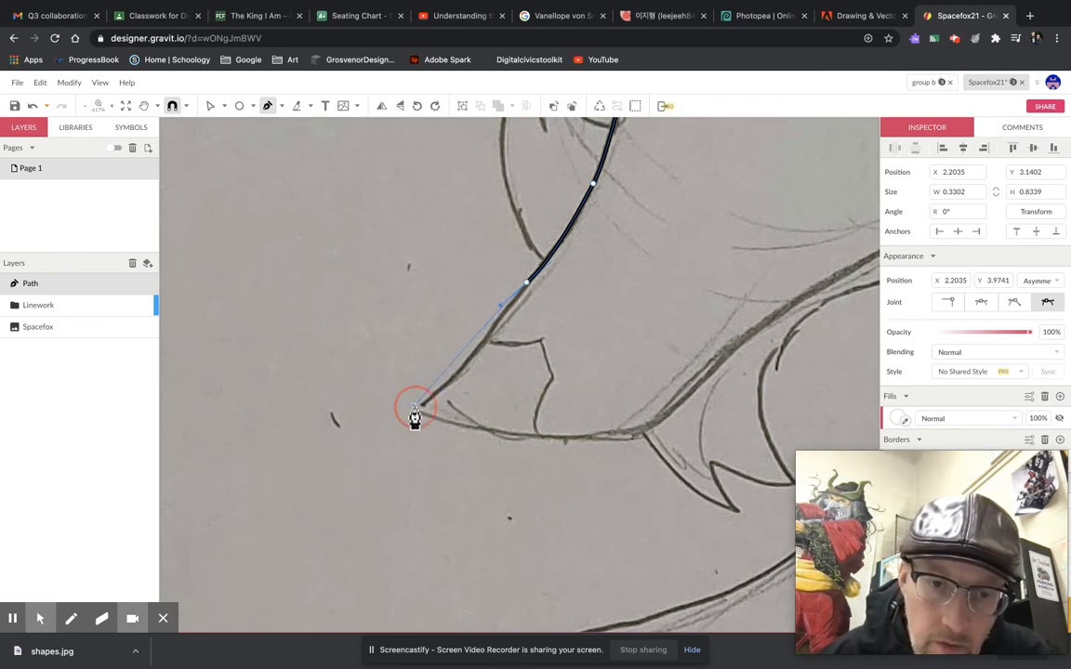
{"action": "left_click_drag", "start_coordinate": [413, 407], "coordinate": [380, 424]}
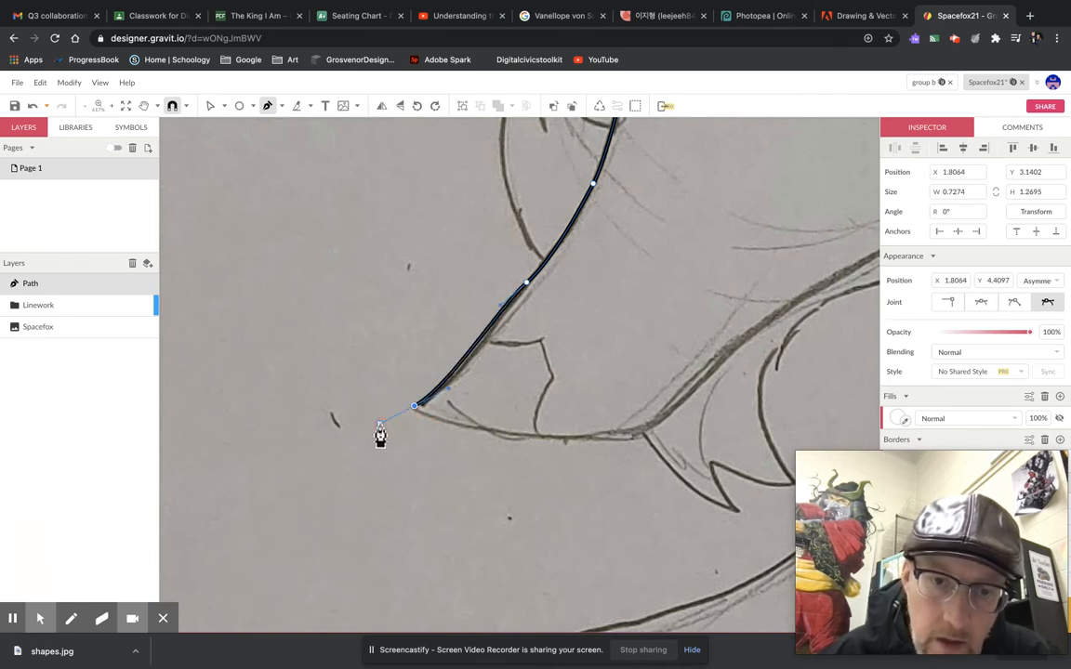
Add a curved segment from the nose tip along the underside of the snout to the start of the jaw fur.
{"action": "scroll", "coordinate": [465, 395], "scroll_direction": "down", "scroll_amount": 5}
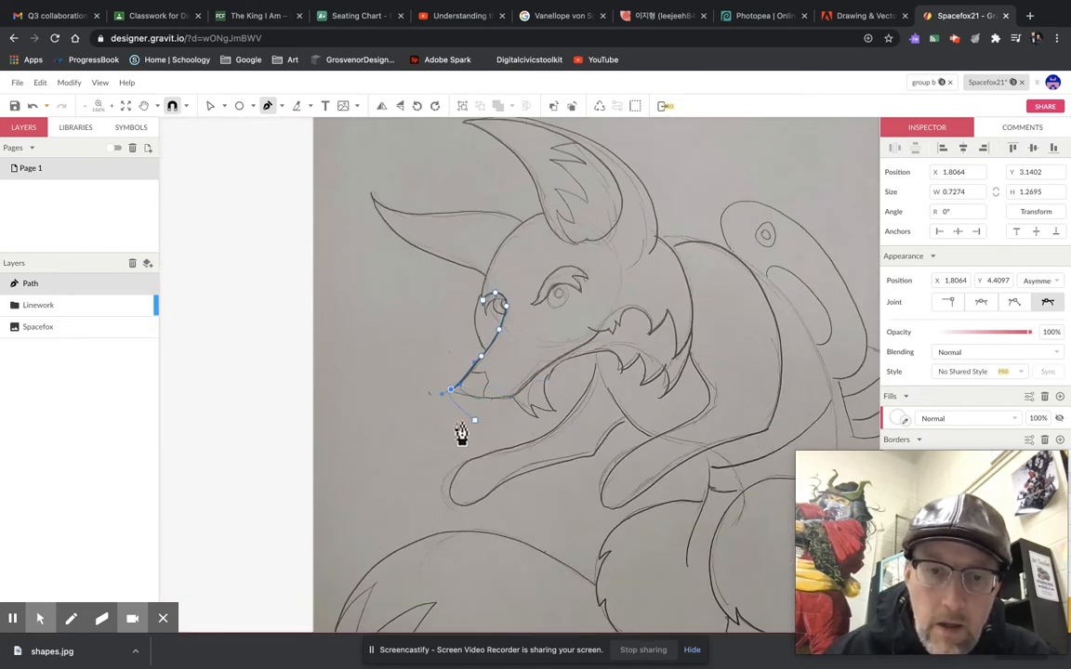
{"action": "scroll", "coordinate": [448, 430], "scroll_direction": "up", "scroll_amount": 5}
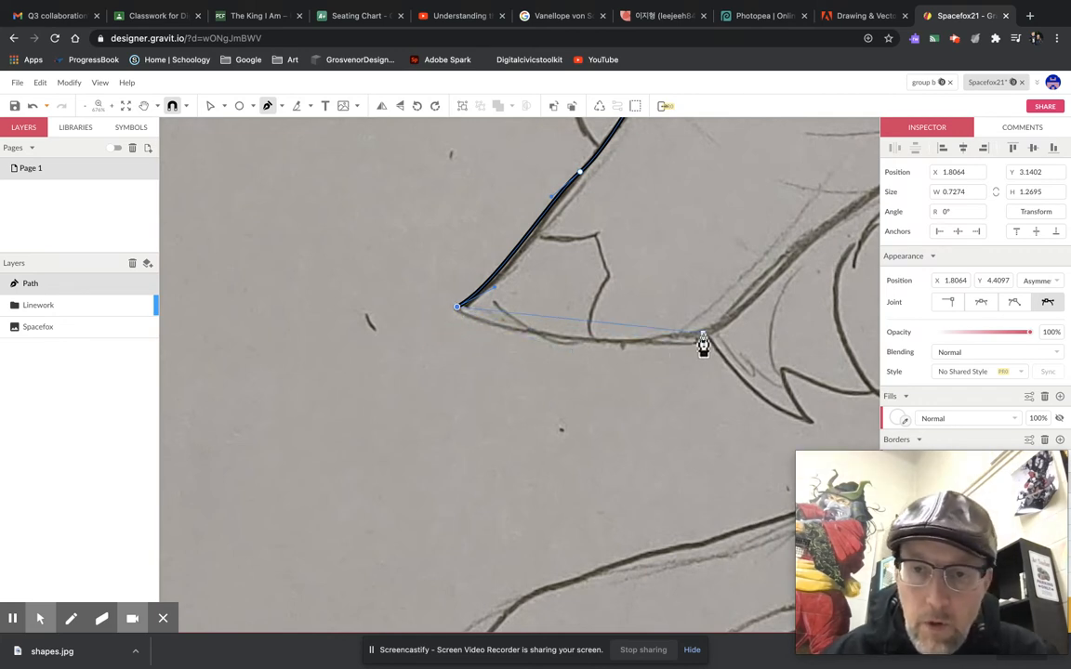
{"action": "mouse_move", "coordinate": [703, 335]}
{"action": "left_mouse_down"}
{"action": "mouse_move", "coordinate": [716, 339]}
{"action": "mouse_move", "coordinate": [782, 294]}
{"action": "mouse_move", "coordinate": [789, 308]}
{"action": "left_mouse_up"}
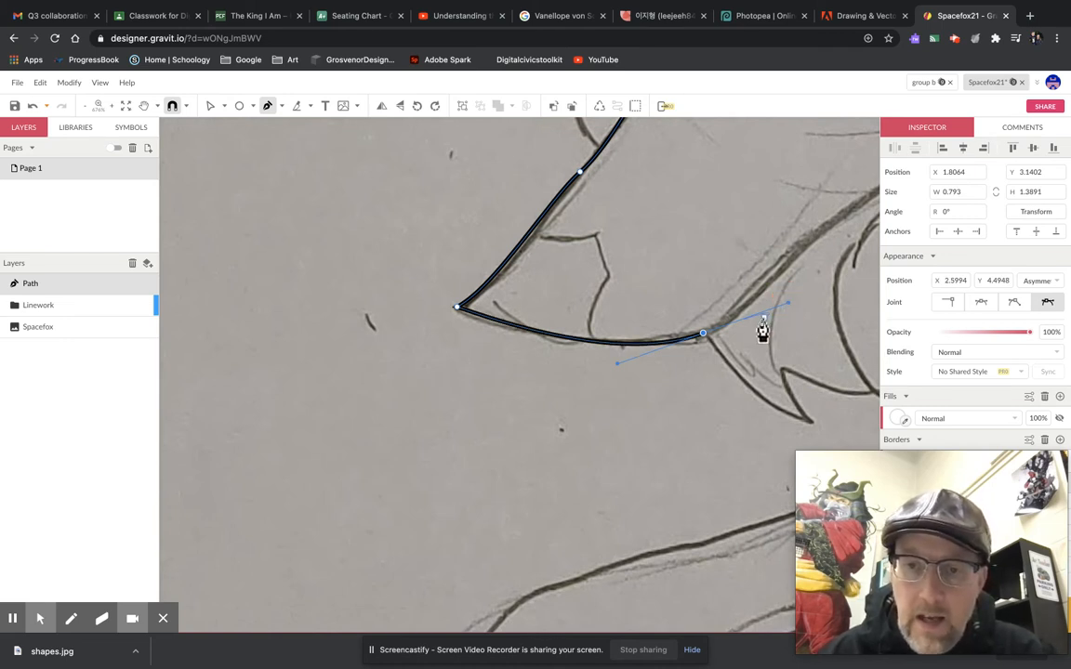
{"action": "key", "text": "v"}
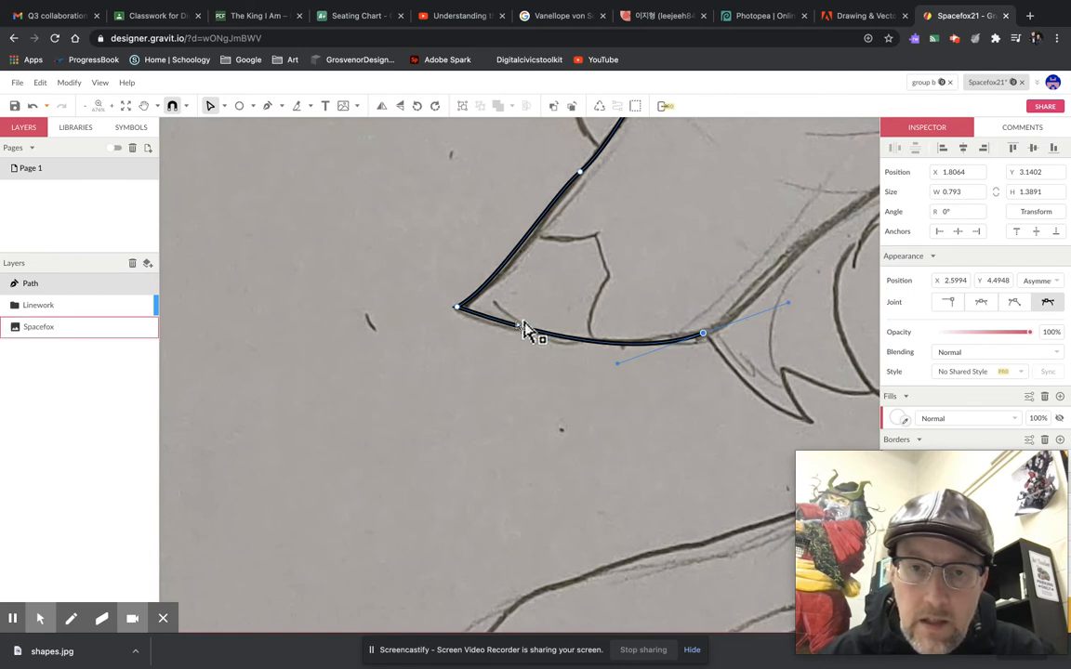
Try reshaping the nose by pulling its tip node away from the sketch and bending the underside segment.
{"action": "left_click_drag", "start_coordinate": [457, 312], "coordinate": [438, 291]}
{"action": "key", "text": "p"}
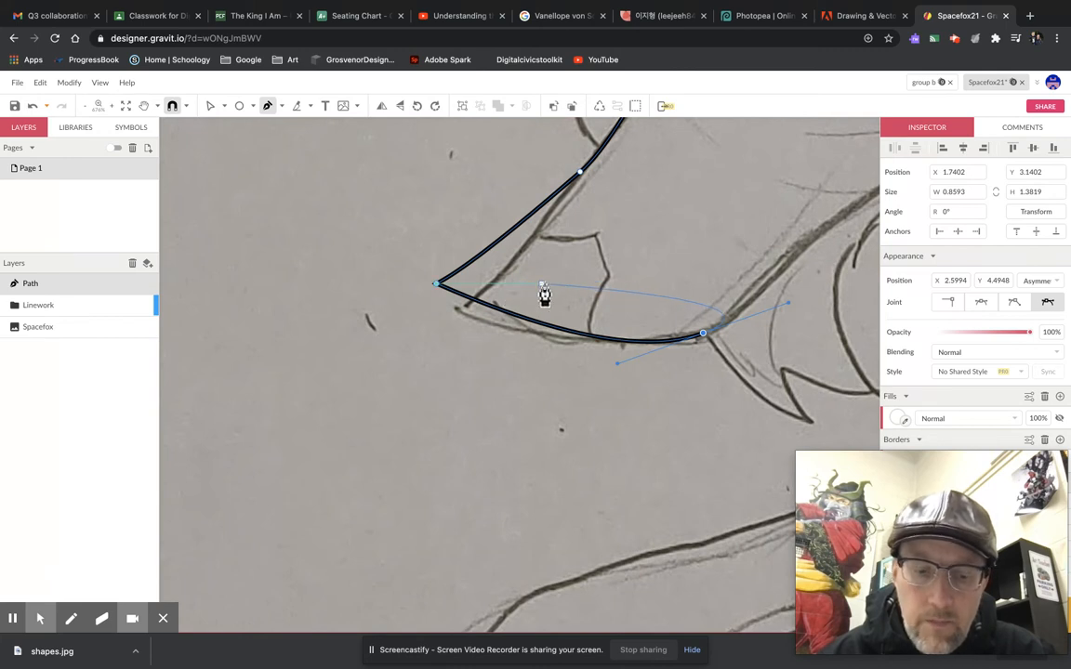
{"action": "key", "text": "v"}
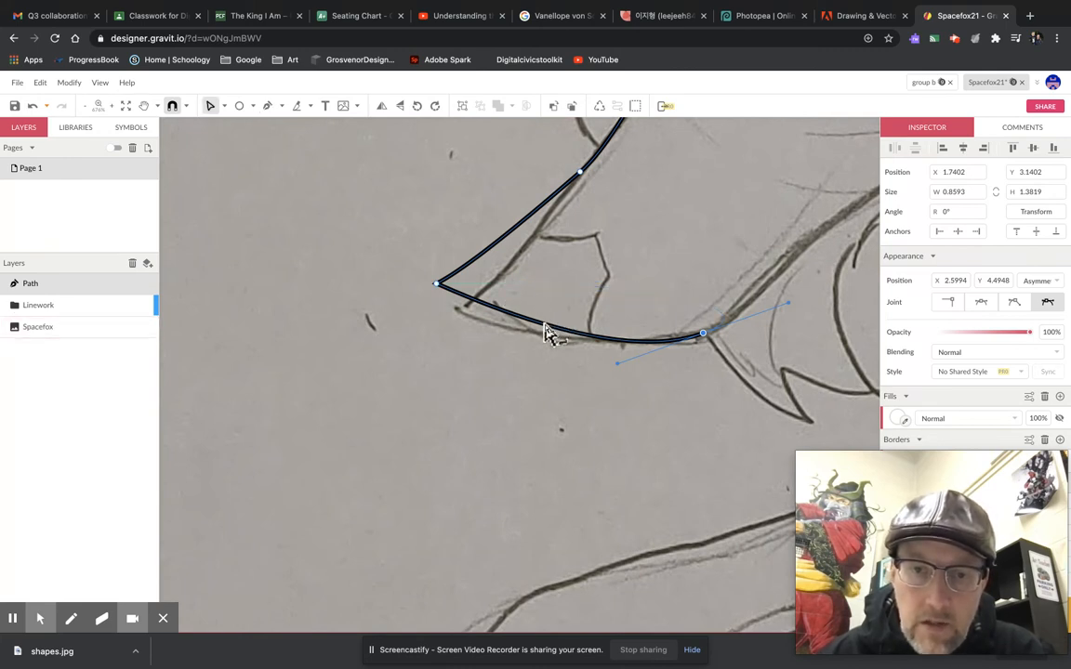
{"action": "left_click_drag", "start_coordinate": [545, 323], "coordinate": [548, 342]}
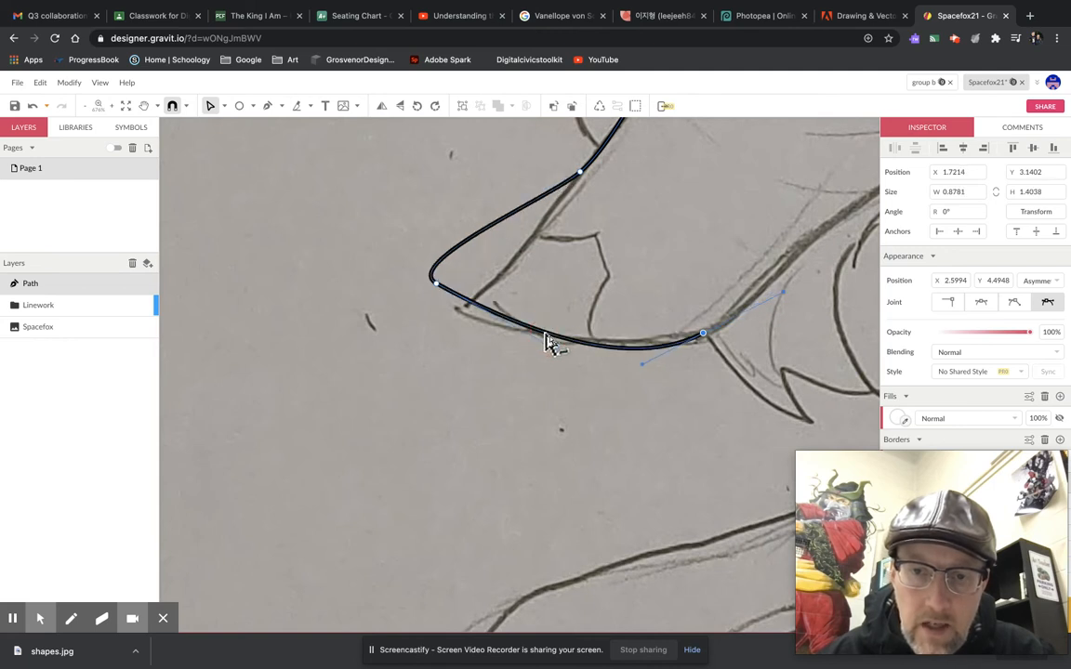
{"action": "left_click", "coordinate": [644, 367]}
{"action": "key", "text": "p"}
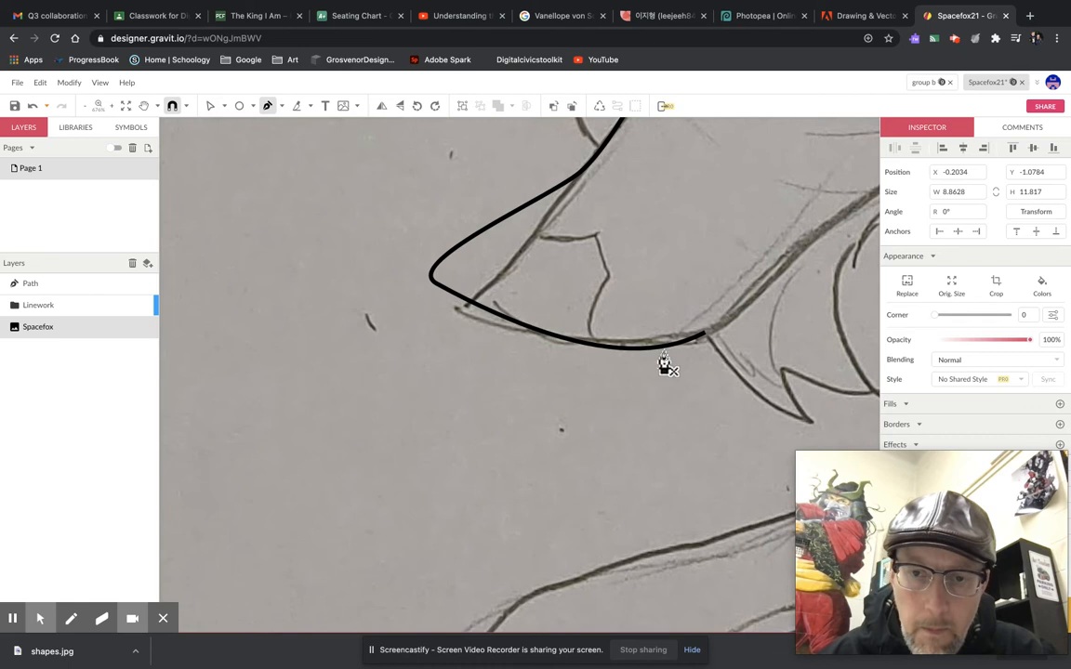
{"action": "key", "text": "v"}
{"action": "left_click", "coordinate": [660, 347]}
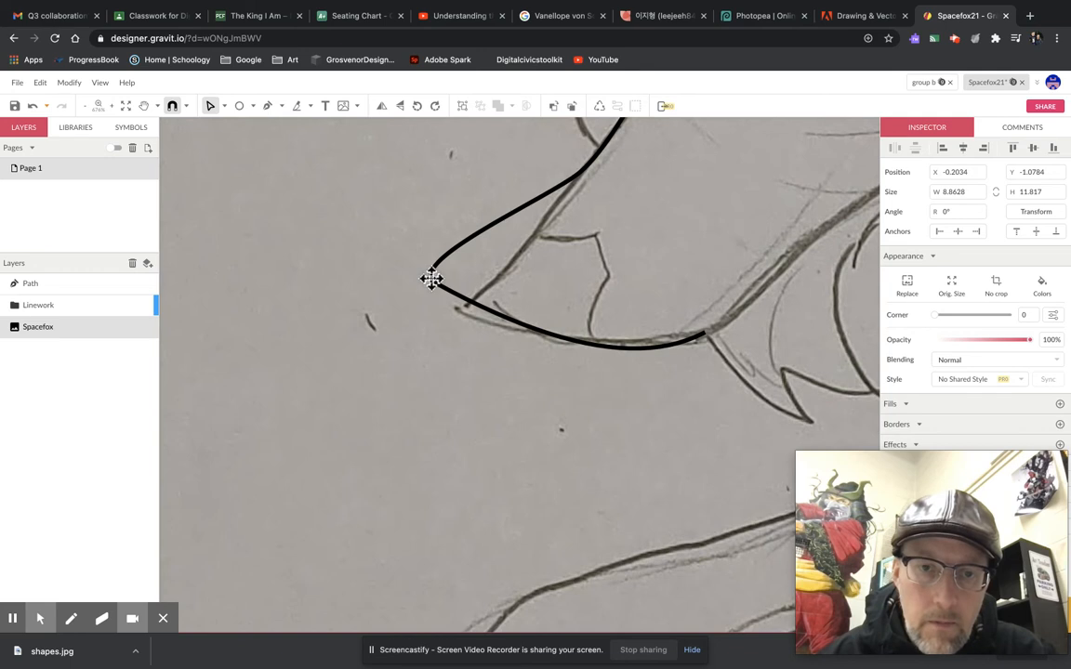
{"action": "key", "text": "p"}
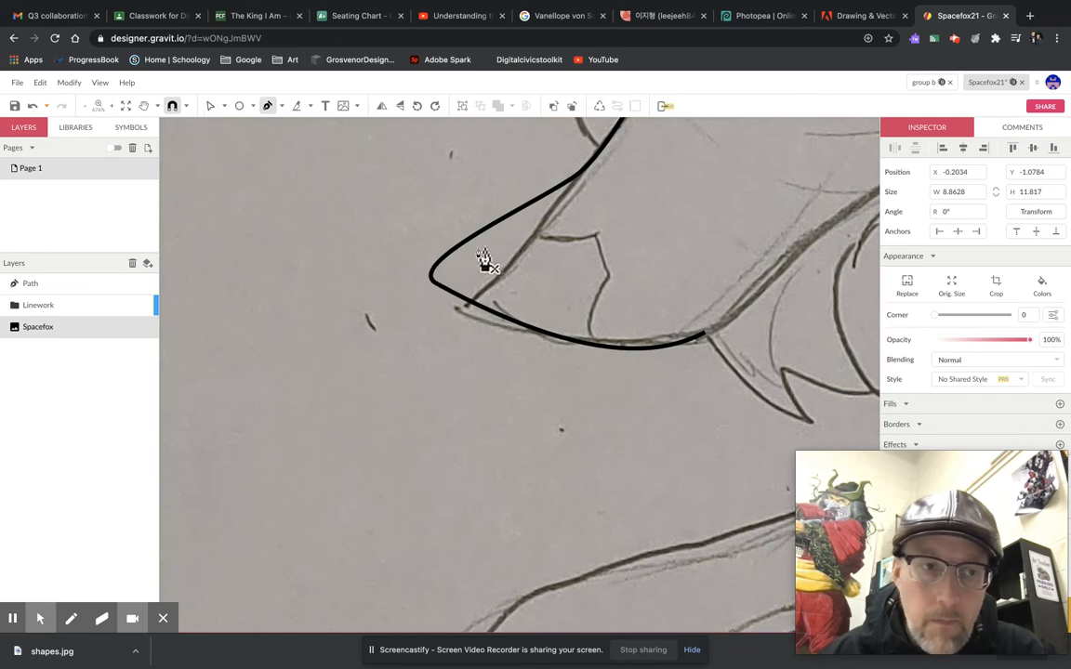
Reselect the fox path, move the nose tip node back onto the sketch, and refit the adjoining snout curves to the drawn lines.
{"action": "left_click", "coordinate": [80, 284]}
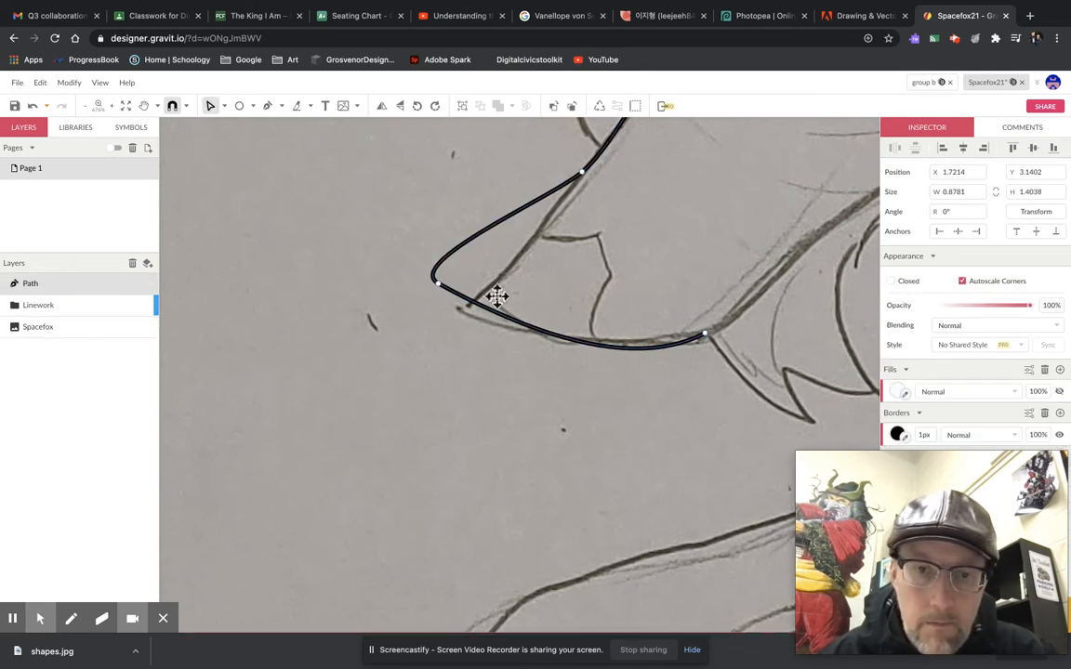
{"action": "left_click", "coordinate": [438, 285]}
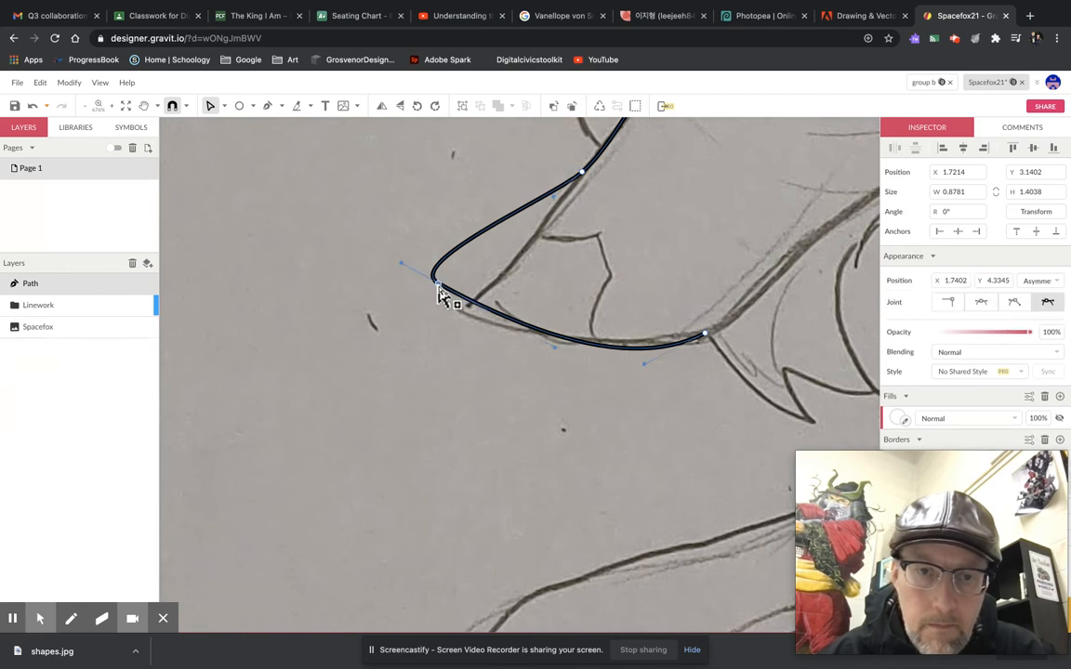
{"action": "left_click_drag", "start_coordinate": [438, 287], "coordinate": [469, 312]}
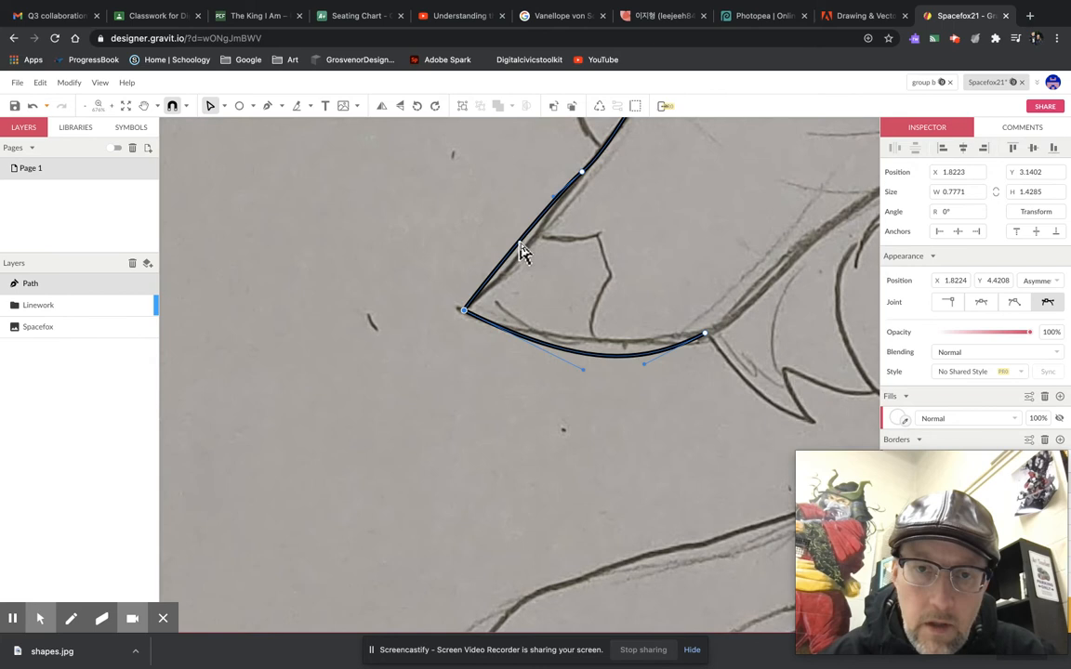
{"action": "left_click_drag", "start_coordinate": [520, 249], "coordinate": [526, 256]}
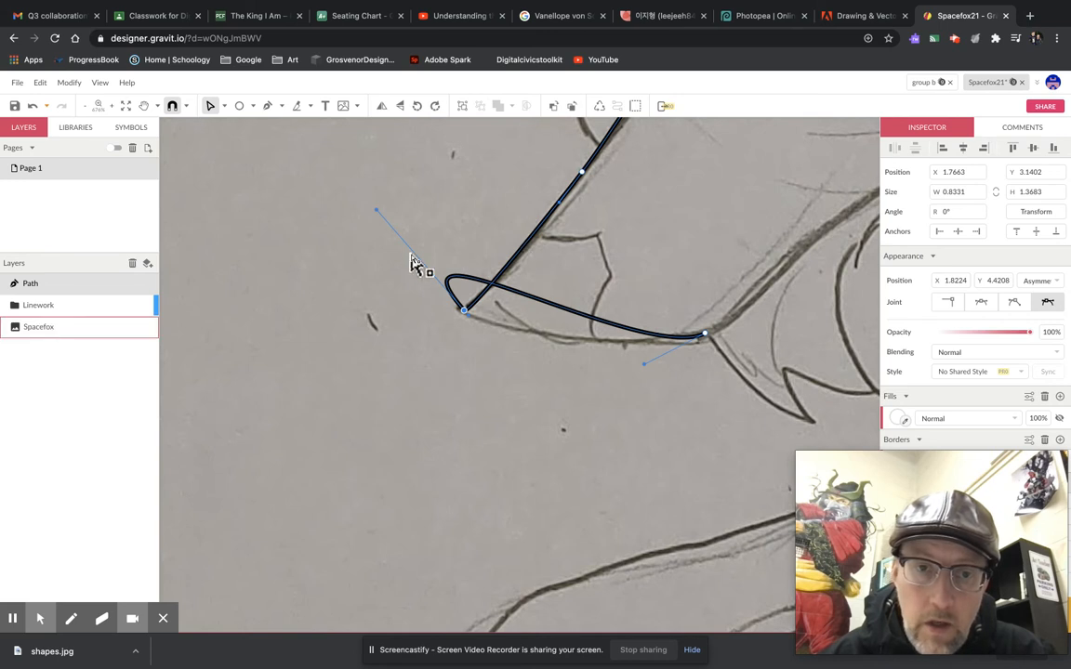
{"action": "left_click_drag", "start_coordinate": [374, 219], "coordinate": [543, 343]}
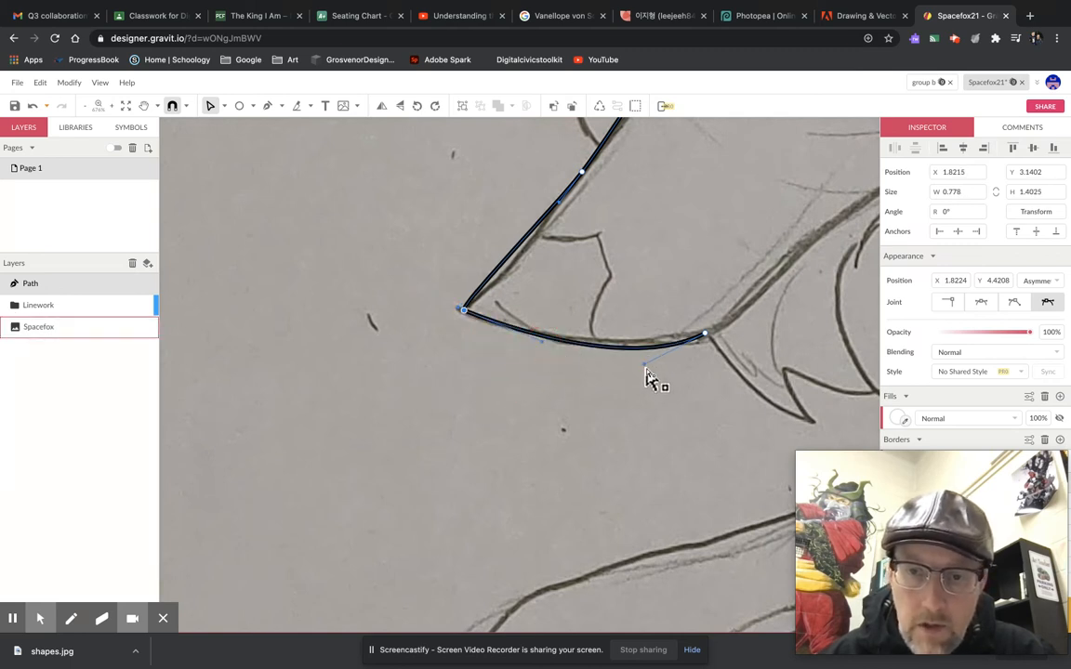
{"action": "left_click_drag", "start_coordinate": [646, 370], "coordinate": [637, 363]}
Extend the path from the end of the snout with a curved segment up the jaw line, adjusting its handles to follow the sketch.
{"action": "key", "text": "p"}
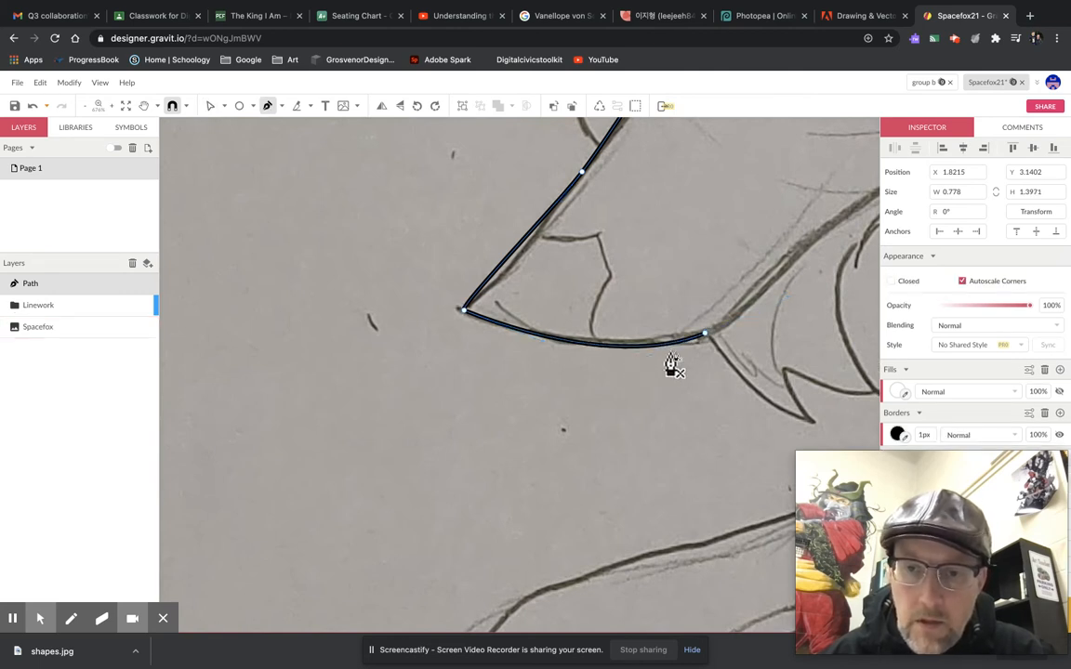
{"action": "left_click_drag", "start_coordinate": [784, 286], "coordinate": [451, 439]}
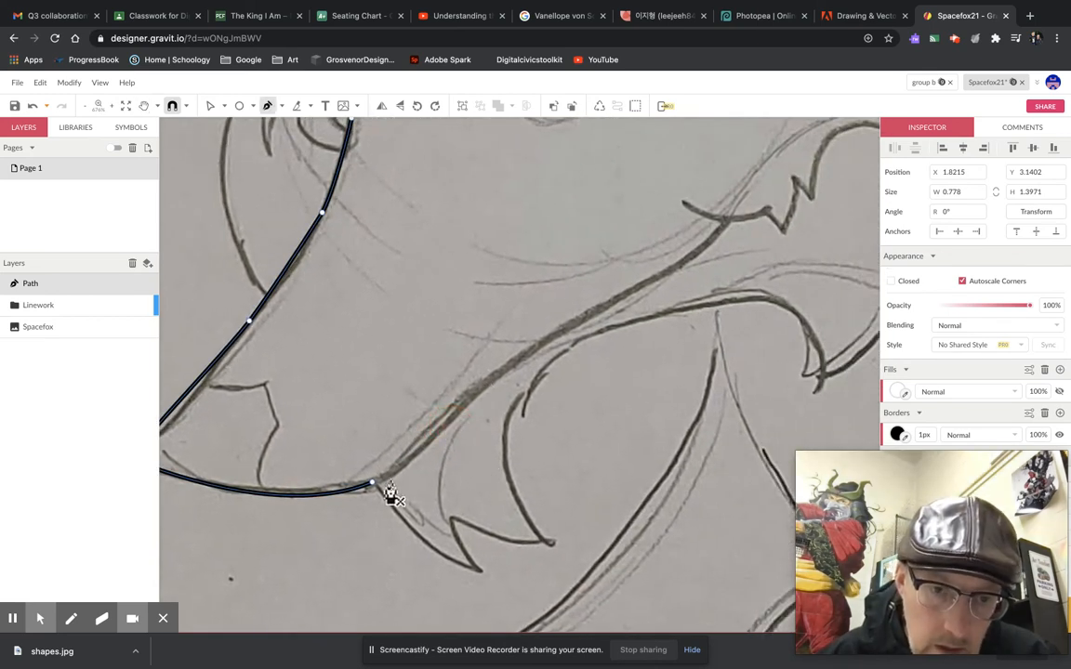
{"action": "left_click_drag", "start_coordinate": [372, 487], "coordinate": [456, 449]}
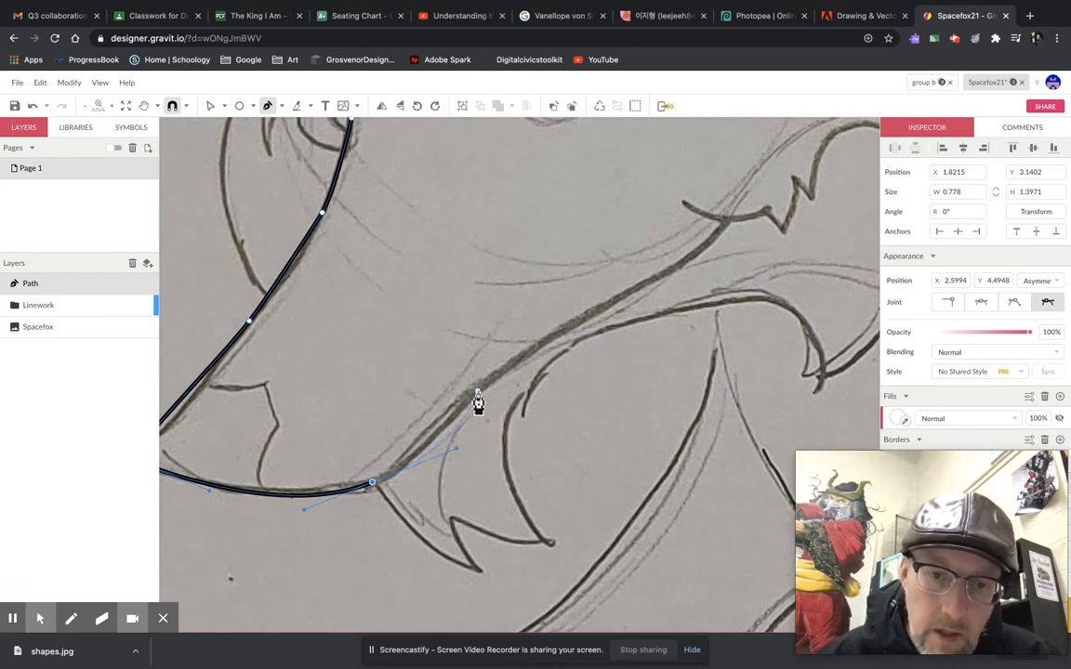
{"action": "left_click_drag", "start_coordinate": [477, 391], "coordinate": [522, 360]}
{"action": "key", "text": "d"}
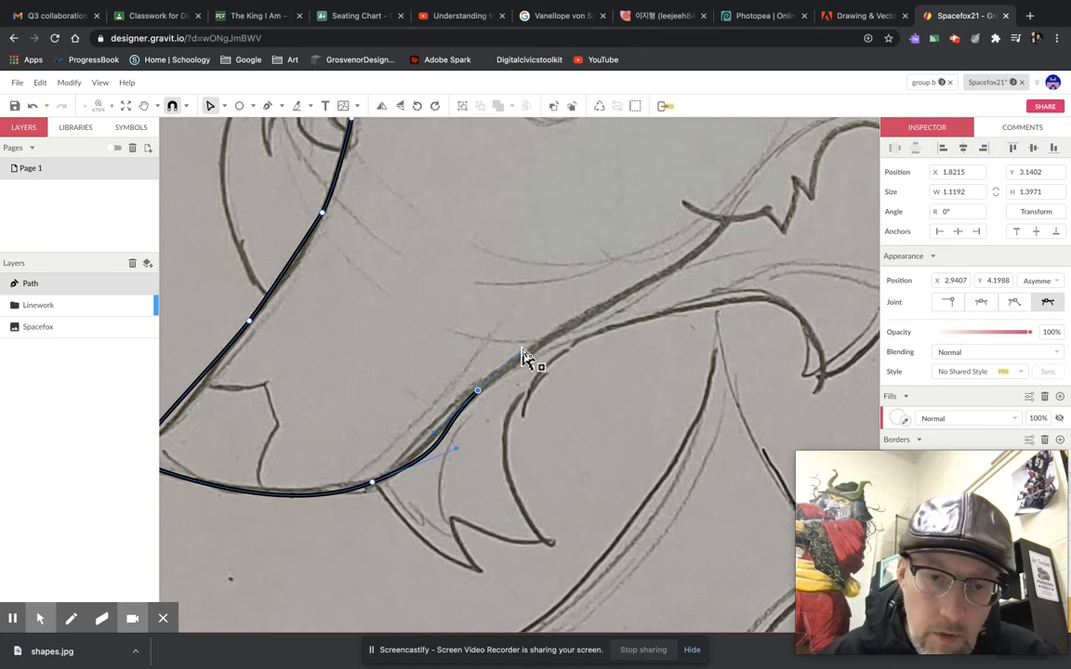
{"action": "left_click_drag", "start_coordinate": [456, 450], "coordinate": [432, 460]}
Continue the path with two more curved nodes along the jaw line to the start of the cheek fur.
{"action": "key", "text": "p"}
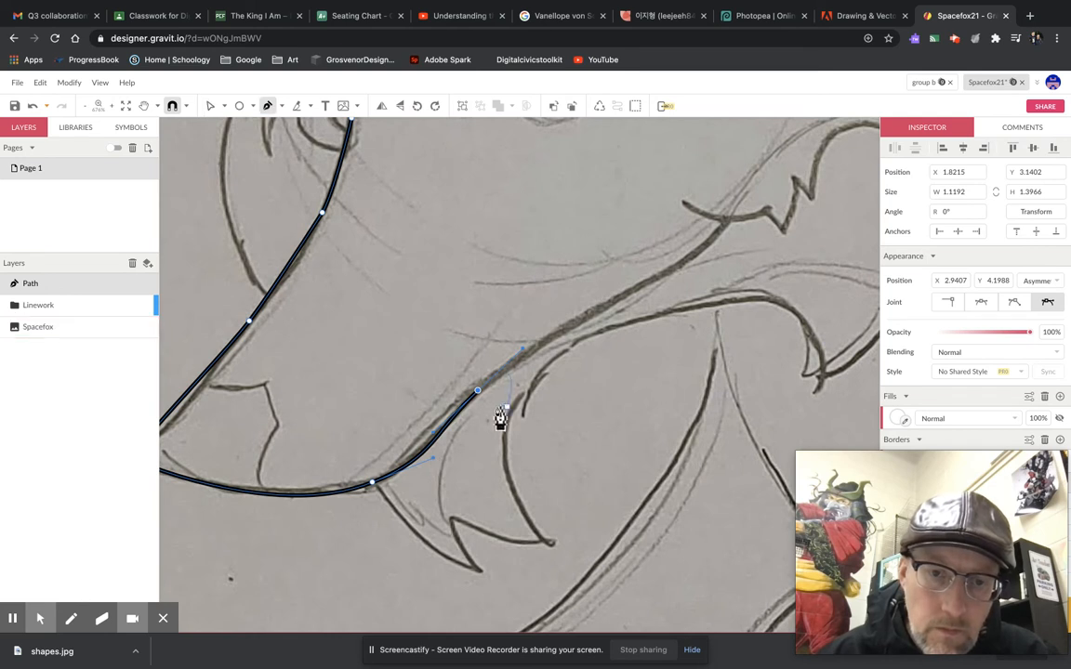
{"action": "left_click", "coordinate": [654, 281]}
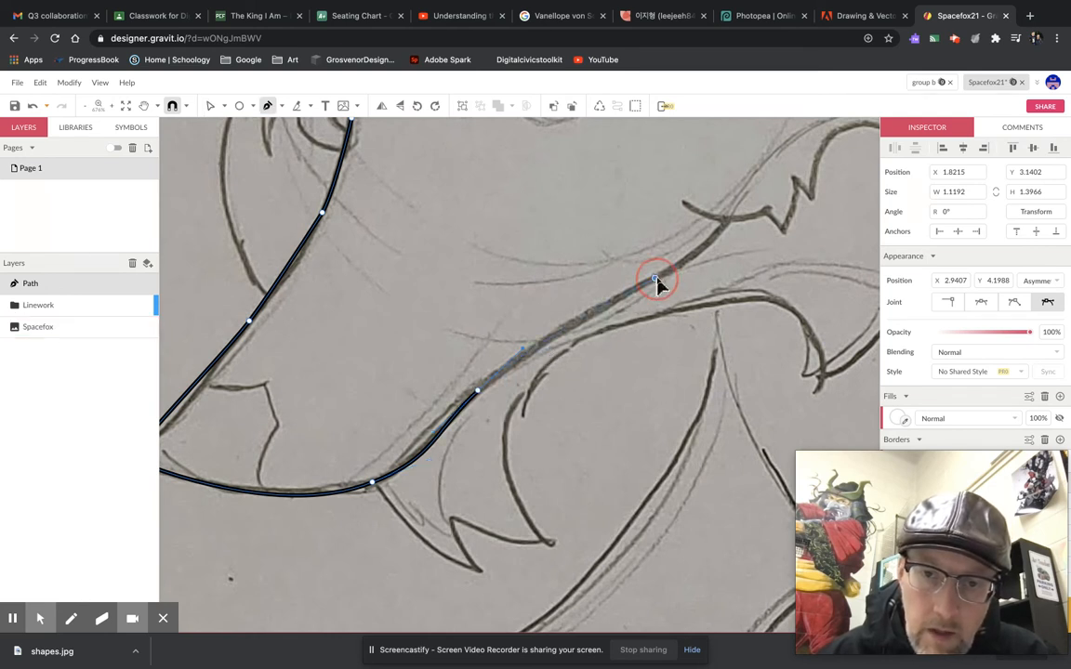
{"action": "left_click_drag", "start_coordinate": [671, 263], "coordinate": [674, 267]}
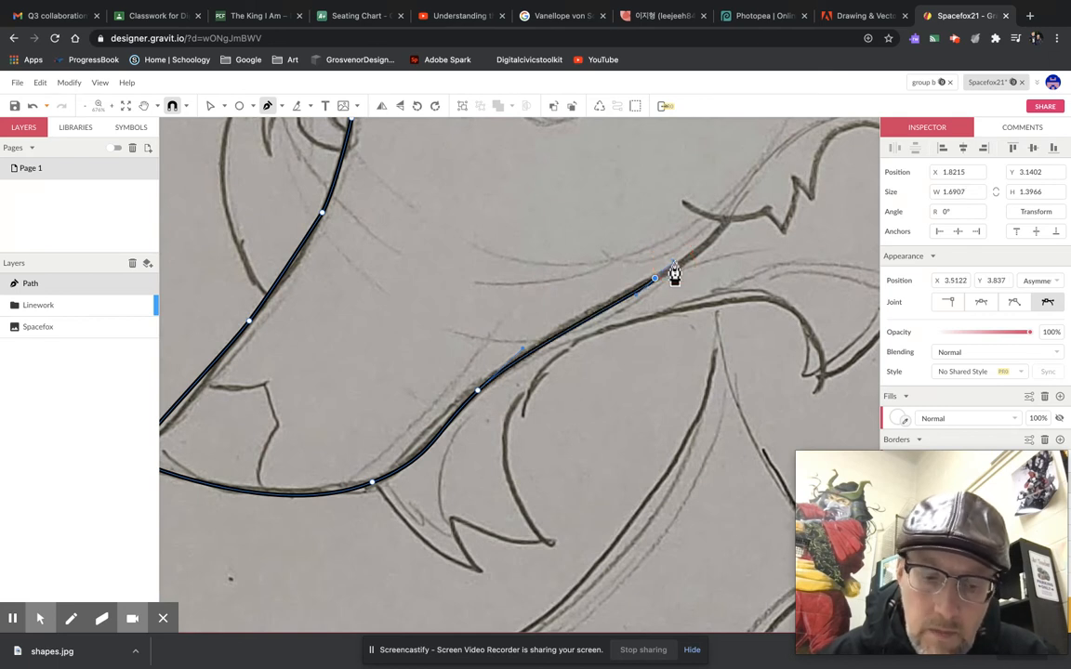
{"action": "key", "text": "v"}
{"action": "left_click", "coordinate": [679, 267]}
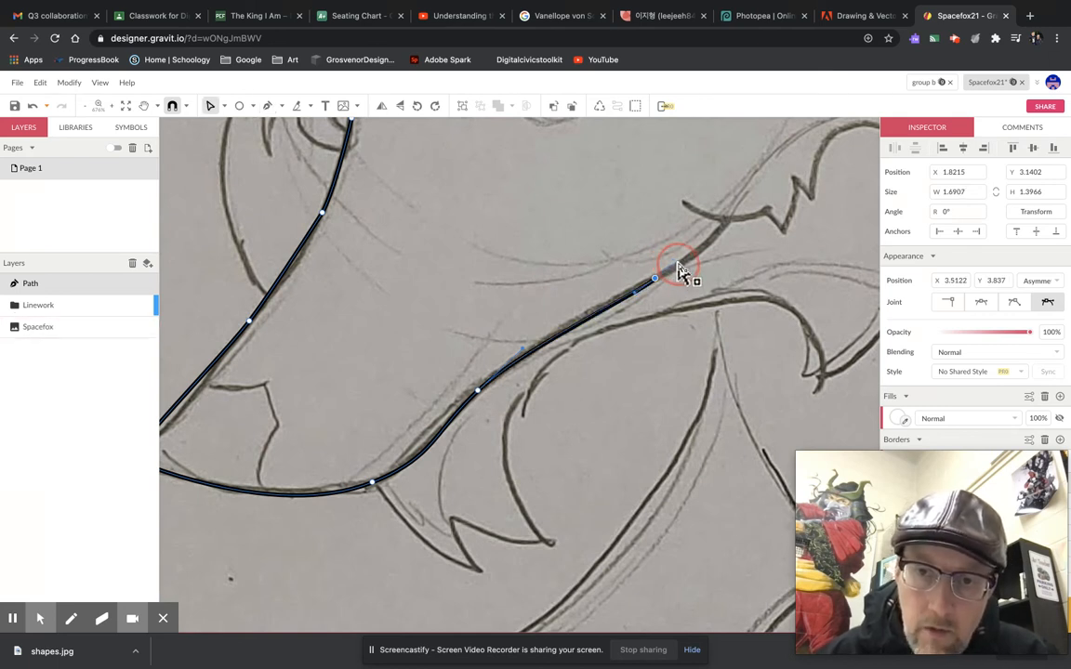
{"action": "key", "text": "p"}
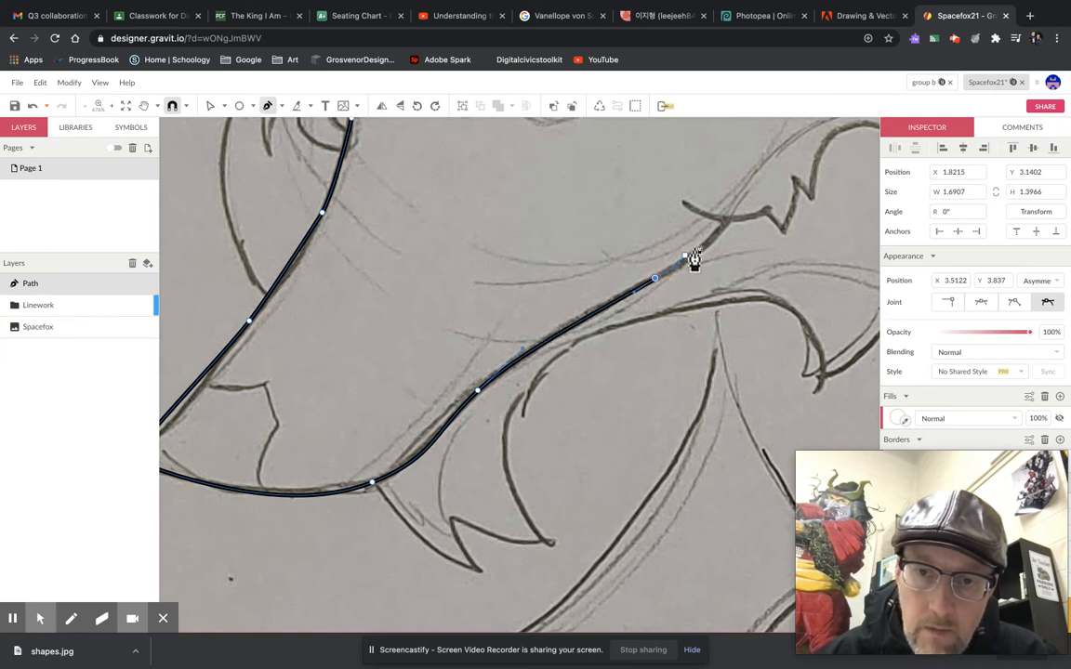
{"action": "left_click", "coordinate": [724, 222]}
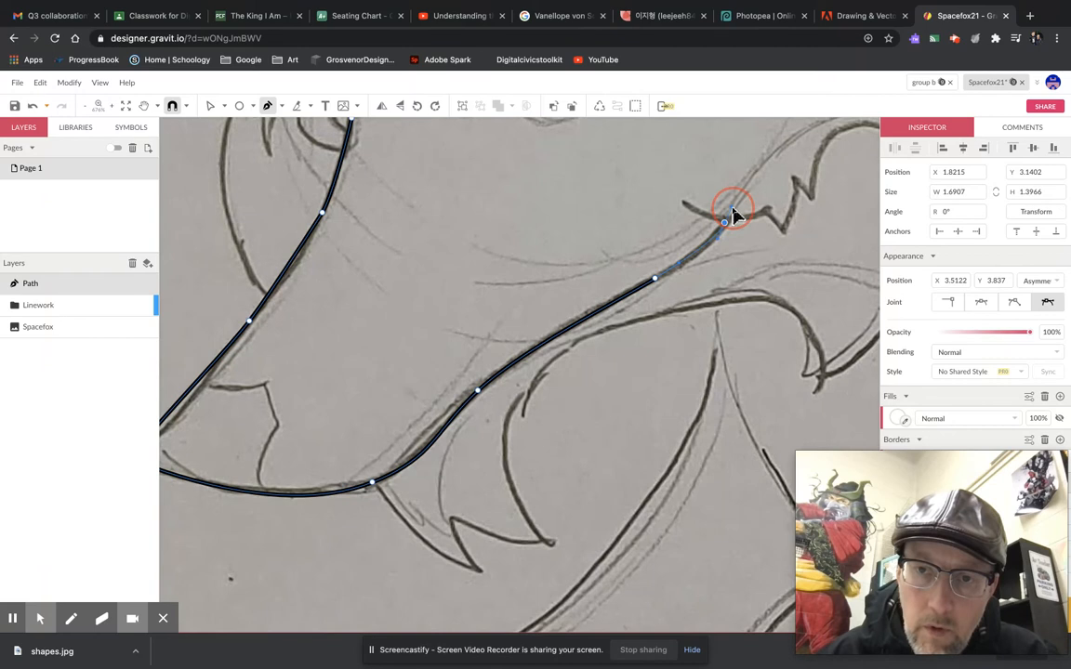
{"action": "left_click_drag", "start_coordinate": [733, 214], "coordinate": [731, 219]}
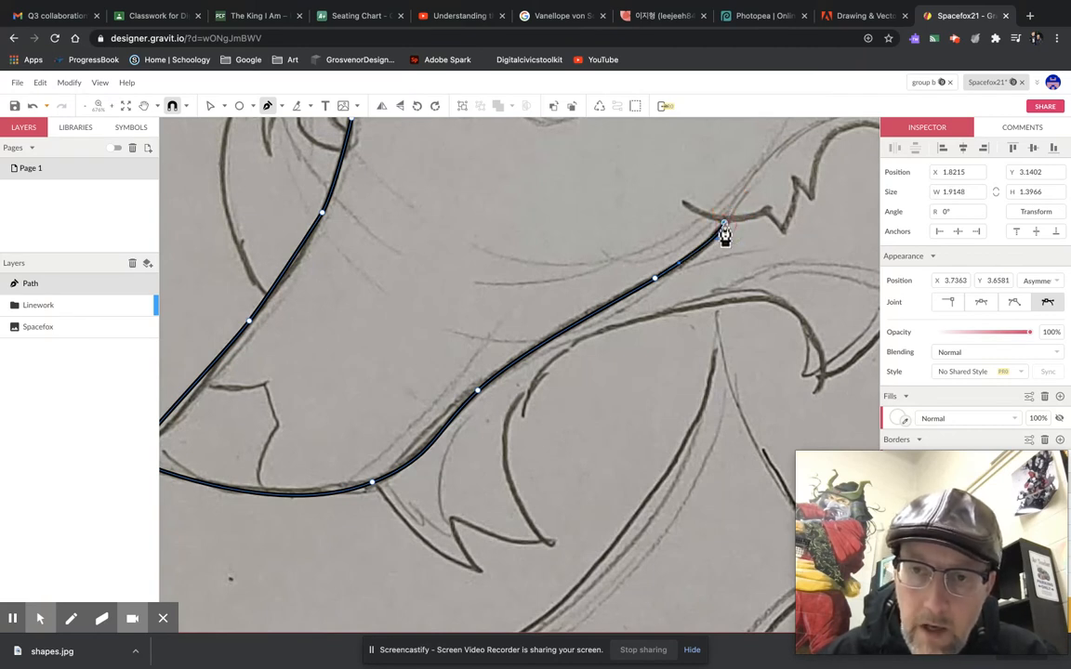
Trace the small jagged cheek fur tufts with short segments and sharp corner nodes.
{"action": "mouse_move", "coordinate": [765, 212]}
{"action": "left_mouse_down"}
{"action": "mouse_move", "coordinate": [776, 203]}
{"action": "mouse_move", "coordinate": [769, 210]}
{"action": "left_mouse_up"}
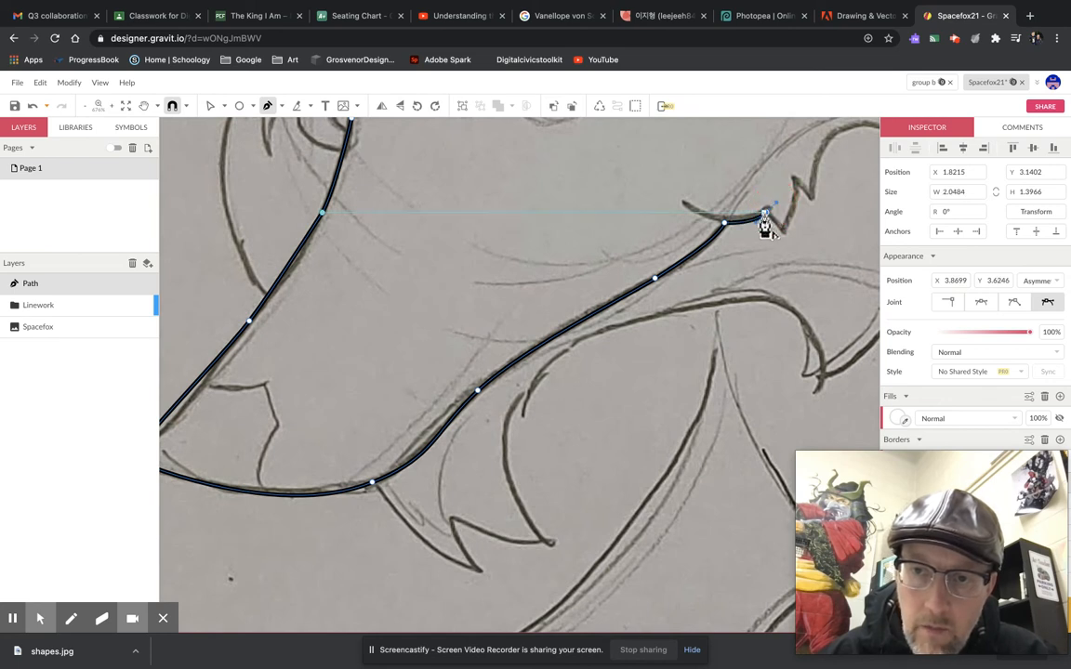
{"action": "left_click", "coordinate": [782, 233]}
{"action": "key", "text": "space"}
{"action": "left_click_drag", "start_coordinate": [747, 268], "coordinate": [614, 370]}
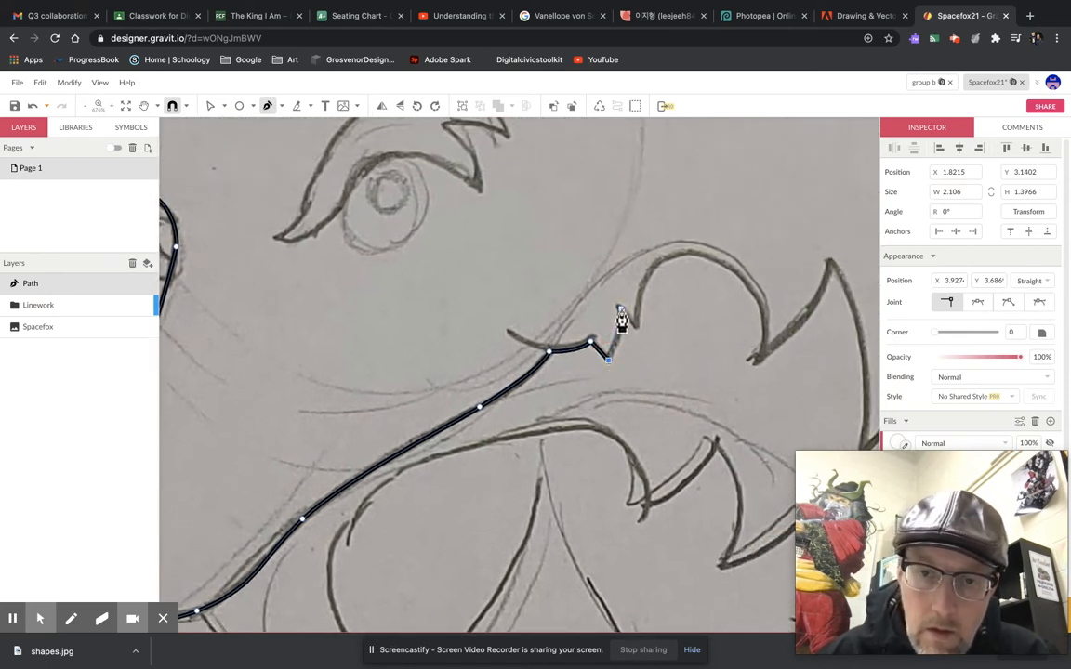
{"action": "left_click_drag", "start_coordinate": [620, 307], "coordinate": [621, 314]}
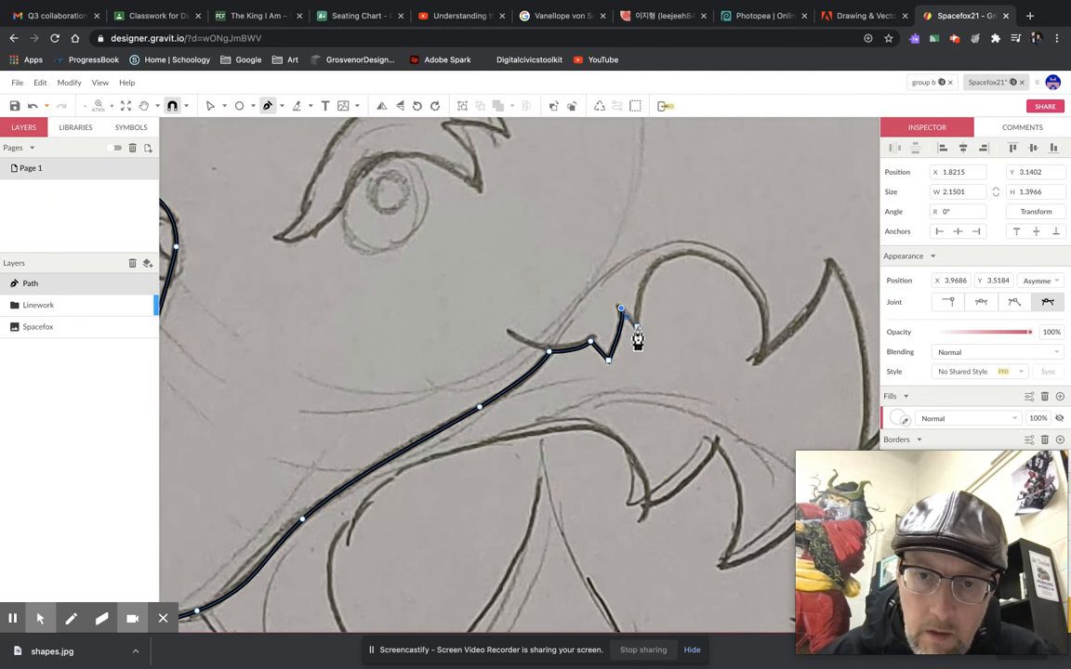
{"action": "left_click", "coordinate": [637, 328]}
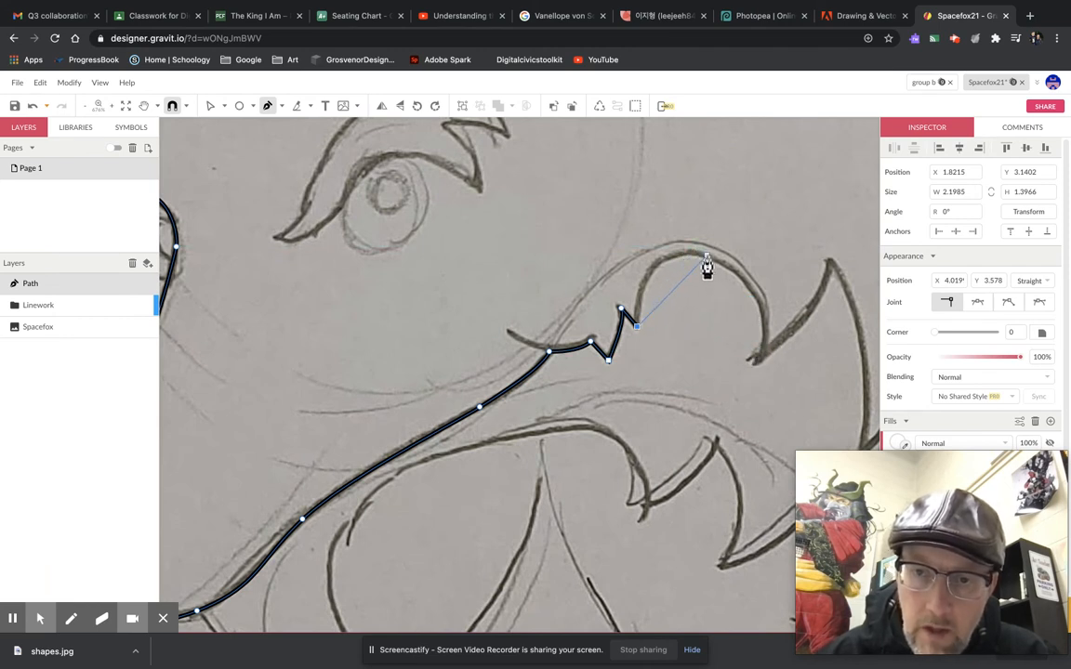
Trace the large rounded cheek fur arc and the pointed tuft beside it, down to the notch at the back of the head.
{"action": "left_click_drag", "start_coordinate": [704, 255], "coordinate": [762, 272]}
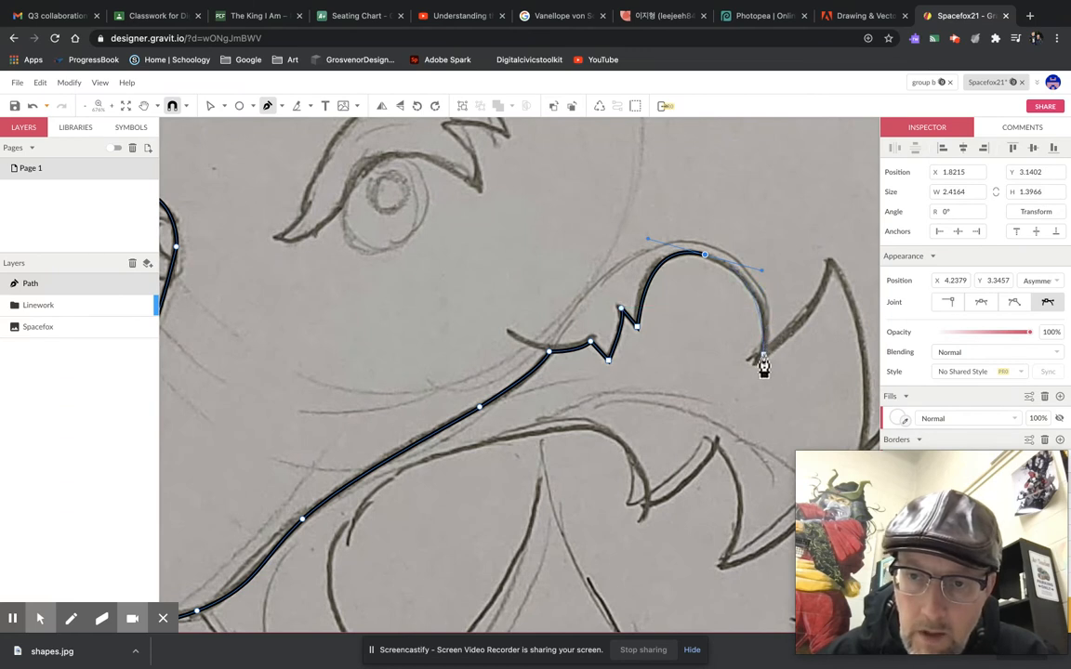
{"action": "left_click_drag", "start_coordinate": [761, 356], "coordinate": [752, 389]}
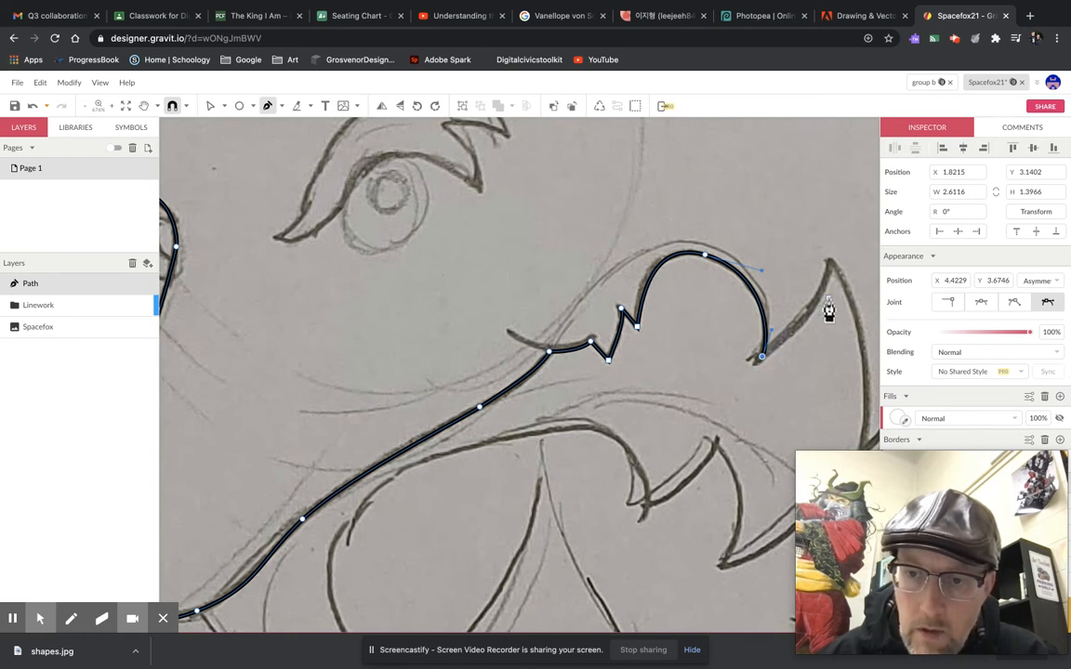
{"action": "mouse_move", "coordinate": [831, 263]}
{"action": "left_mouse_down"}
{"action": "mouse_move", "coordinate": [834, 225]}
{"action": "mouse_move", "coordinate": [542, 244]}
{"action": "left_mouse_up"}
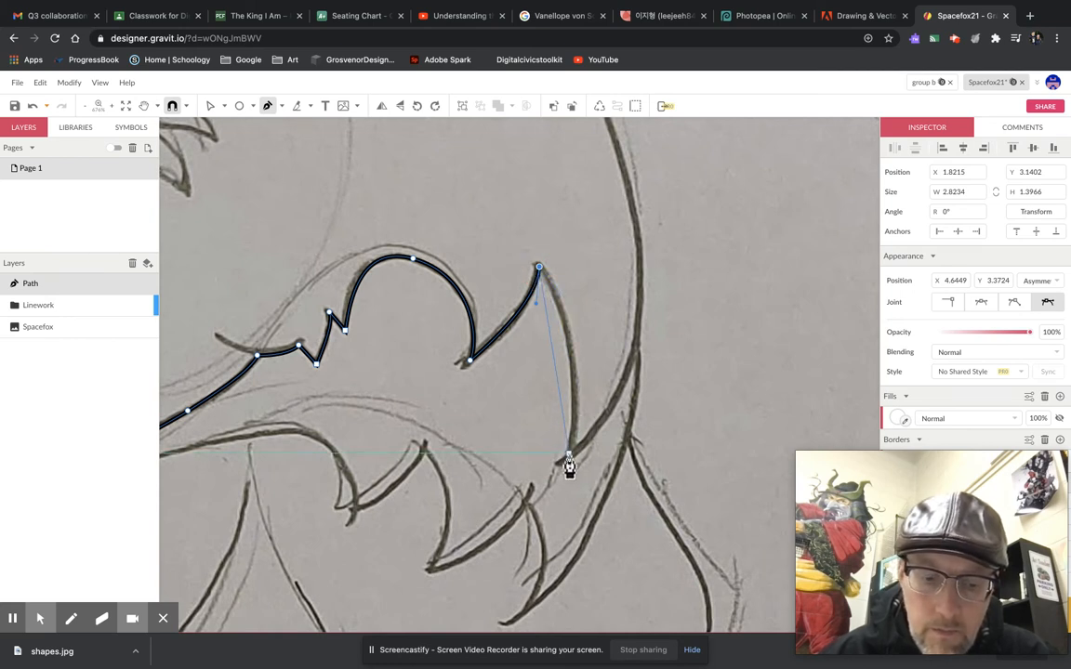
{"action": "left_click_drag", "start_coordinate": [568, 454], "coordinate": [549, 549]}
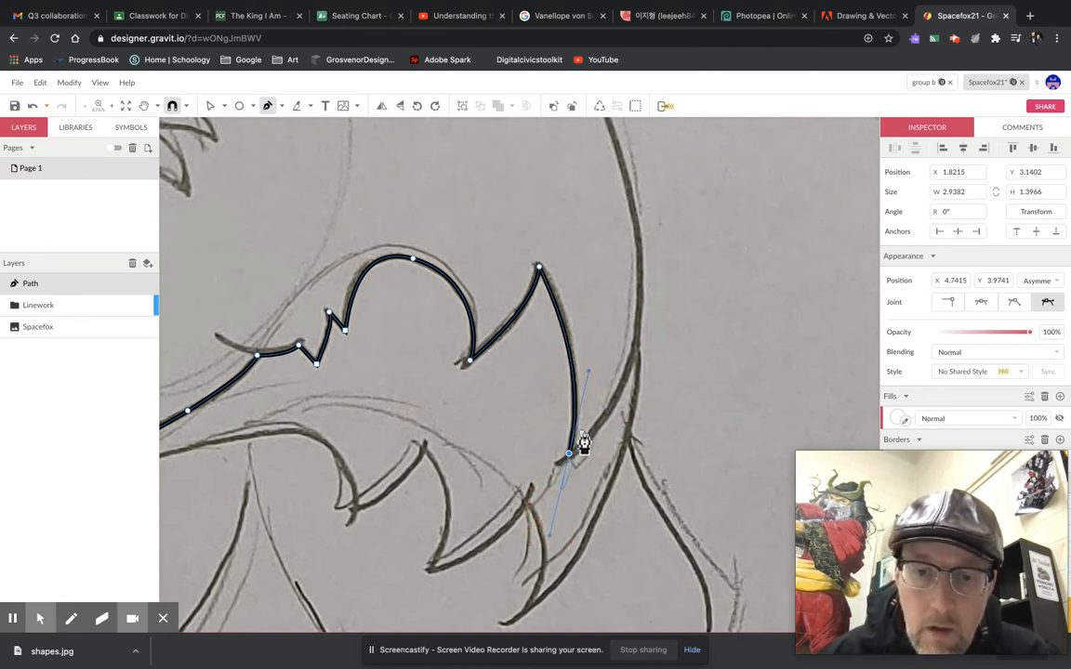
{"action": "left_click", "coordinate": [569, 457]}
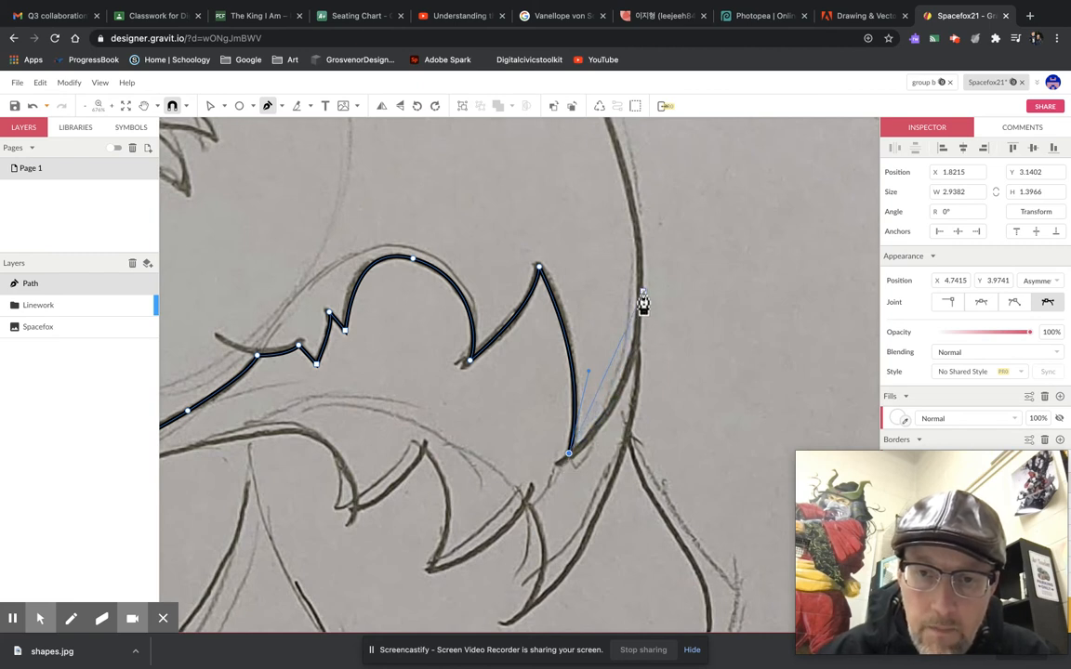
Continue the path with curved nodes from the fur notch up the back of the head to the base of the ear.
{"action": "mouse_move", "coordinate": [640, 292]}
{"action": "left_mouse_down"}
{"action": "mouse_move", "coordinate": [628, 250]}
{"action": "mouse_move", "coordinate": [639, 212]}
{"action": "mouse_move", "coordinate": [665, 449]}
{"action": "left_mouse_up"}
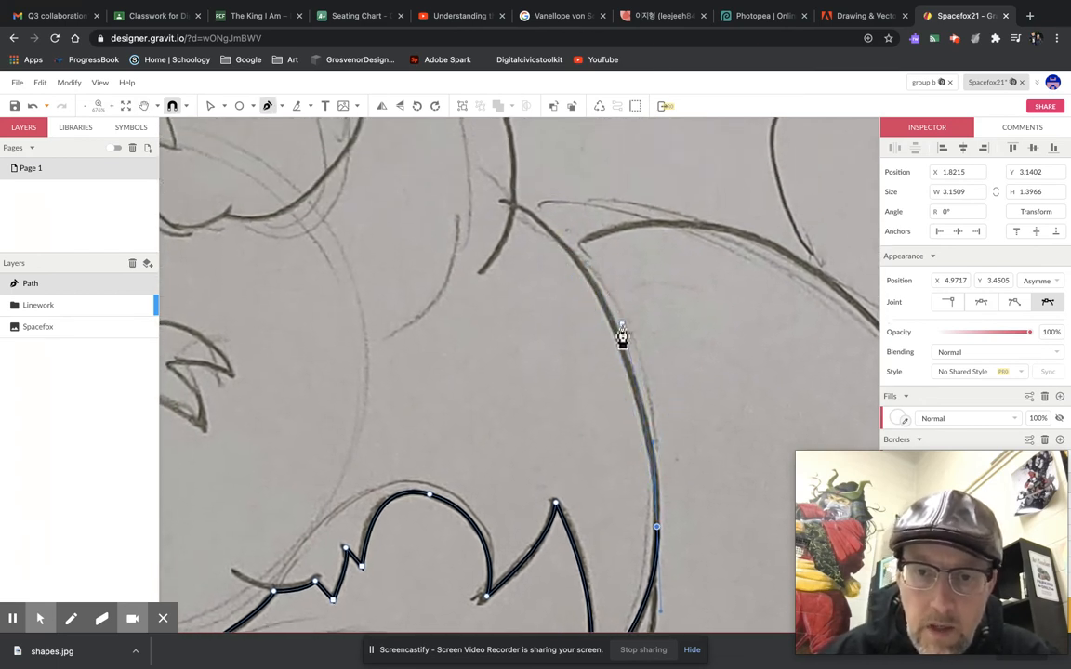
{"action": "left_click", "coordinate": [609, 319]}
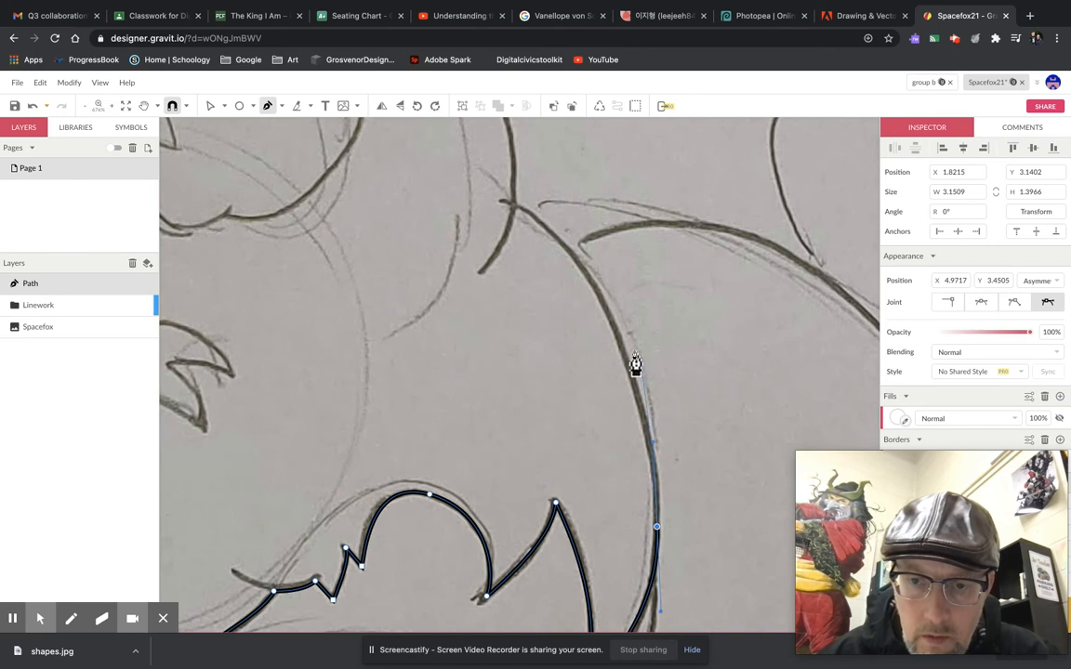
{"action": "left_click_drag", "start_coordinate": [620, 339], "coordinate": [607, 312]}
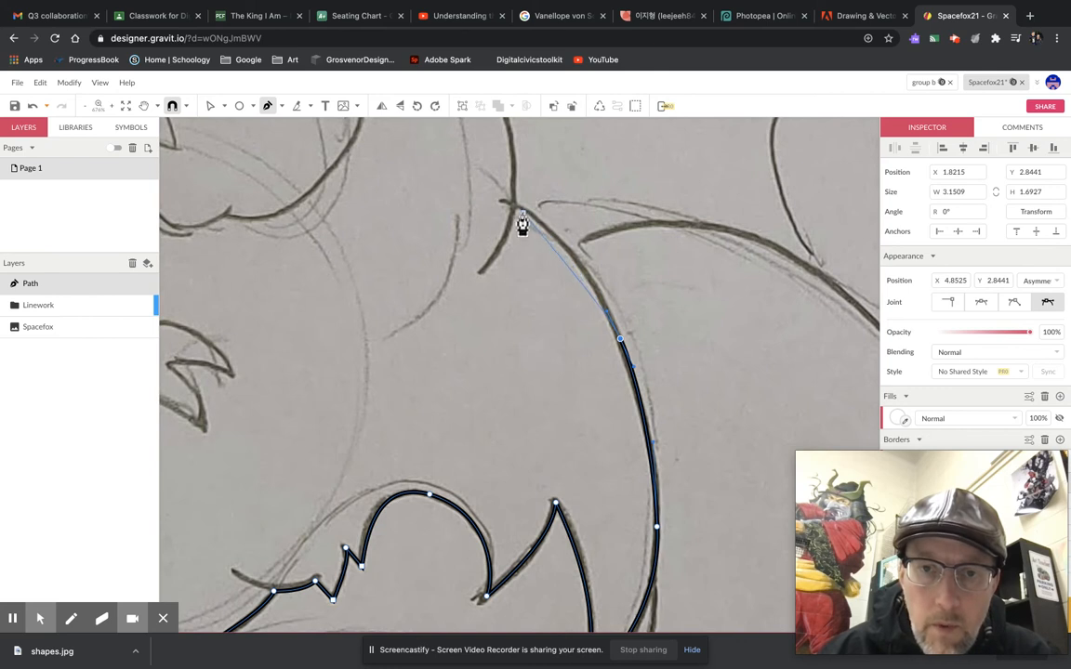
{"action": "left_click_drag", "start_coordinate": [514, 205], "coordinate": [356, 373]}
{"action": "key", "text": "space"}
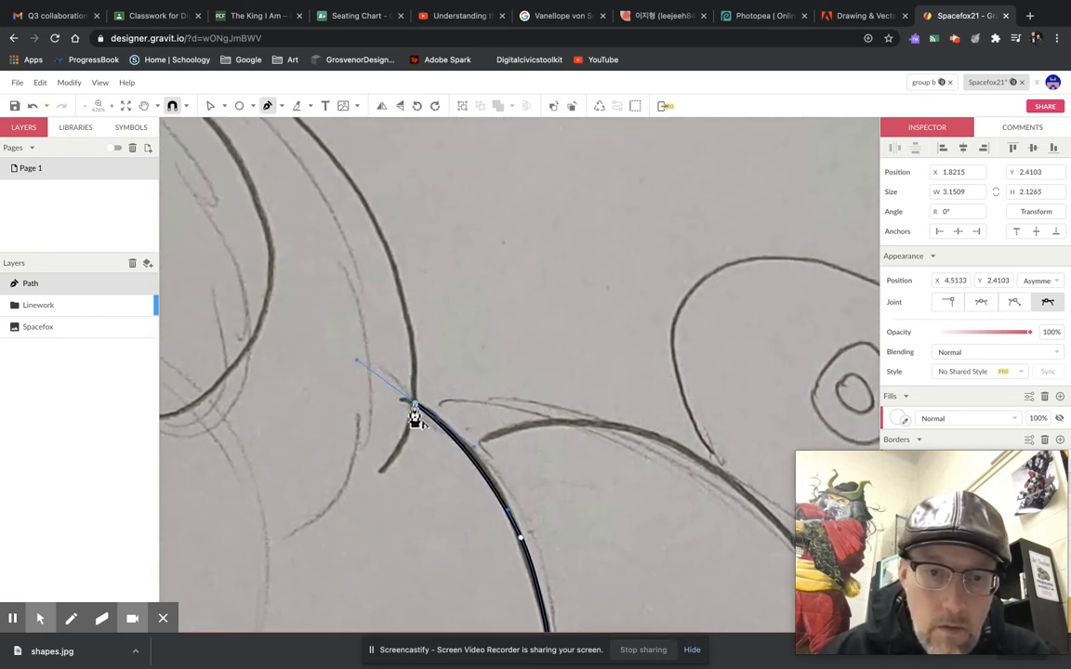
Continue the path with curved nodes from the ear's base up its outer edge to the top of the ear.
{"action": "key", "text": "space"}
{"action": "left_click_drag", "start_coordinate": [421, 313], "coordinate": [624, 440]}
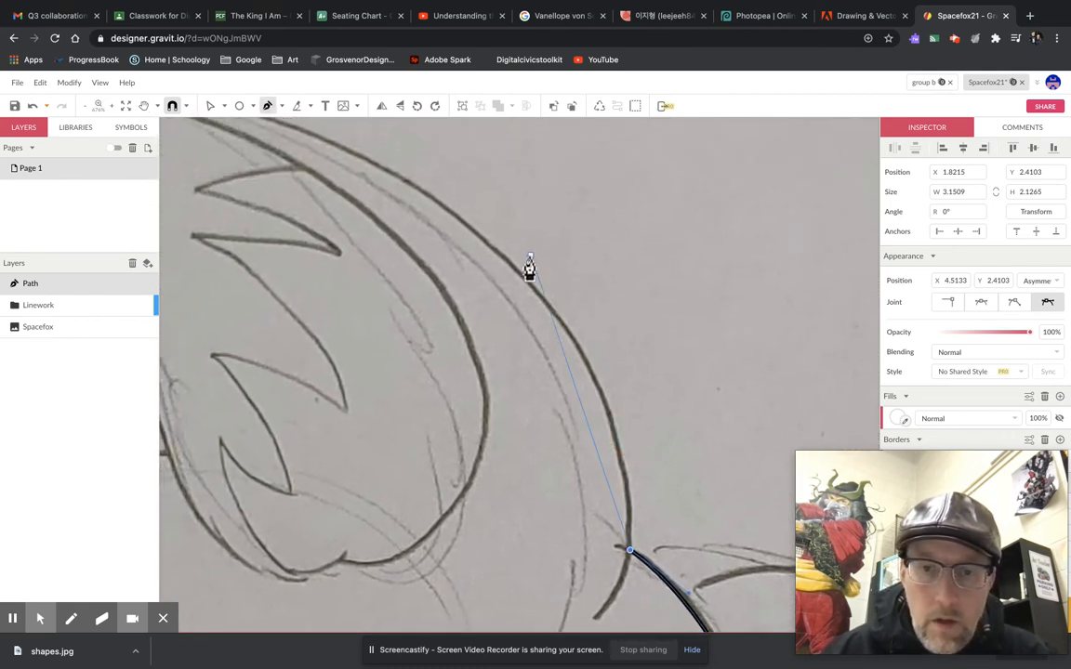
{"action": "left_click_drag", "start_coordinate": [518, 270], "coordinate": [707, 239]}
{"action": "key", "text": "space"}
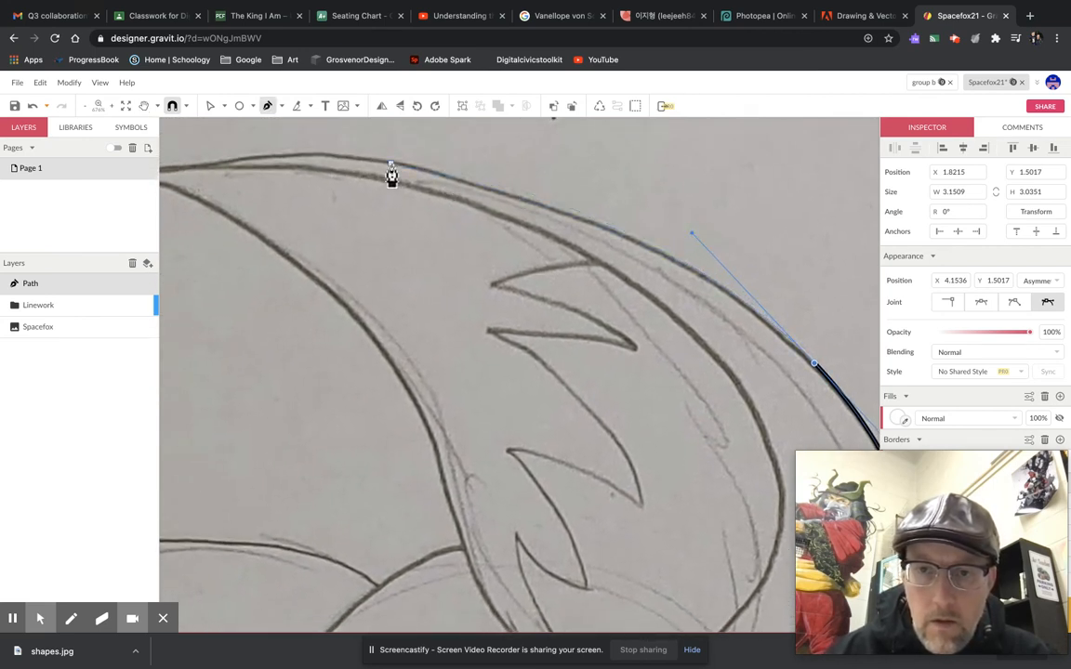
{"action": "scroll", "coordinate": [401, 158], "scroll_direction": "up", "scroll_amount": 3}
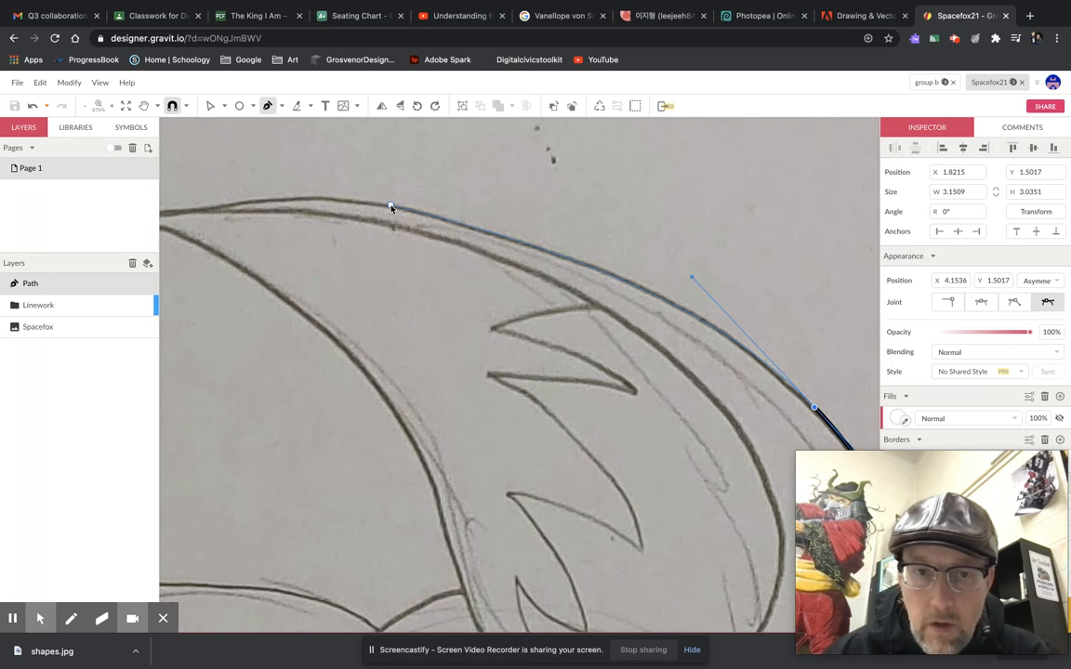
{"action": "left_click_drag", "start_coordinate": [391, 206], "coordinate": [352, 210]}
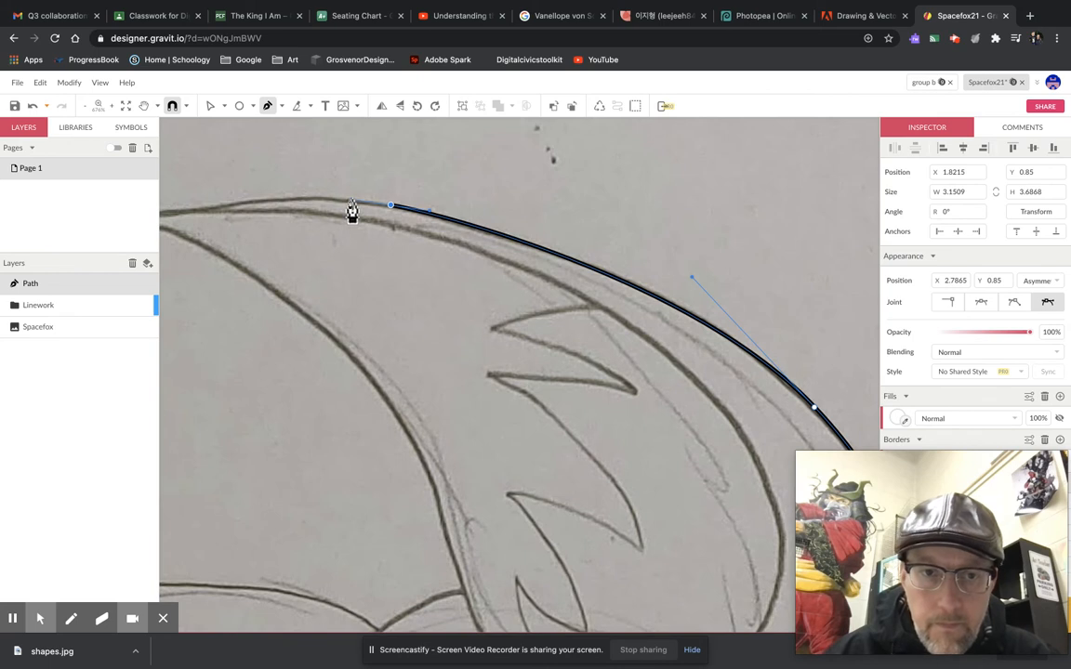
Add the ear tip node, align it with the sketched tip, and remove its outgoing handle to make a sharp point.
{"action": "key", "text": "space"}
{"action": "left_click_drag", "start_coordinate": [279, 214], "coordinate": [506, 192]}
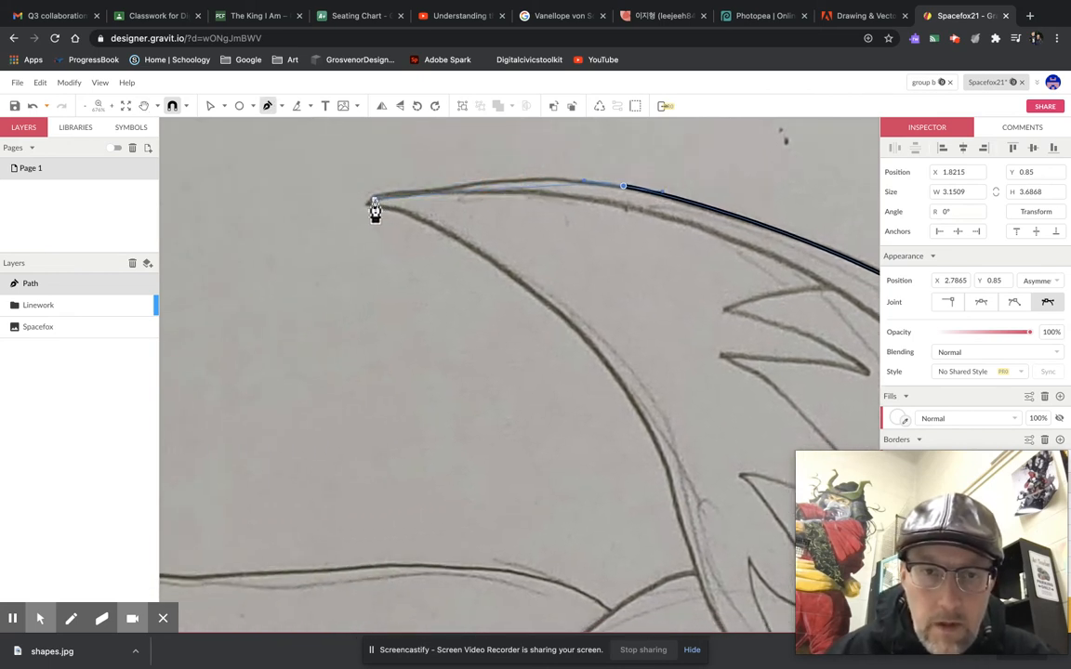
{"action": "mouse_move", "coordinate": [373, 210]}
{"action": "left_mouse_down"}
{"action": "mouse_move", "coordinate": [313, 234]}
{"action": "mouse_move", "coordinate": [299, 223]}
{"action": "left_mouse_up"}
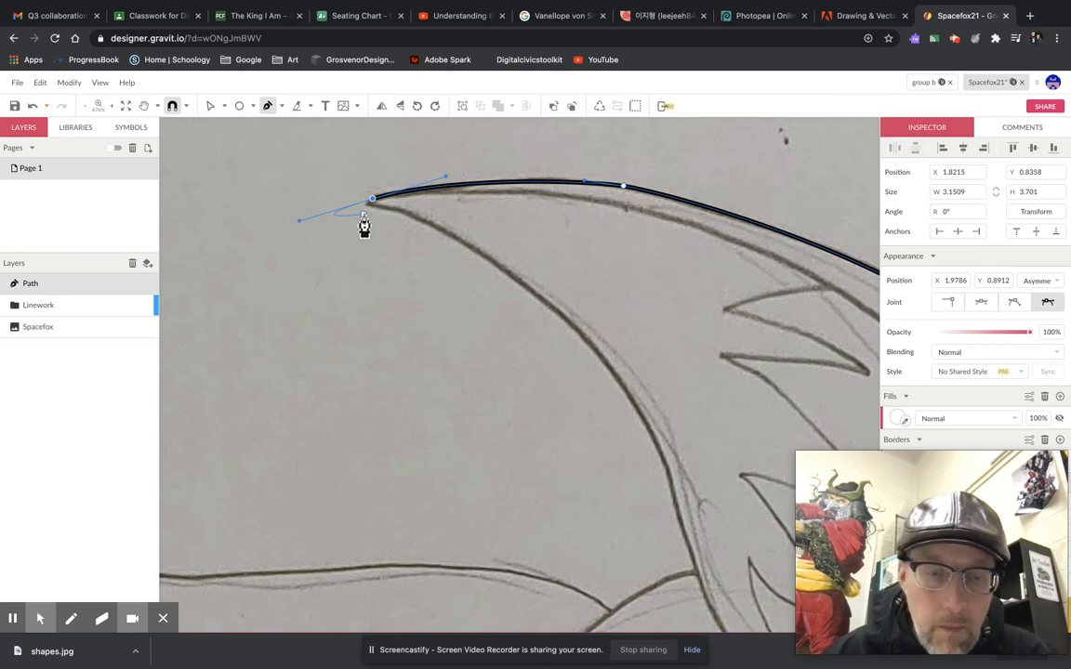
{"action": "key", "text": "v"}
{"action": "left_click_drag", "start_coordinate": [373, 199], "coordinate": [369, 201]}
{"action": "key", "text": "p"}
{"action": "left_click", "coordinate": [368, 202]}
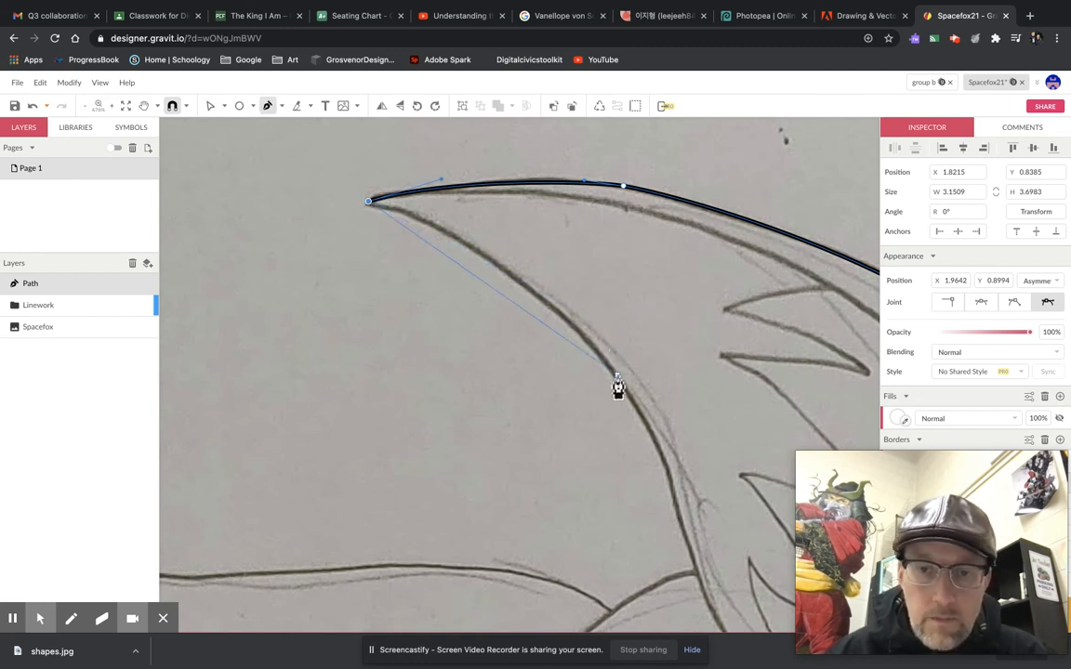
Trace the ear's front edge with curved nodes, shortening the overlong handle, and end with a corner node at the forehead.
{"action": "left_click_drag", "start_coordinate": [617, 377], "coordinate": [671, 277]}
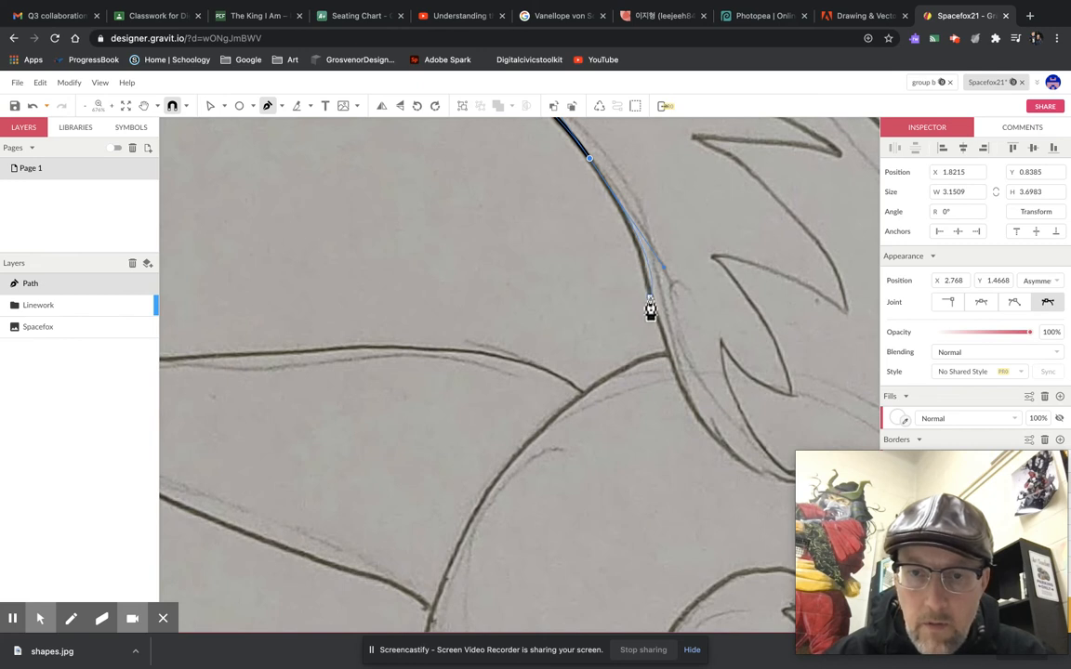
{"action": "key", "text": "v"}
{"action": "left_click_drag", "start_coordinate": [665, 273], "coordinate": [640, 230]}
{"action": "key", "text": "p"}
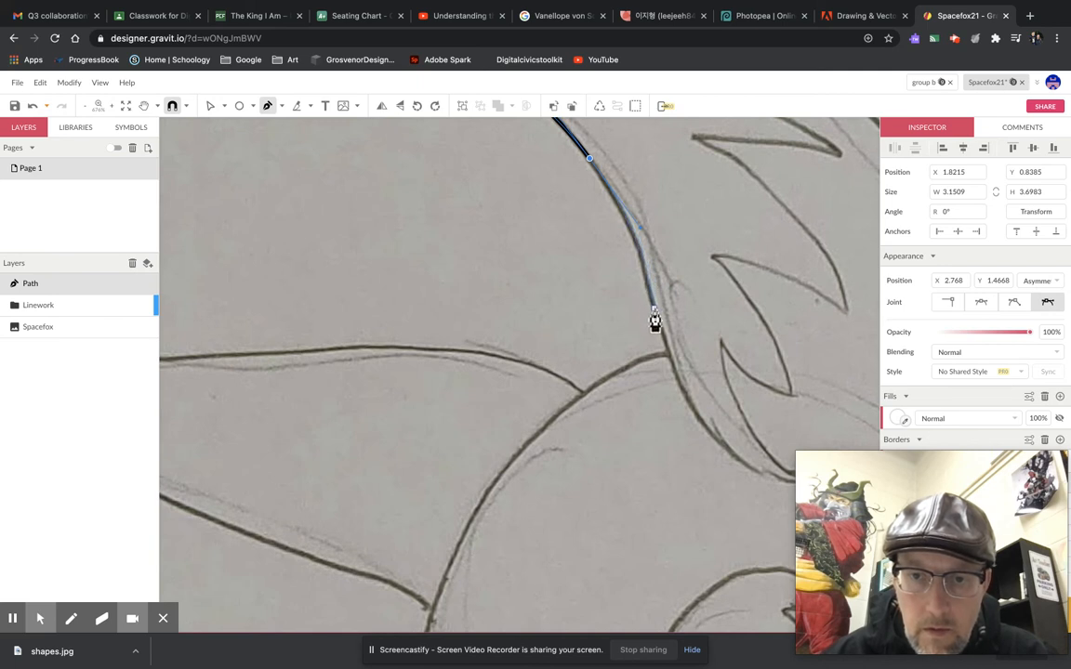
{"action": "left_click_drag", "start_coordinate": [652, 307], "coordinate": [604, 235]}
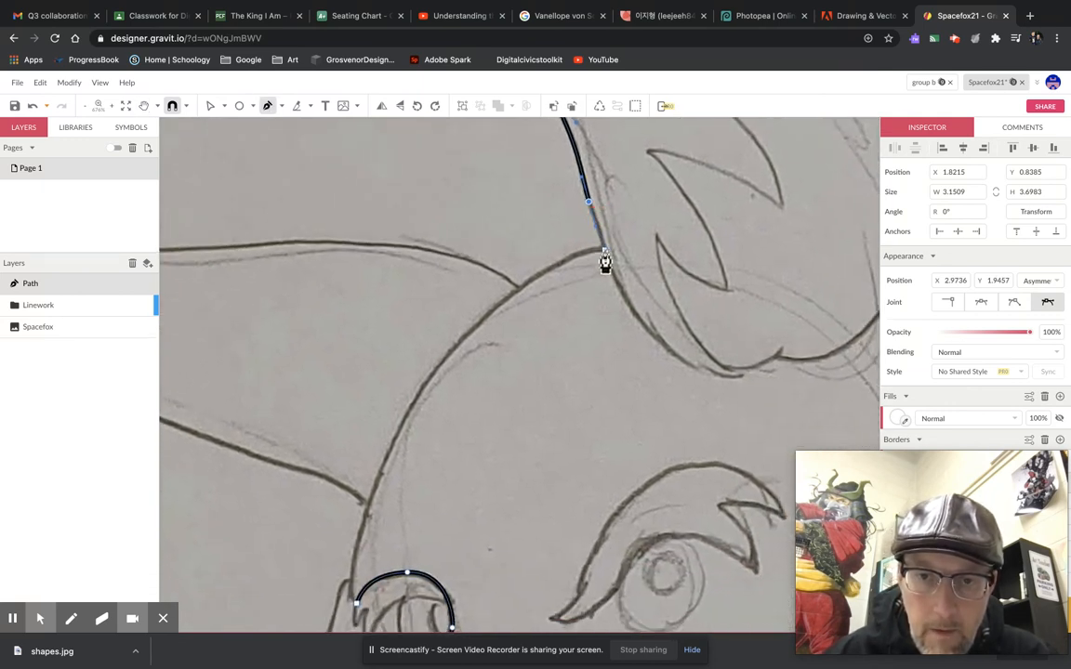
{"action": "left_click", "coordinate": [604, 252]}
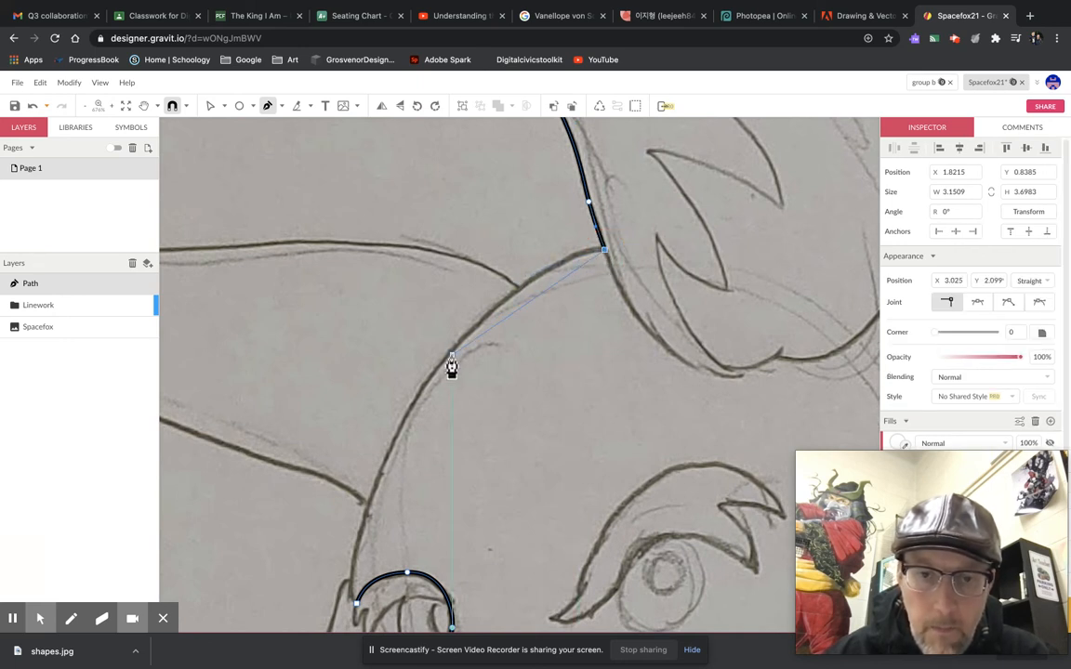
Trace the forehead curve down to the far eye and close the path on its starting node.
{"action": "key", "text": "space"}
{"action": "left_click_drag", "start_coordinate": [478, 339], "coordinate": [539, 235]}
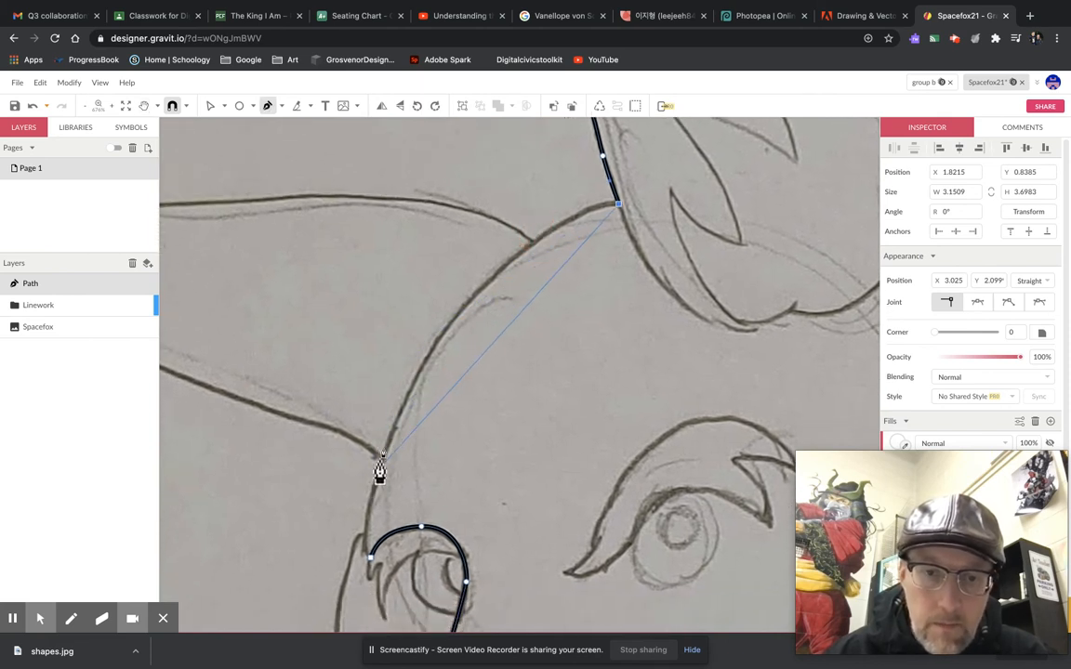
{"action": "left_click_drag", "start_coordinate": [452, 320], "coordinate": [392, 403]}
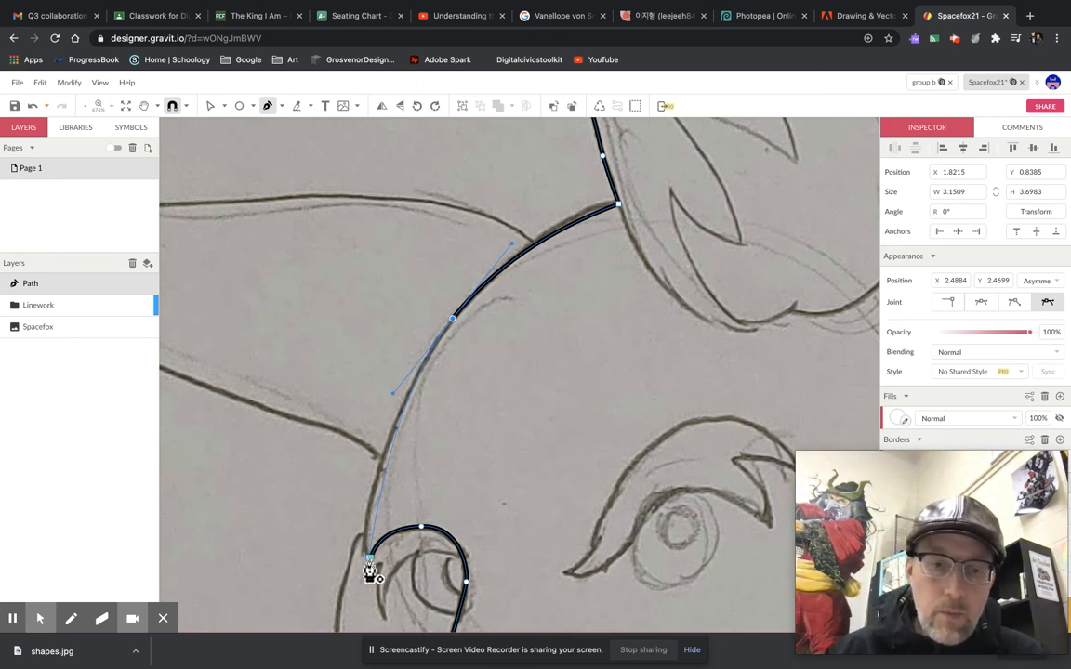
{"action": "left_click_drag", "start_coordinate": [370, 562], "coordinate": [381, 618]}
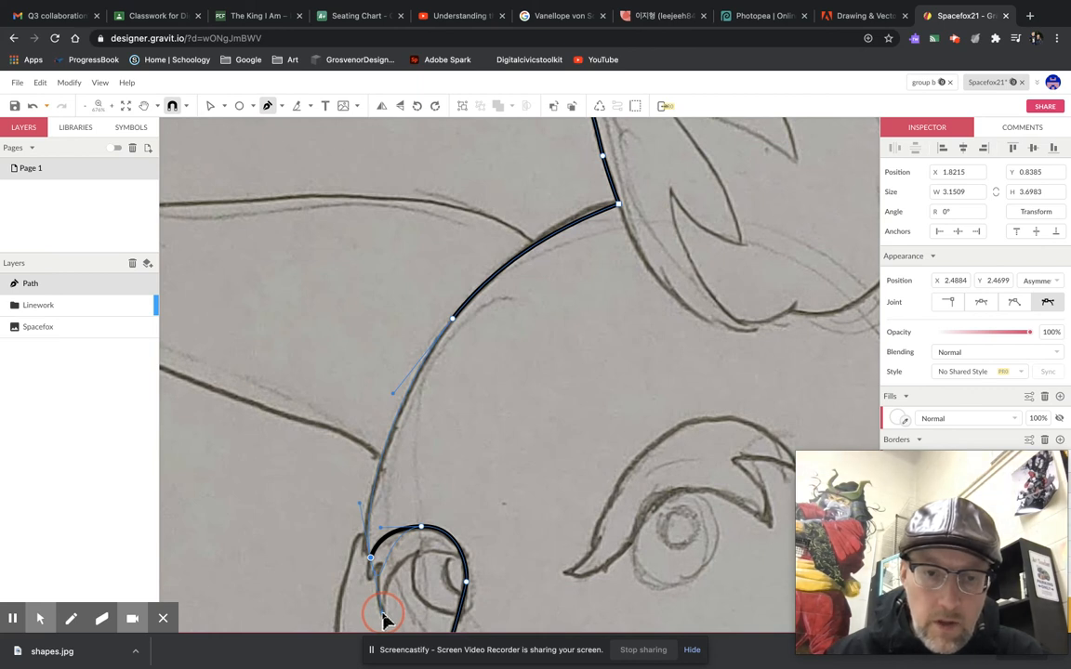
{"action": "left_click", "coordinate": [383, 619]}
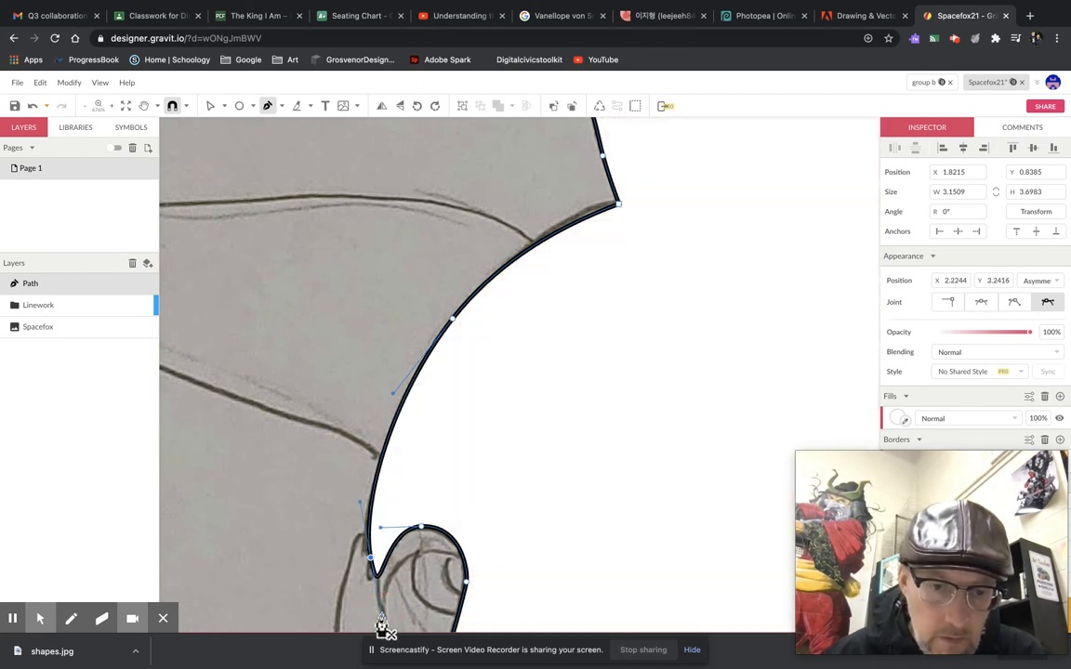
Remove the white fill from the closed head path, keeping only its black border.
{"action": "scroll", "coordinate": [383, 623], "scroll_direction": "up", "scroll_amount": 3}
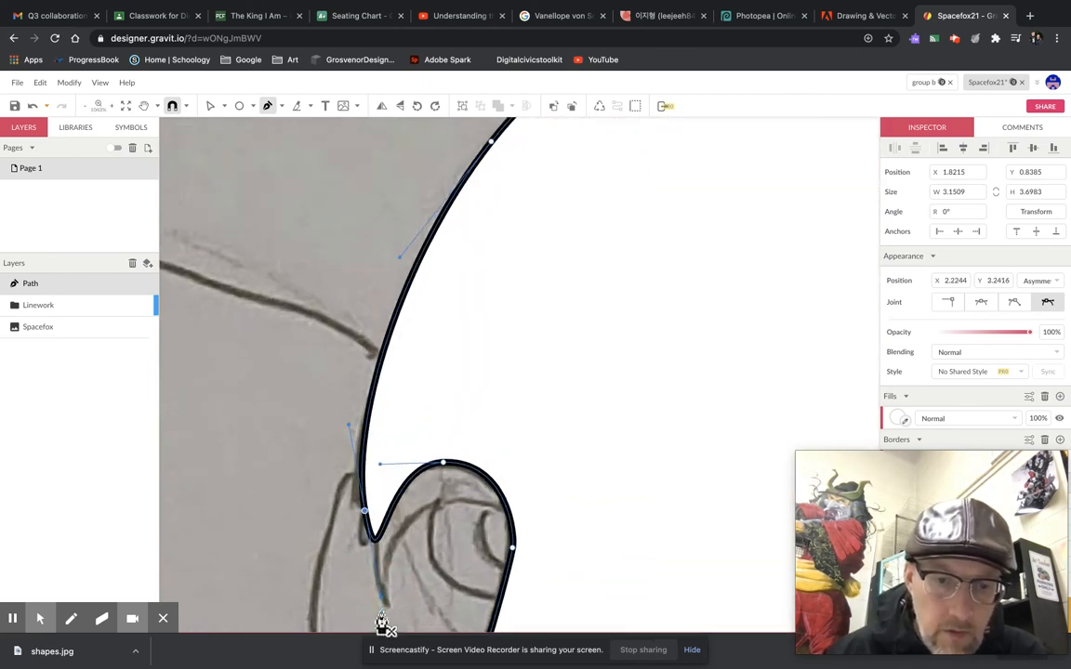
{"action": "scroll", "coordinate": [383, 622], "scroll_direction": "down", "scroll_amount": 1}
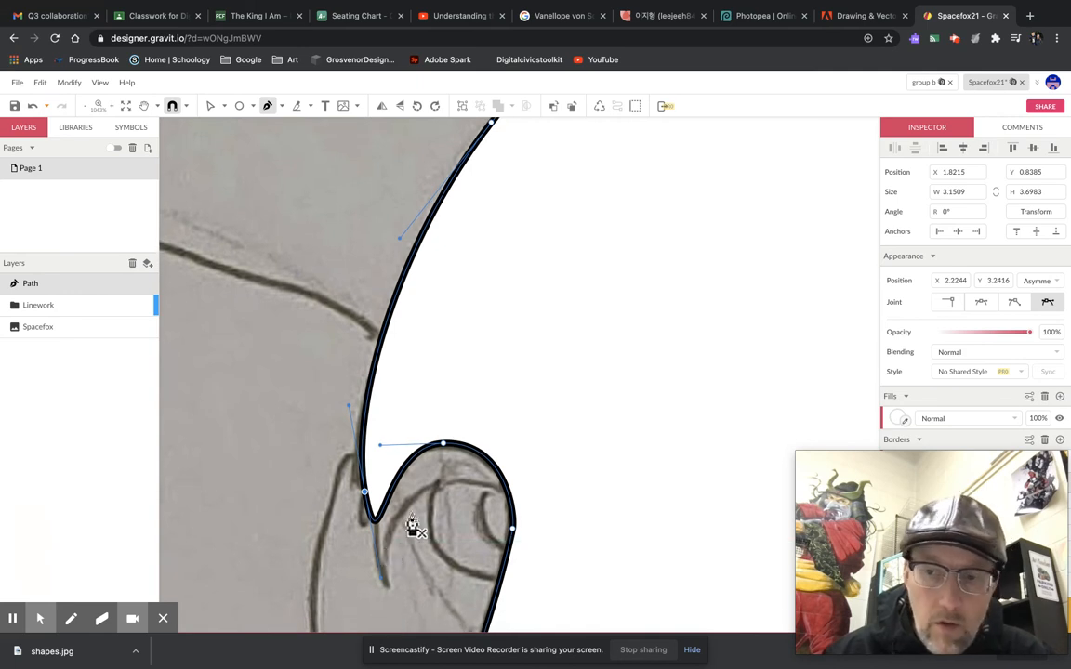
{"action": "left_click", "coordinate": [895, 418]}
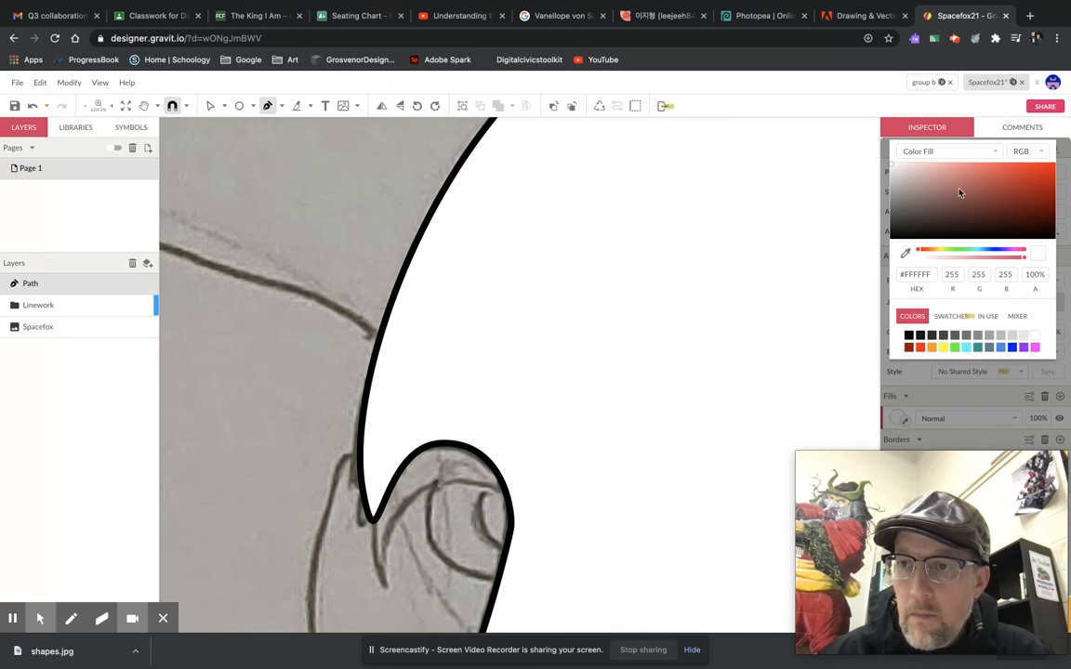
{"action": "left_click", "coordinate": [843, 356]}
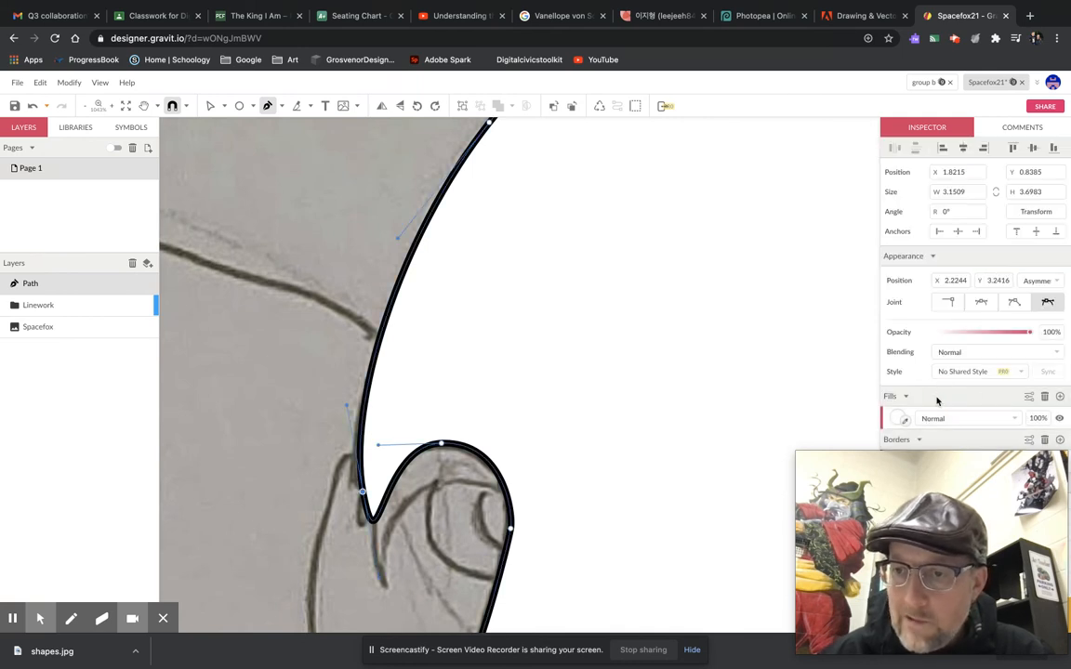
{"action": "left_click", "coordinate": [1045, 398]}
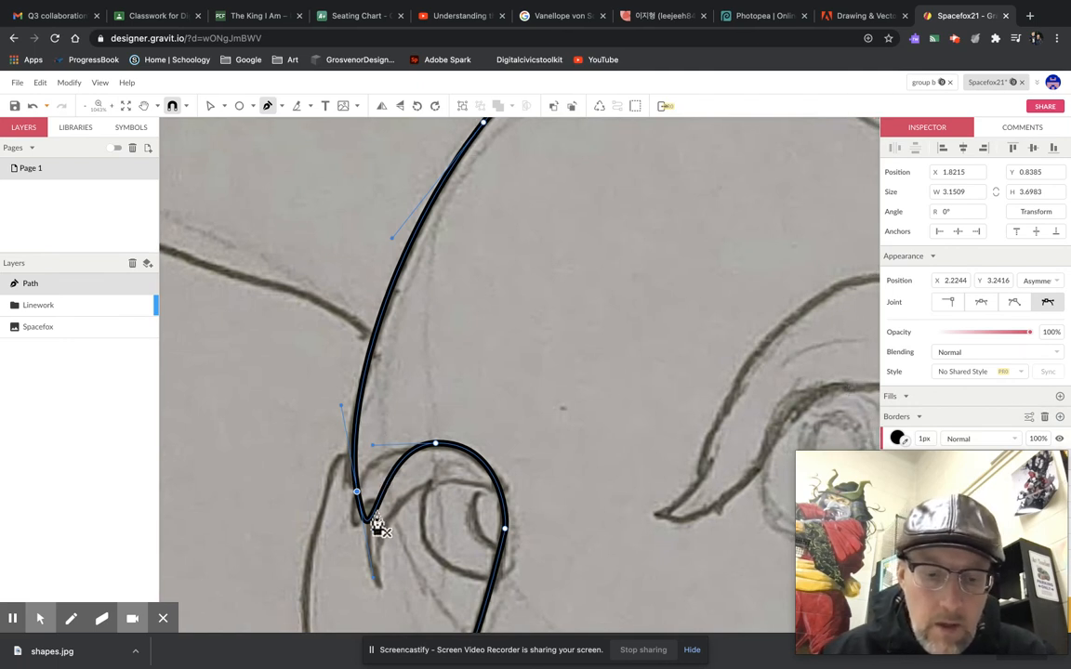
Adjust the closing node's handle beside the far eye so the forehead and eye curves meet in a sharp point.
{"action": "key", "text": "v"}
{"action": "left_click_drag", "start_coordinate": [374, 579], "coordinate": [333, 412]}
{"action": "key", "text": "p"}
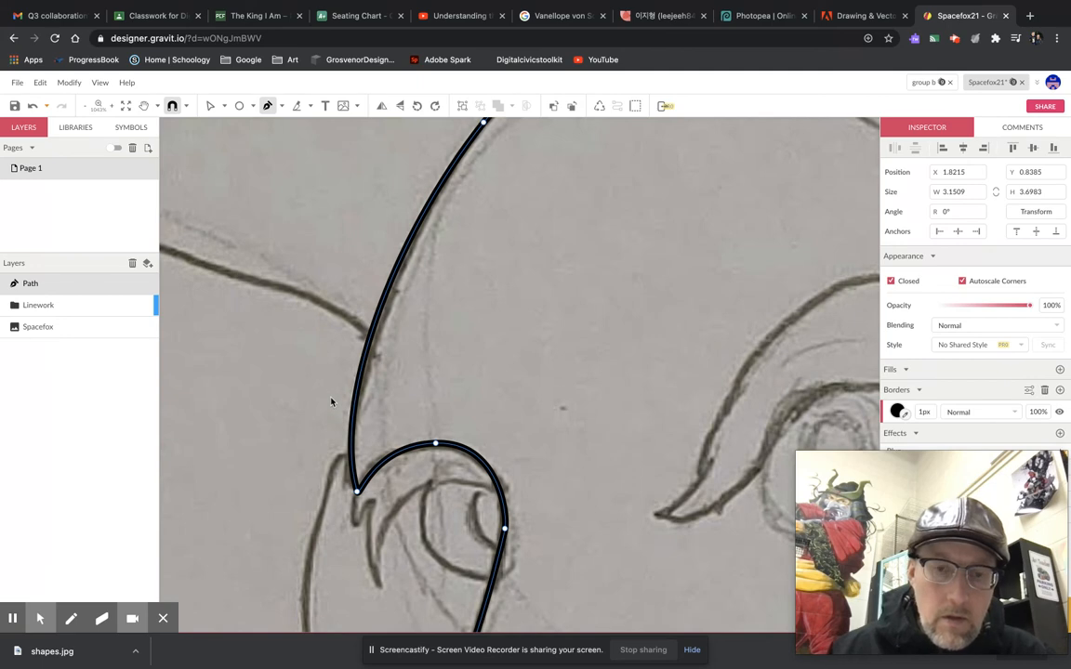
Hide the Spacefox sketch to check the whole head outline, show the sketch again, and reselect the path.
{"action": "scroll", "coordinate": [331, 406], "scroll_direction": "down", "scroll_amount": 3}
{"action": "scroll", "coordinate": [331, 402], "scroll_direction": "down", "scroll_amount": 3}
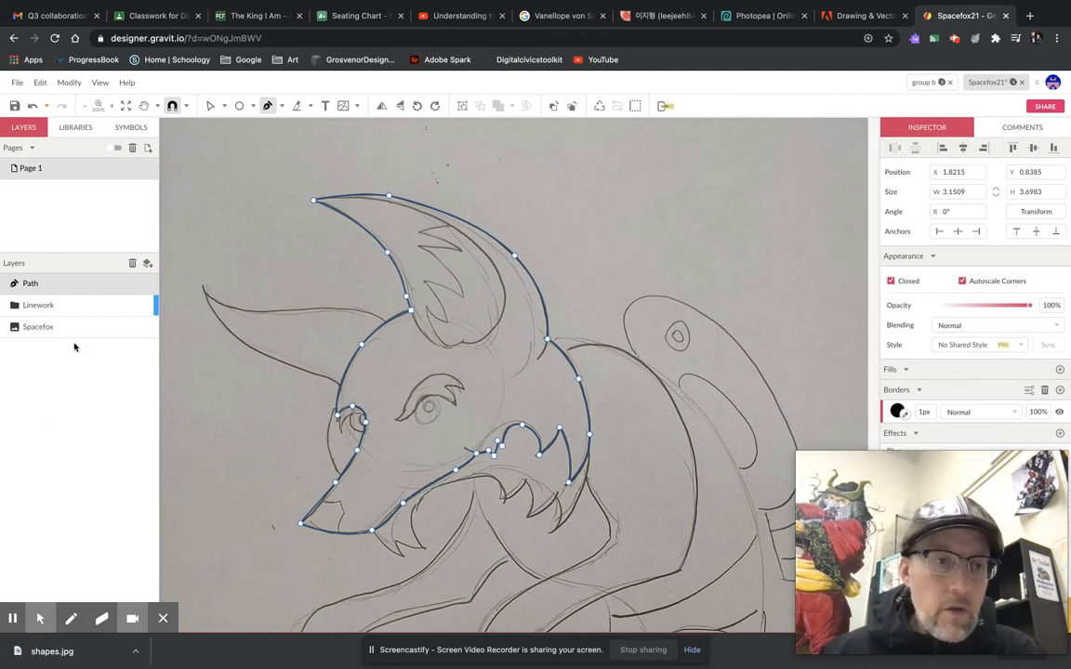
{"action": "left_click", "coordinate": [150, 326]}
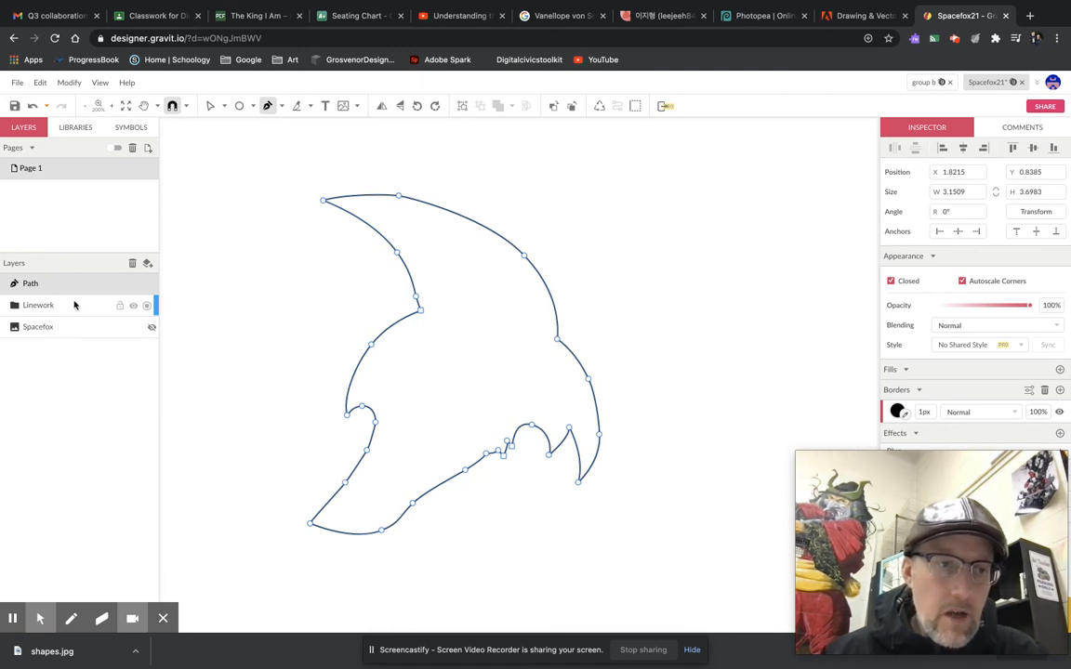
{"action": "left_click", "coordinate": [75, 329]}
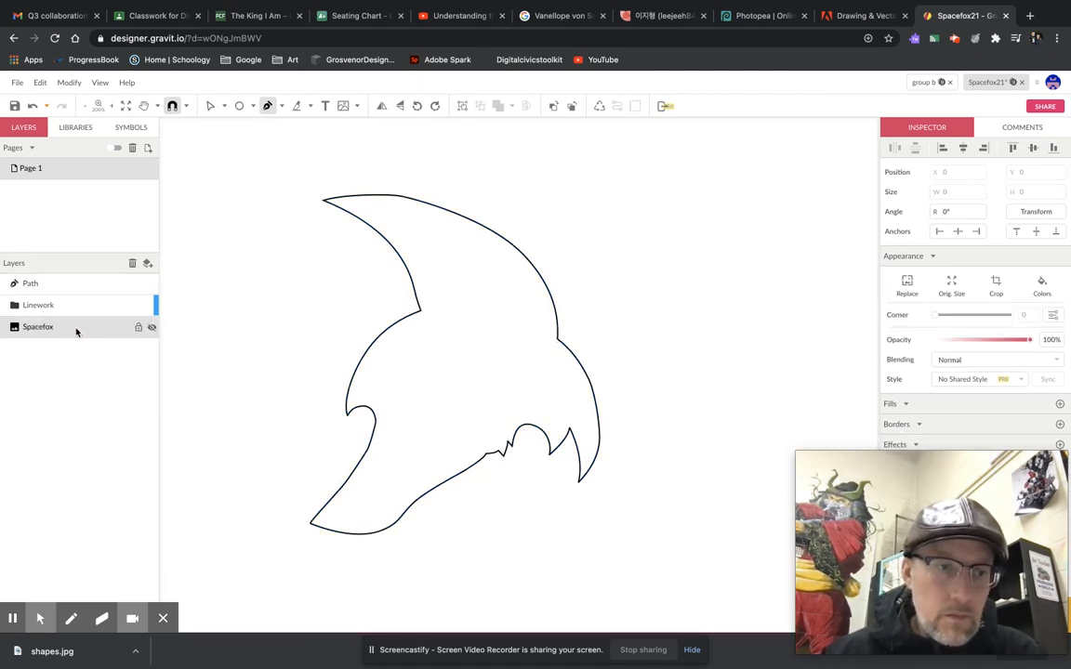
{"action": "left_click", "coordinate": [150, 327]}
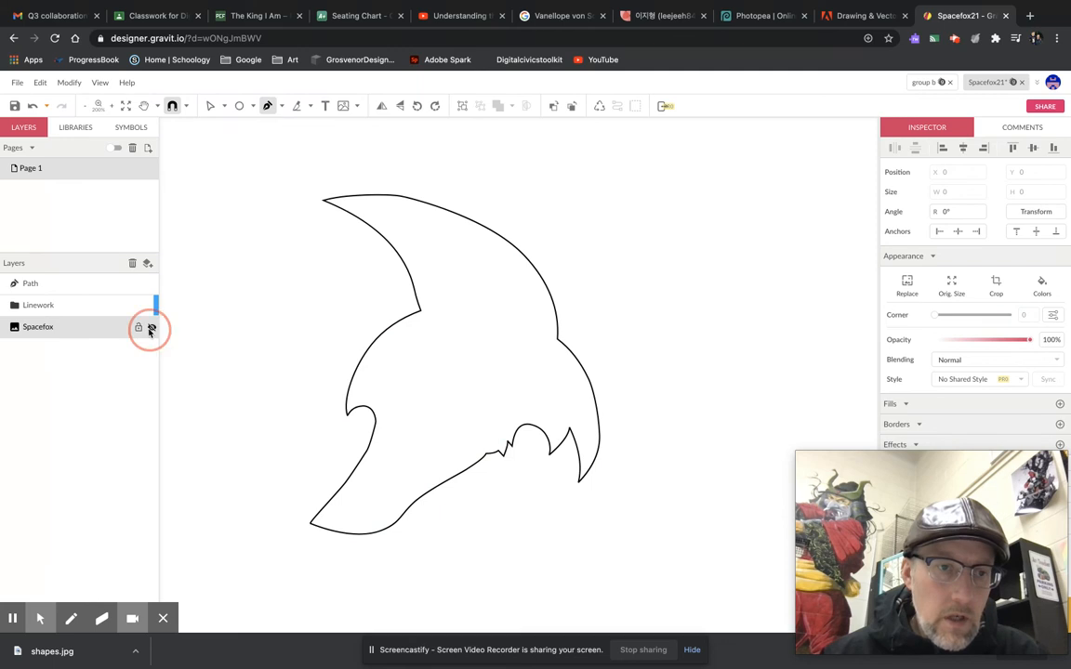
{"action": "left_click", "coordinate": [74, 286]}
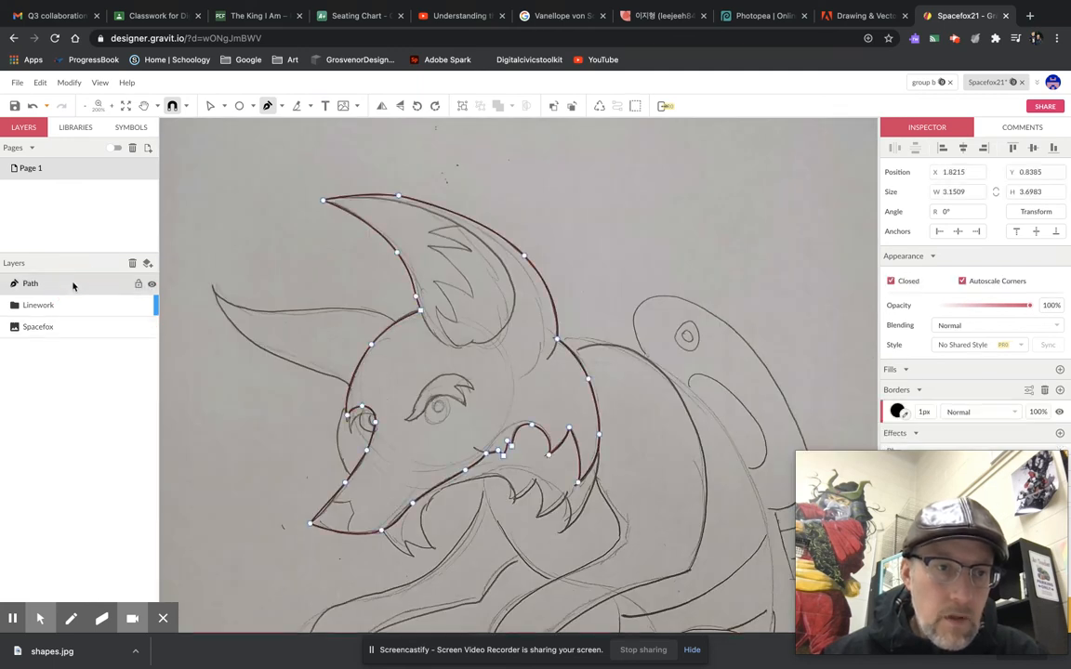